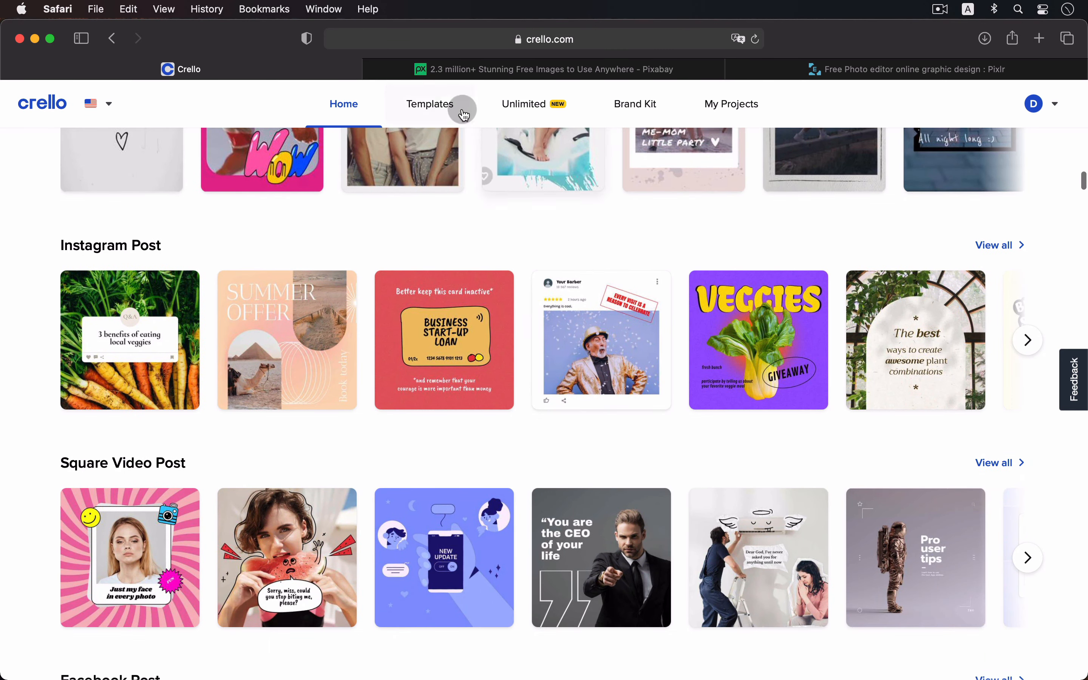
Browse the Instagram Post templates in the Social Media Posts category
left_click(462, 109)
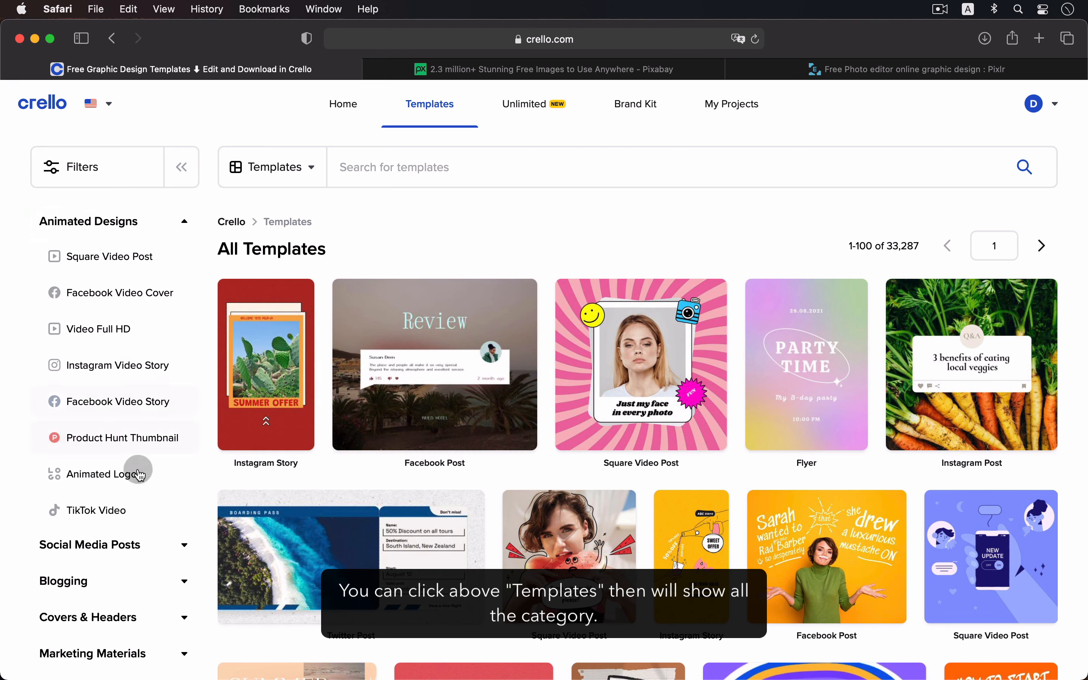
left_click(184, 220)
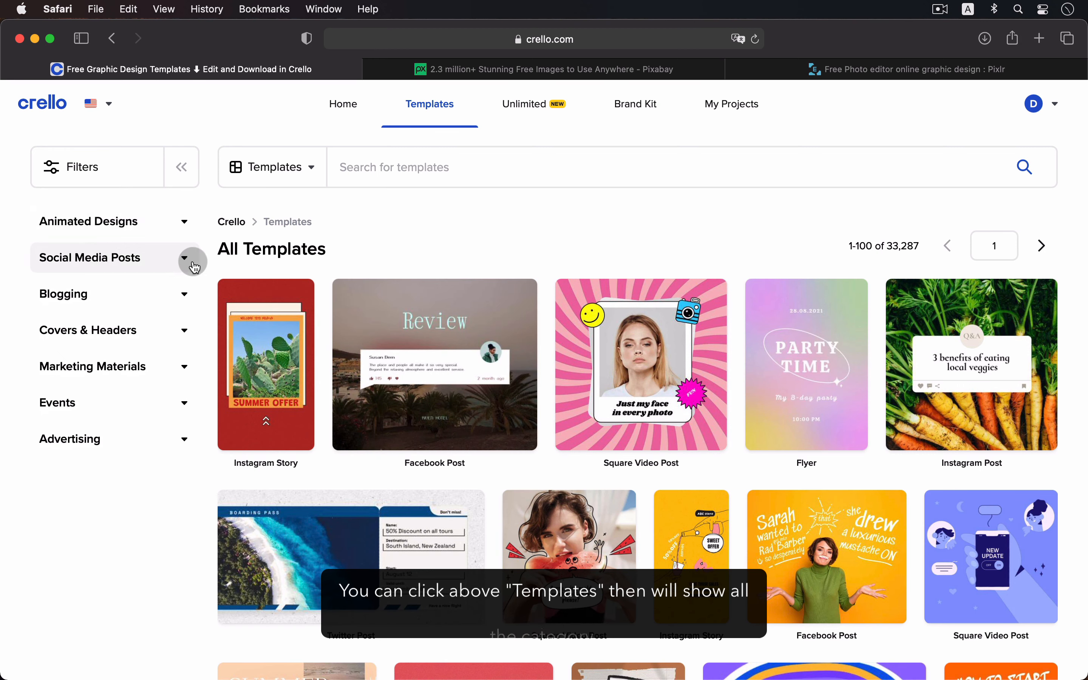
left_click(194, 268)
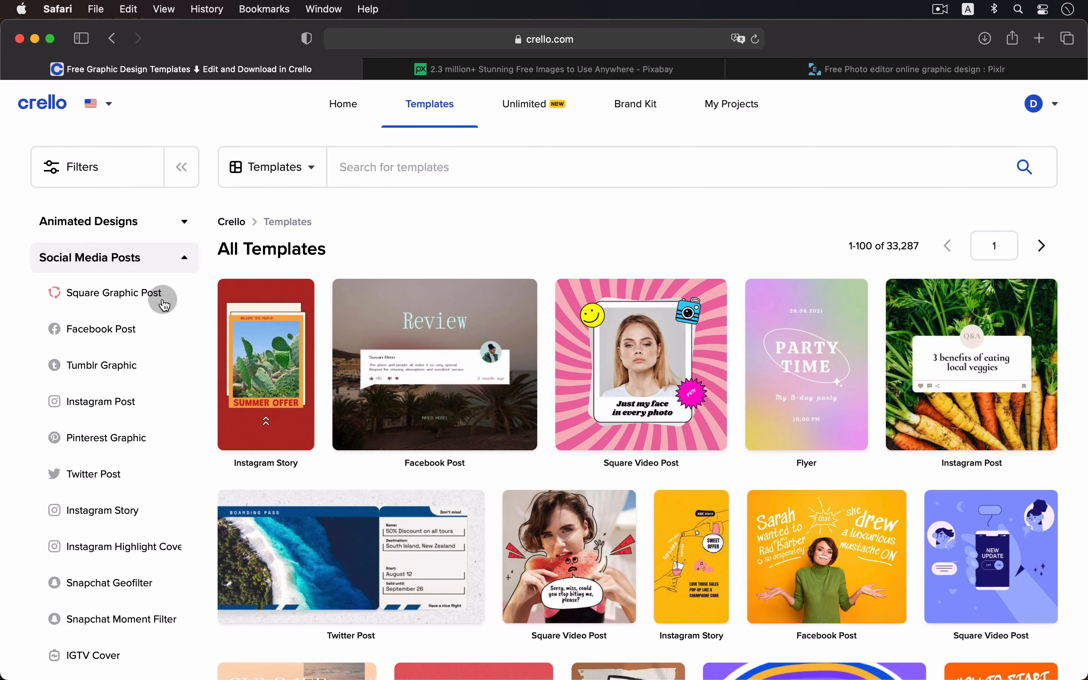
left_click(146, 403)
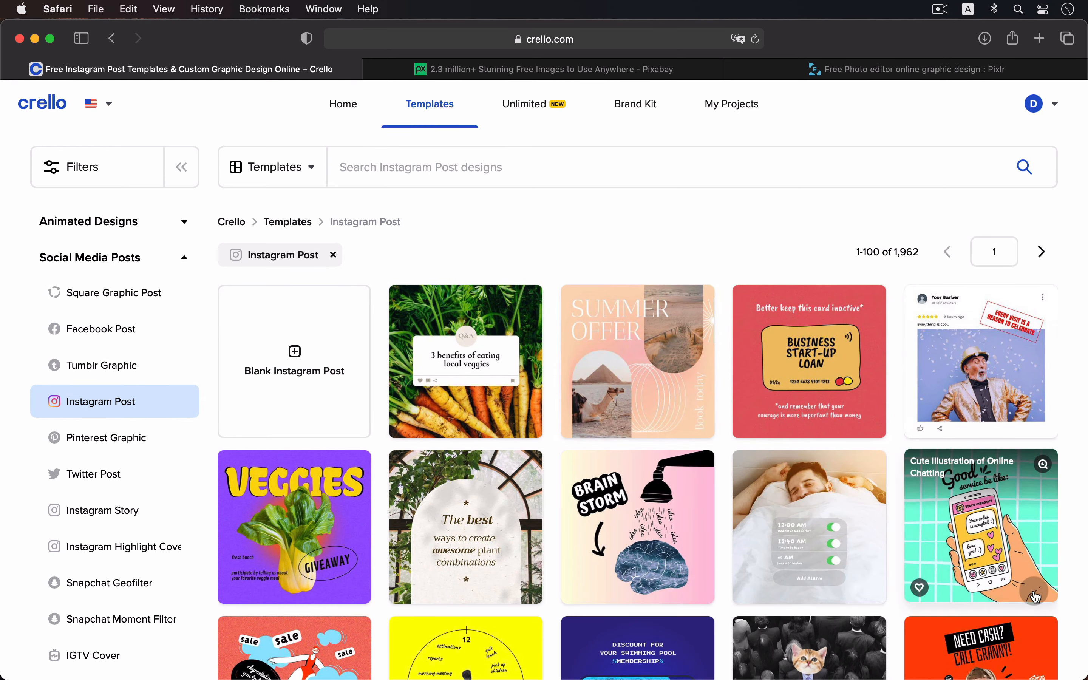
scroll(1034, 597, "down", 5)
scroll(1034, 594, "down", 5)
scroll(1034, 591, "up", 10)
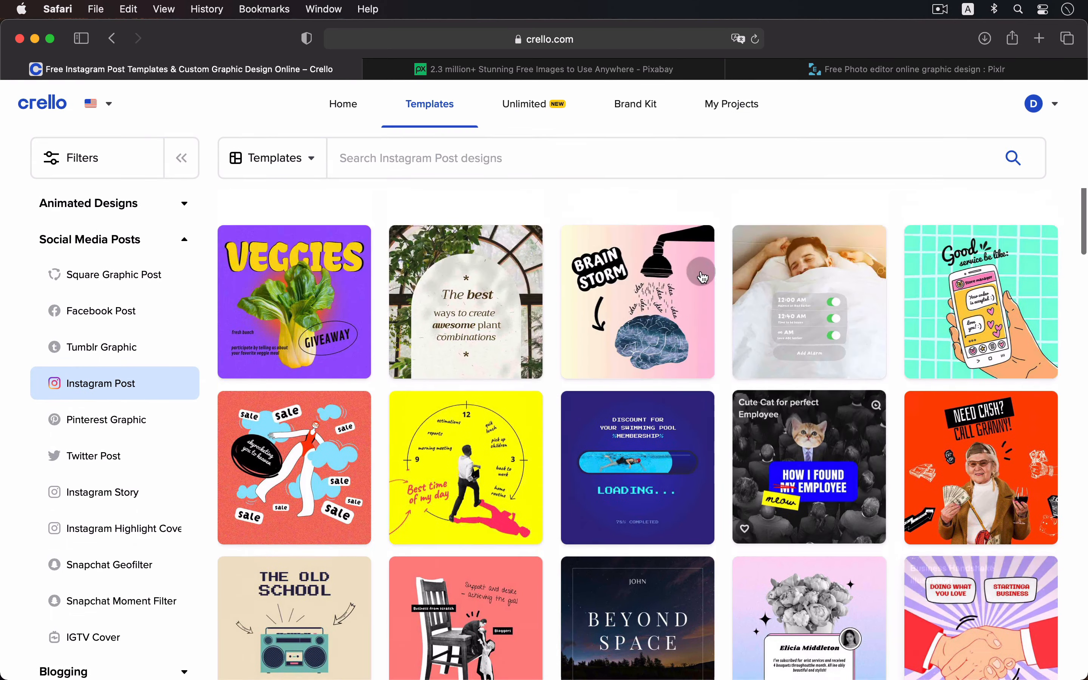
Search the royalty-free stock photos for "sale" and look through the images
left_click(539, 106)
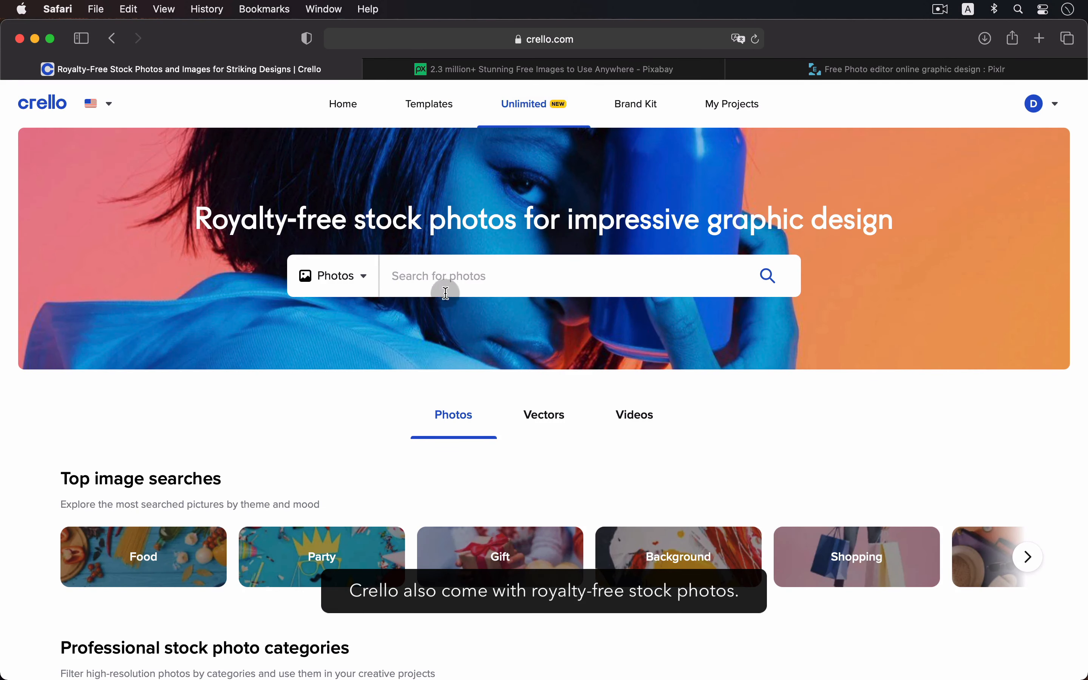
left_click_drag(219, 224, 680, 214)
left_click(341, 277)
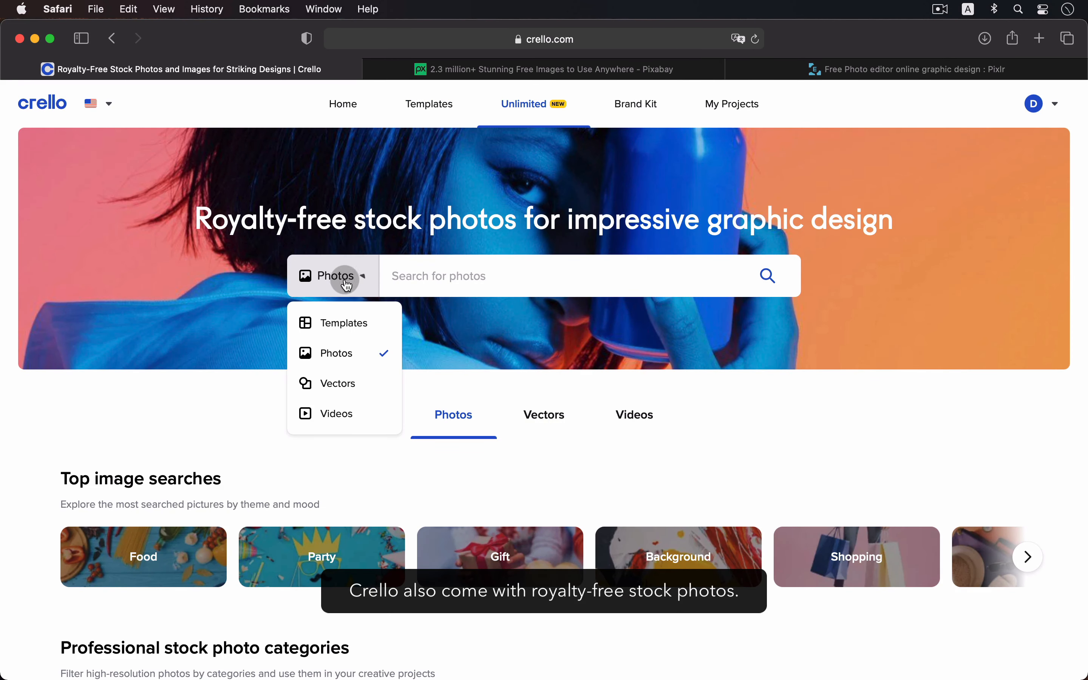
left_click(448, 283)
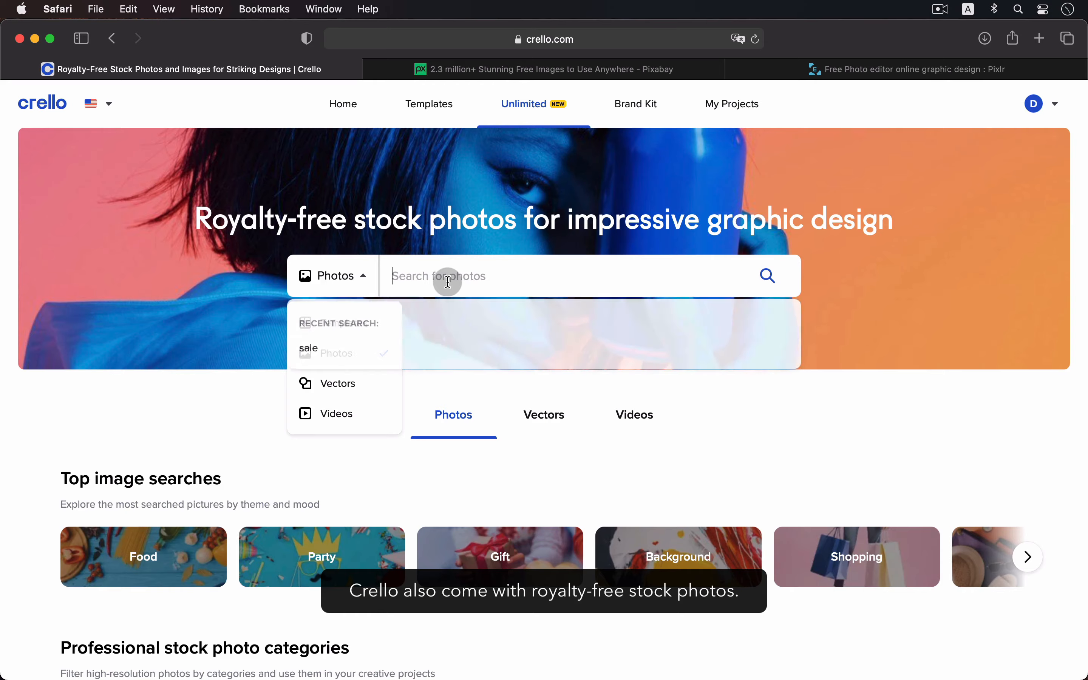
type("sale")
key("Return")
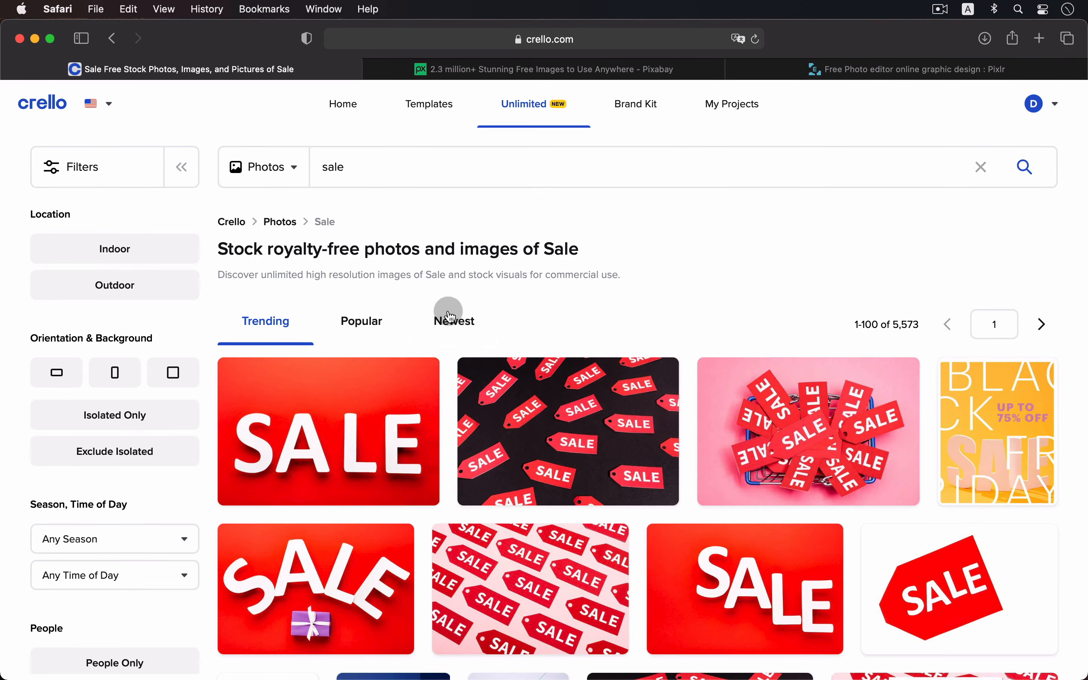
scroll(935, 468, "down", 10)
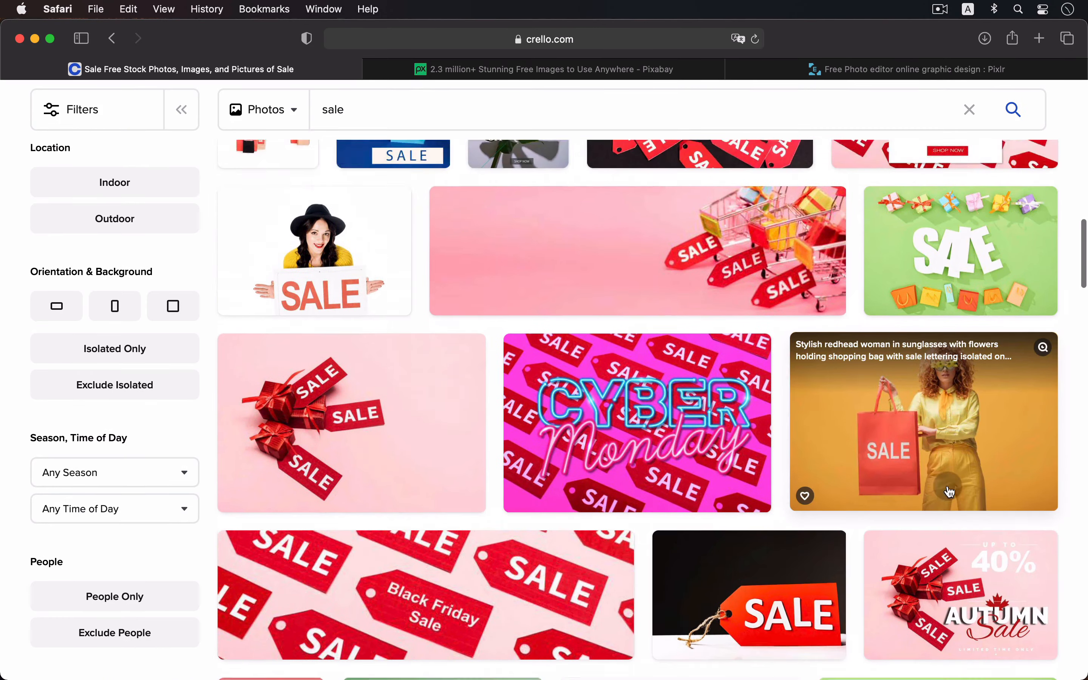
scroll(729, 287, "up", 15)
Try to add a color to "My first palette" in the Brand Kit and dismiss the upgrade offer
left_click(644, 116)
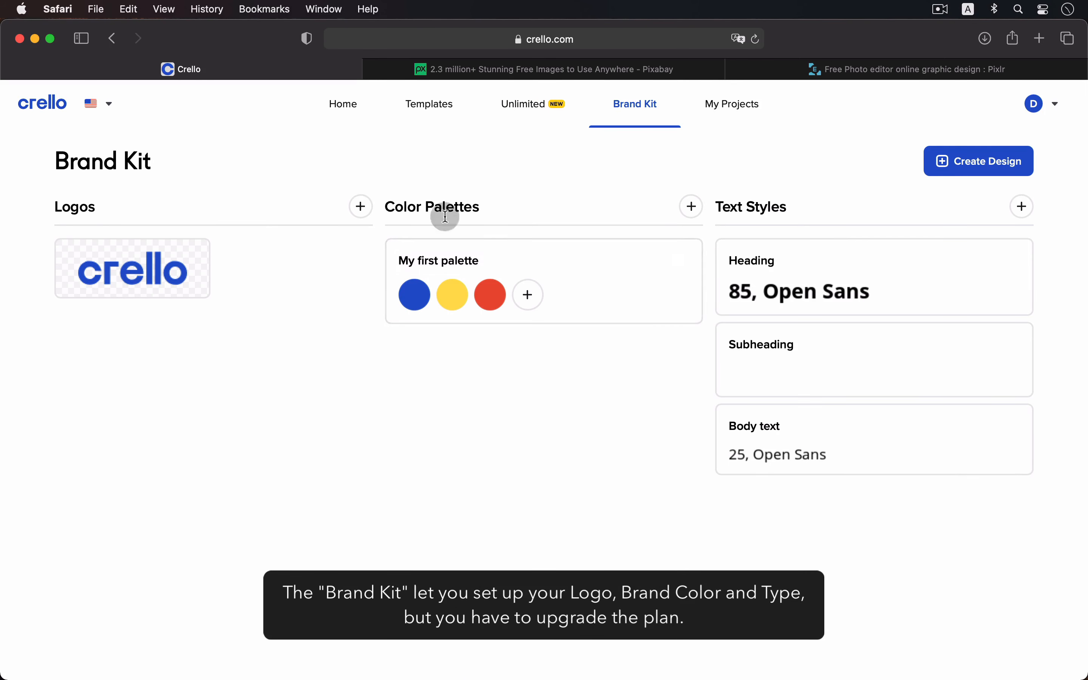
left_click(528, 296)
left_click_drag(564, 247, 722, 241)
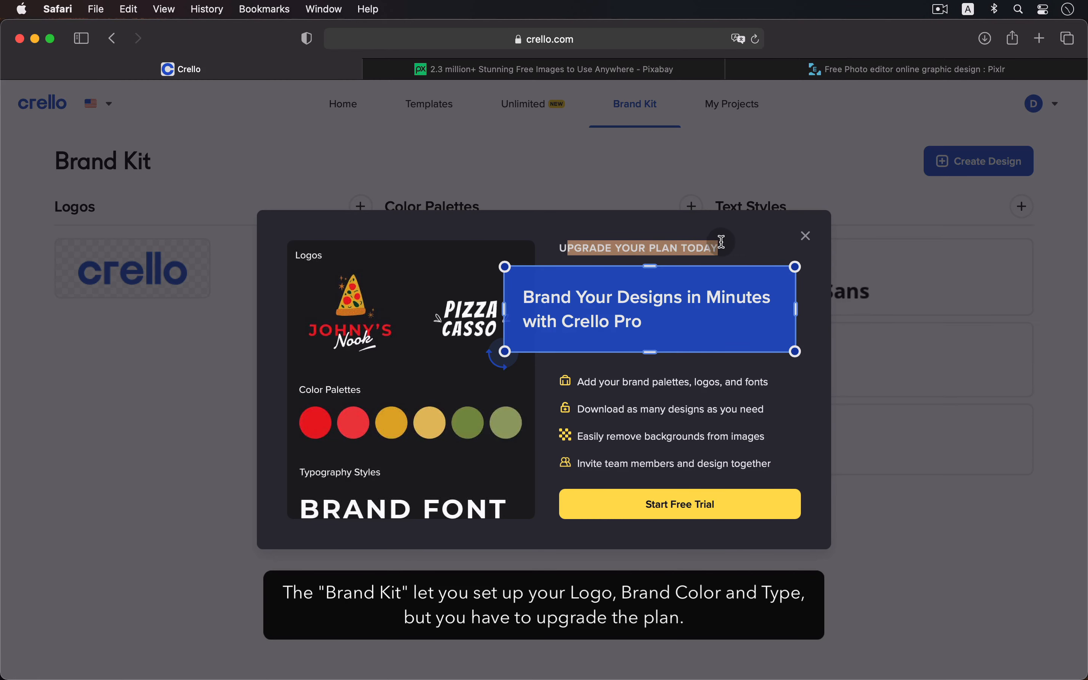
left_click(727, 251)
left_click(807, 237)
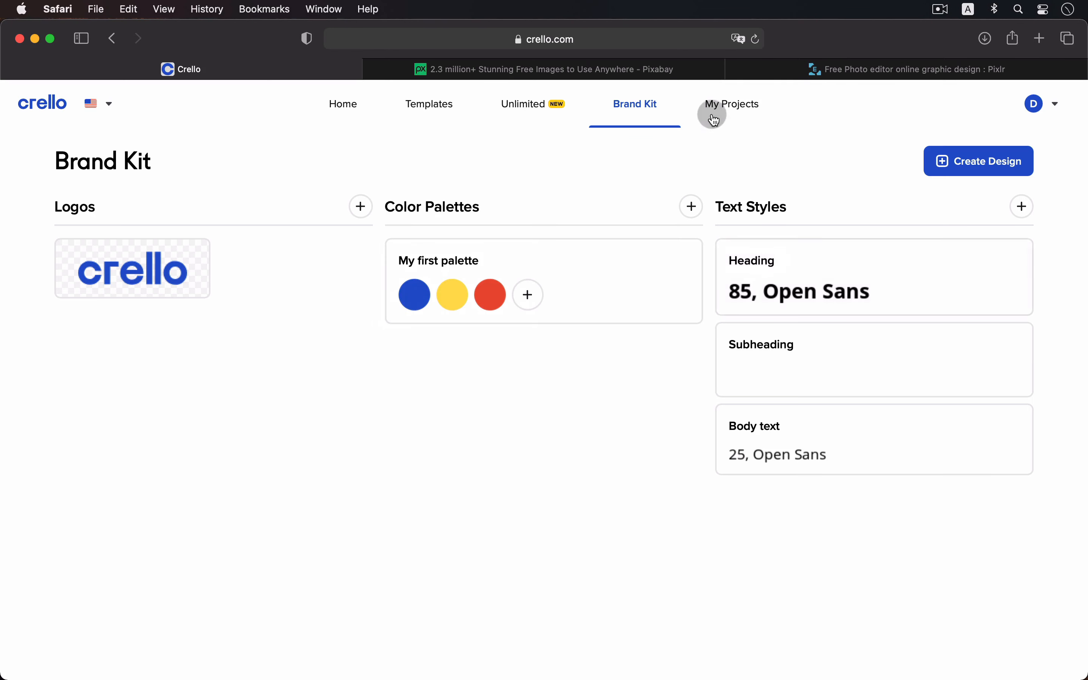
View the saved designs in My Projects and check when the account's monthly download limit renews
left_click(712, 104)
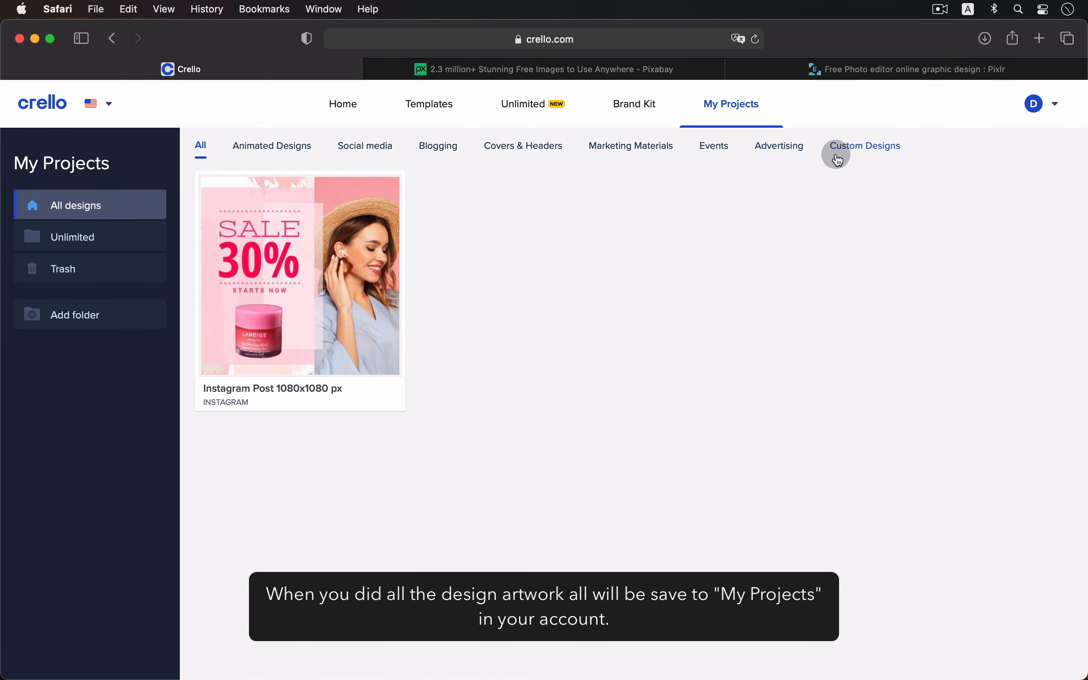
left_click(1056, 116)
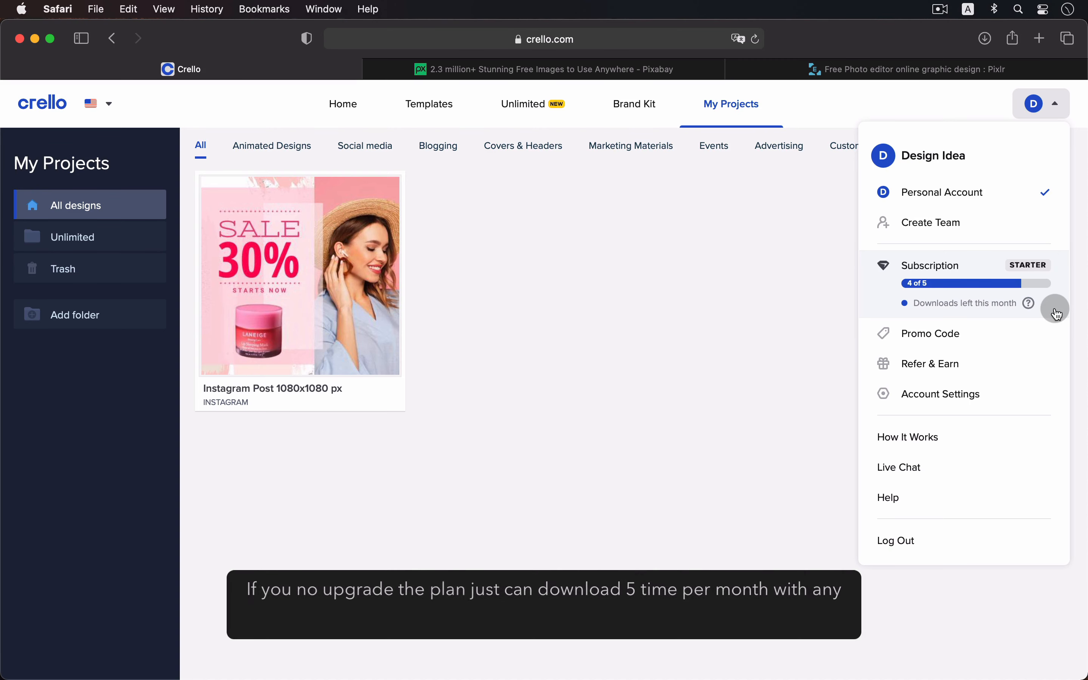
mouse_move(1032, 307)
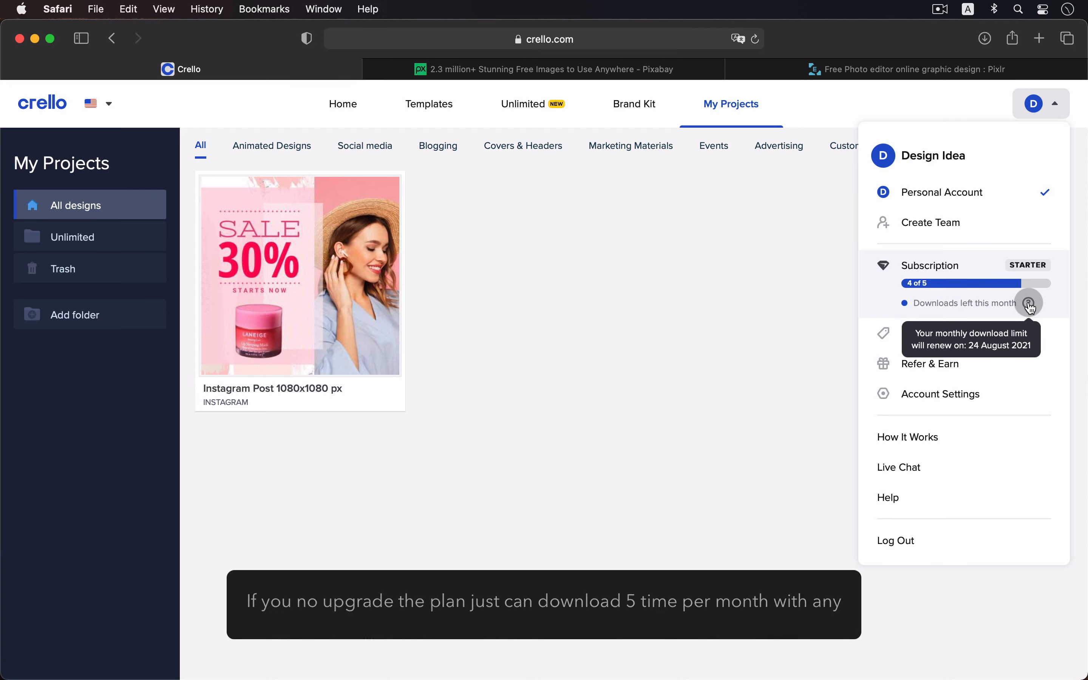
Create a blank Instagram Post design from the home page and look through the template categories in the editor
left_click(360, 115)
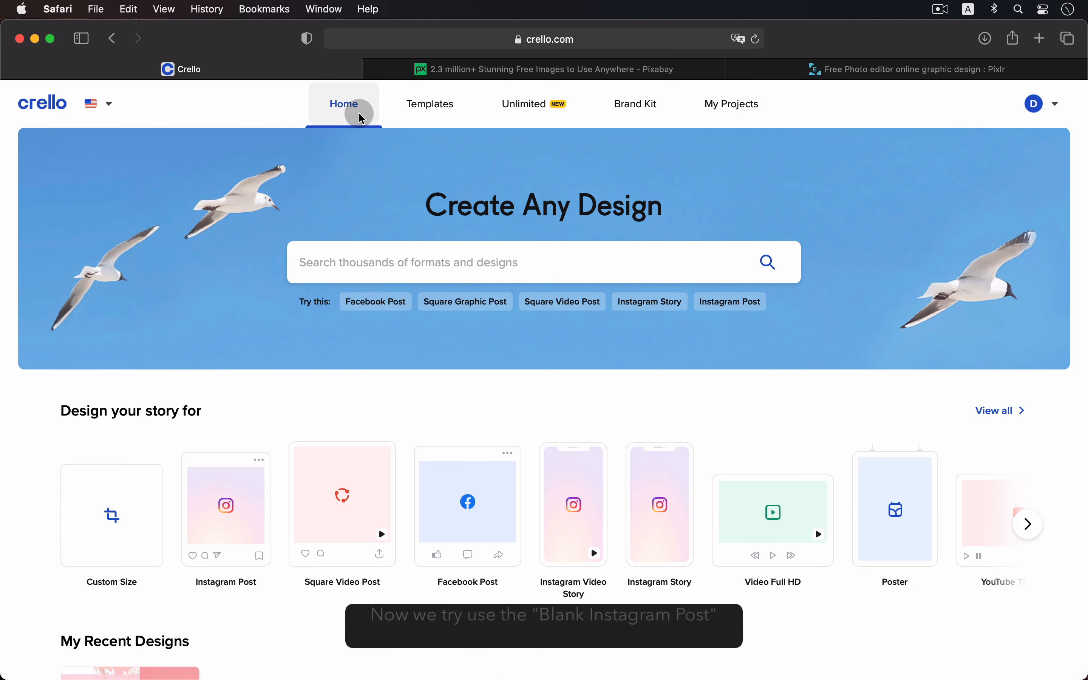
left_click(241, 495)
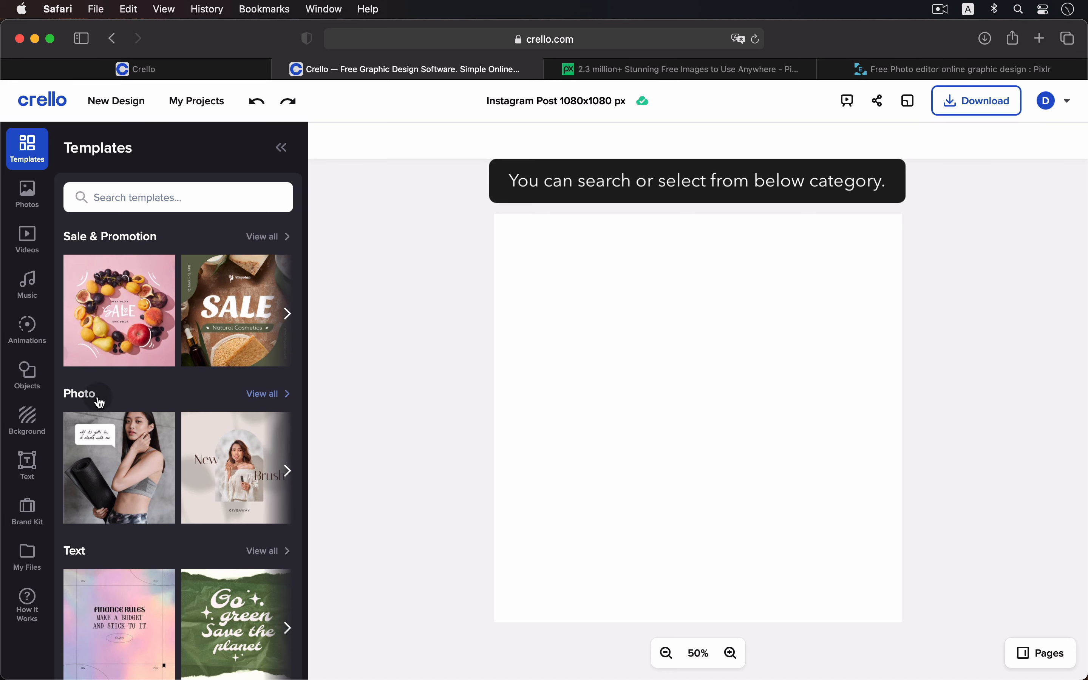
scroll(283, 551, "down", 8)
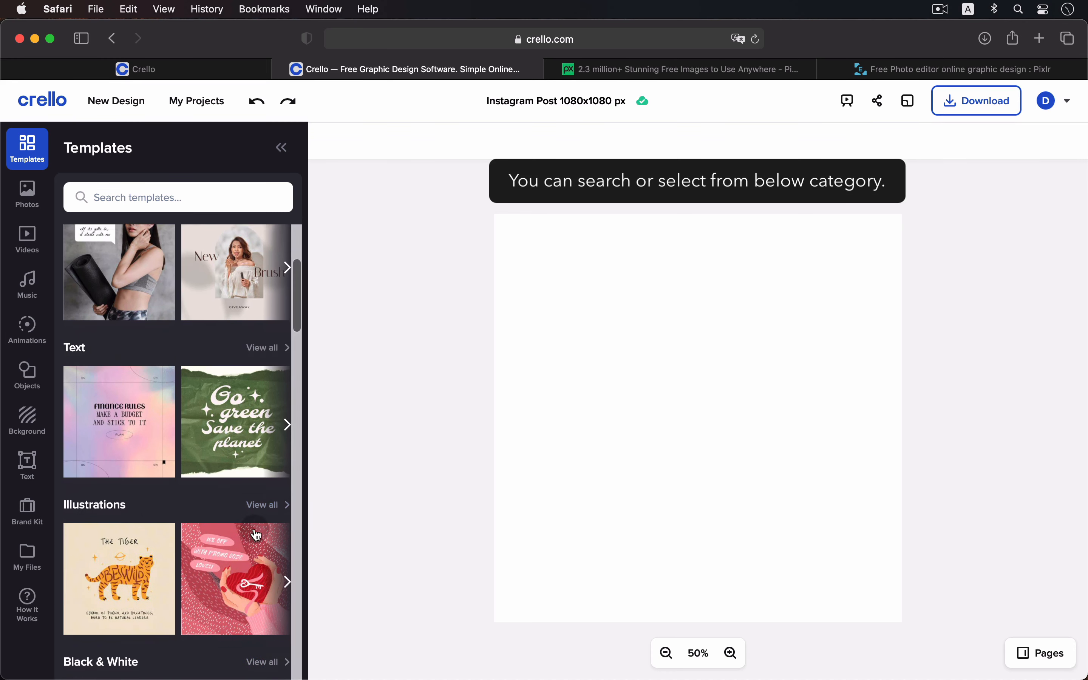
scroll(178, 401, "up", 4)
scroll(178, 402, "up", 4)
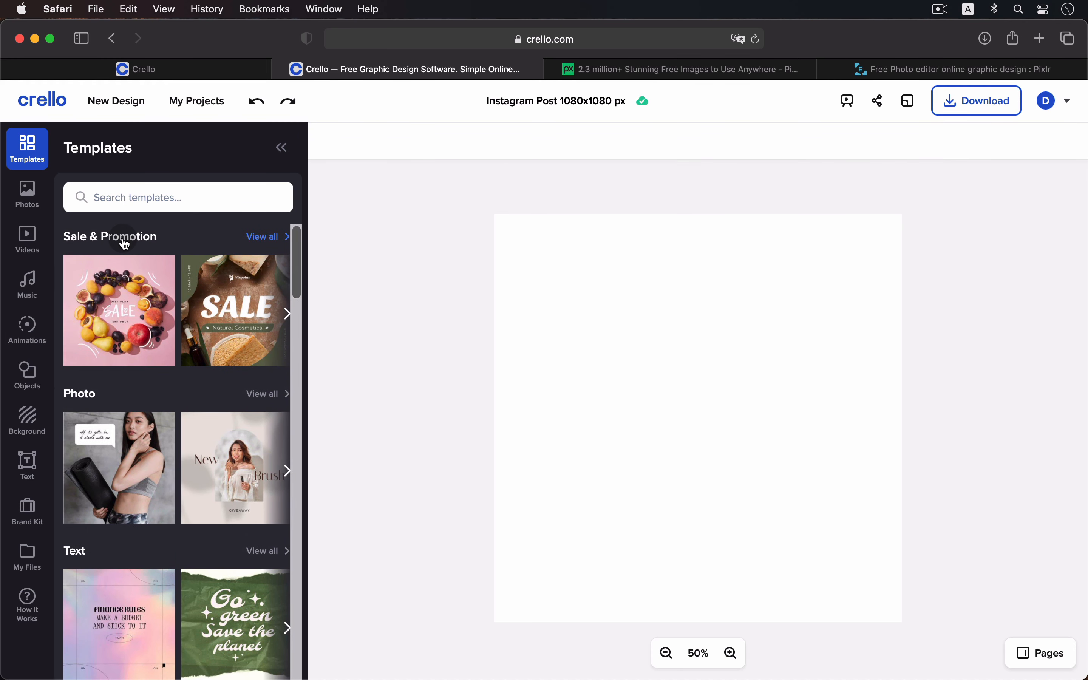
Try out the fruit SALE template by moving its SALE text and background photo, and undo everything back to the blank canvas
left_click(142, 310)
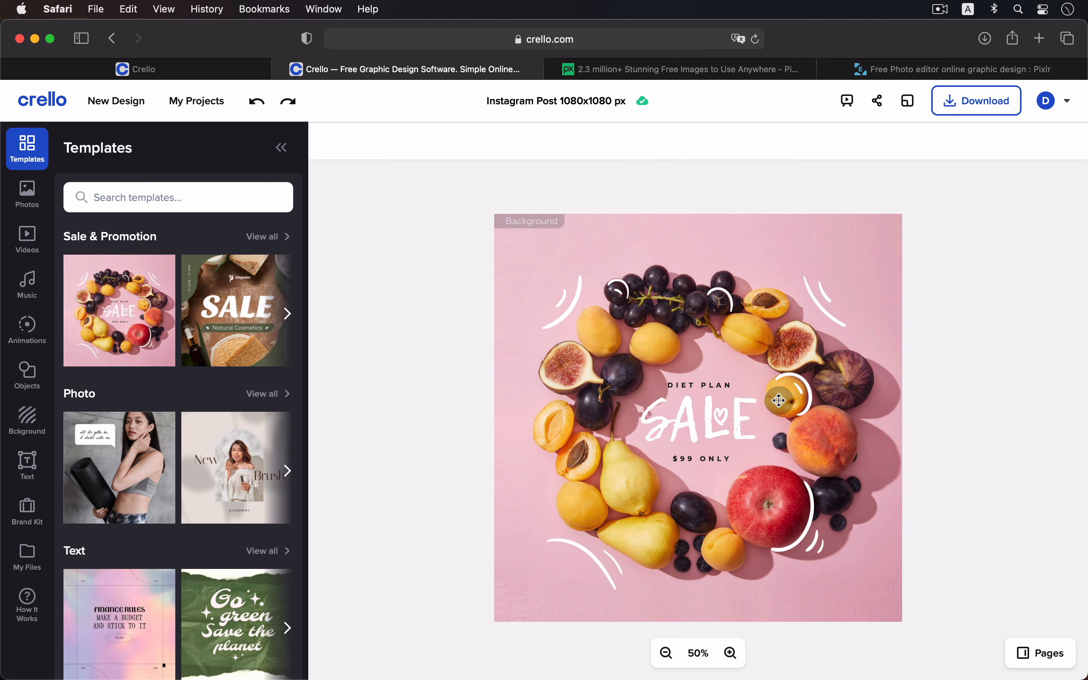
left_click_drag(693, 435, 782, 360)
left_click_drag(702, 355, 666, 310)
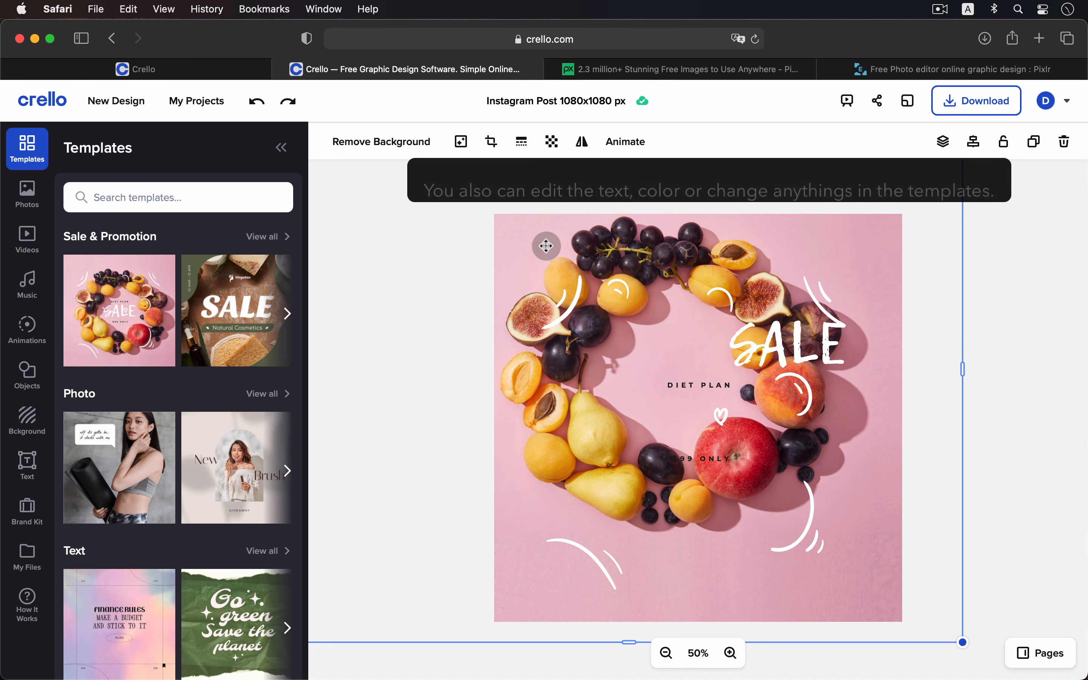
left_click(258, 104)
left_click(258, 103)
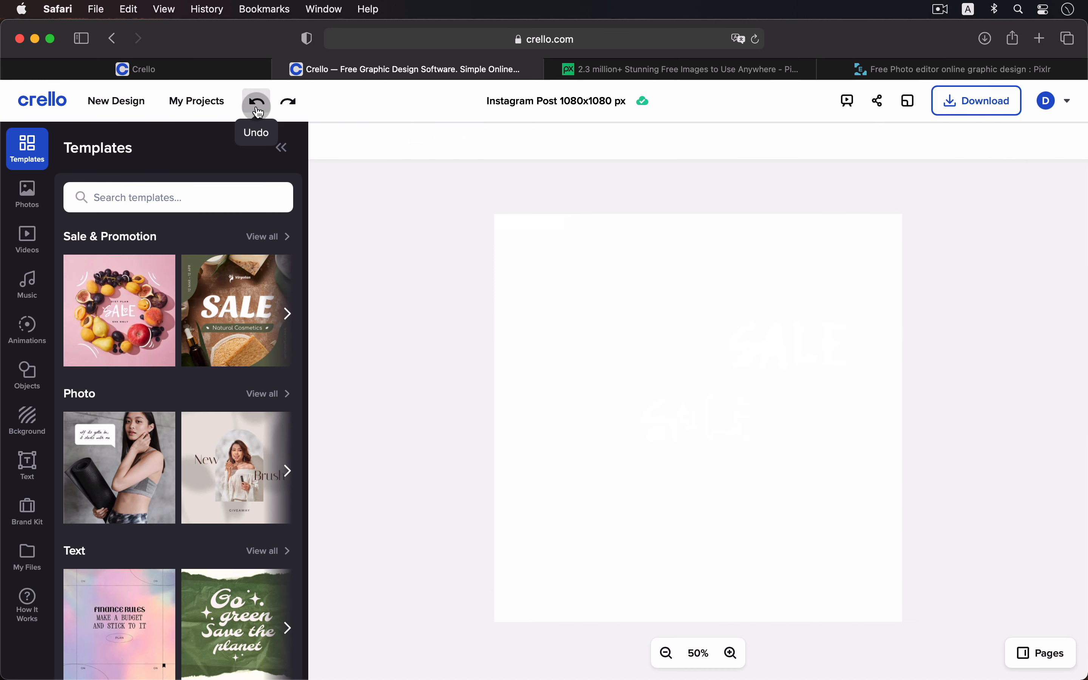
Look through the editor's Premium stock photos
left_click(674, 419)
left_click(28, 194)
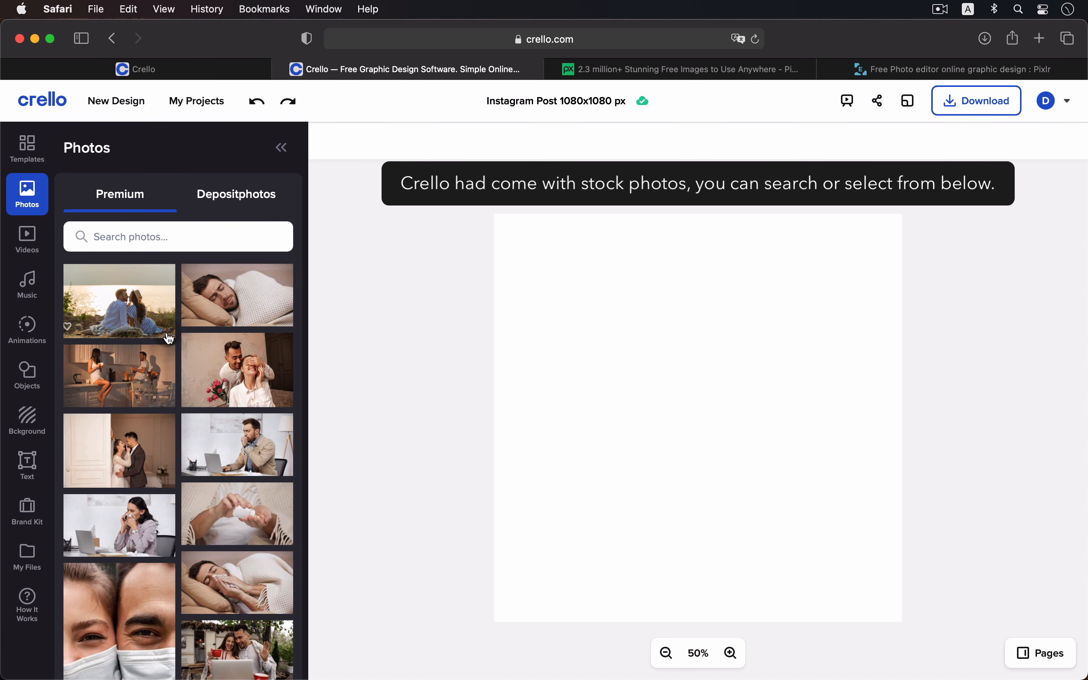
scroll(259, 478, "down", 15)
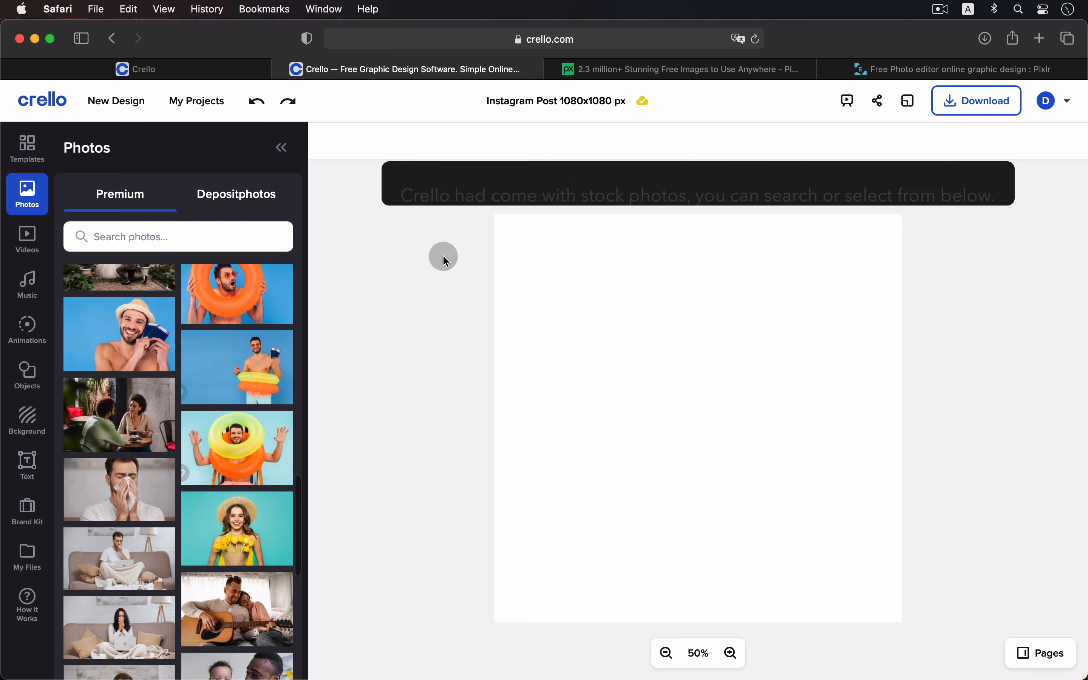
Switch to Pixabay, search its images for "sale", and check the license terms of the clothing store photo
left_click(635, 71)
left_click(9, 104)
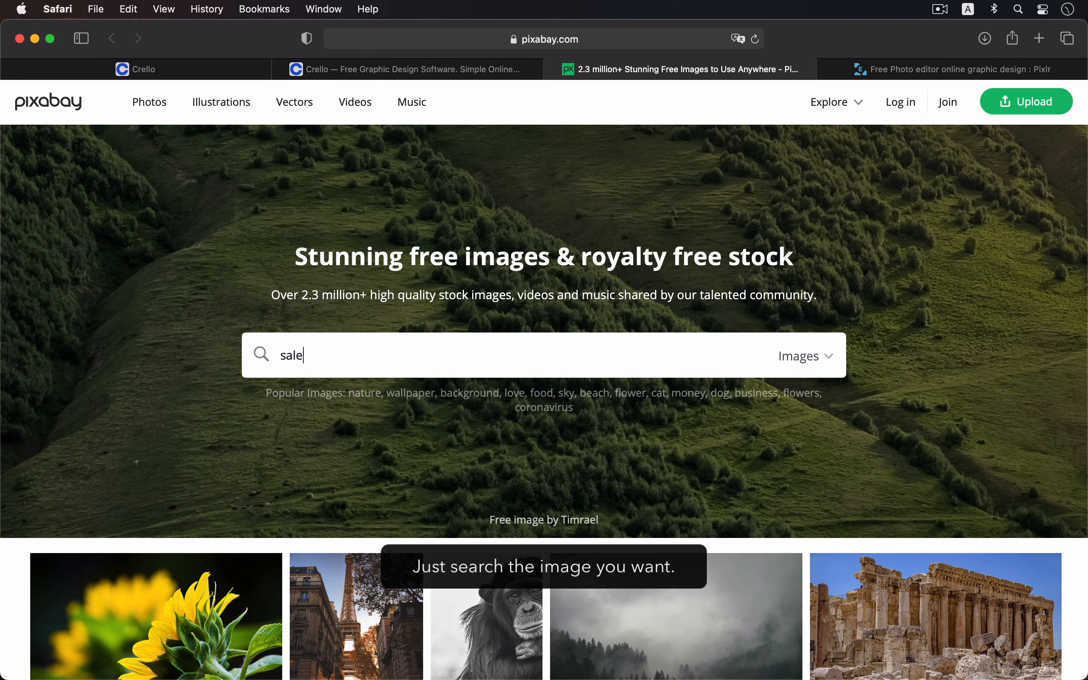
key("Return")
scroll(794, 464, "down", 8)
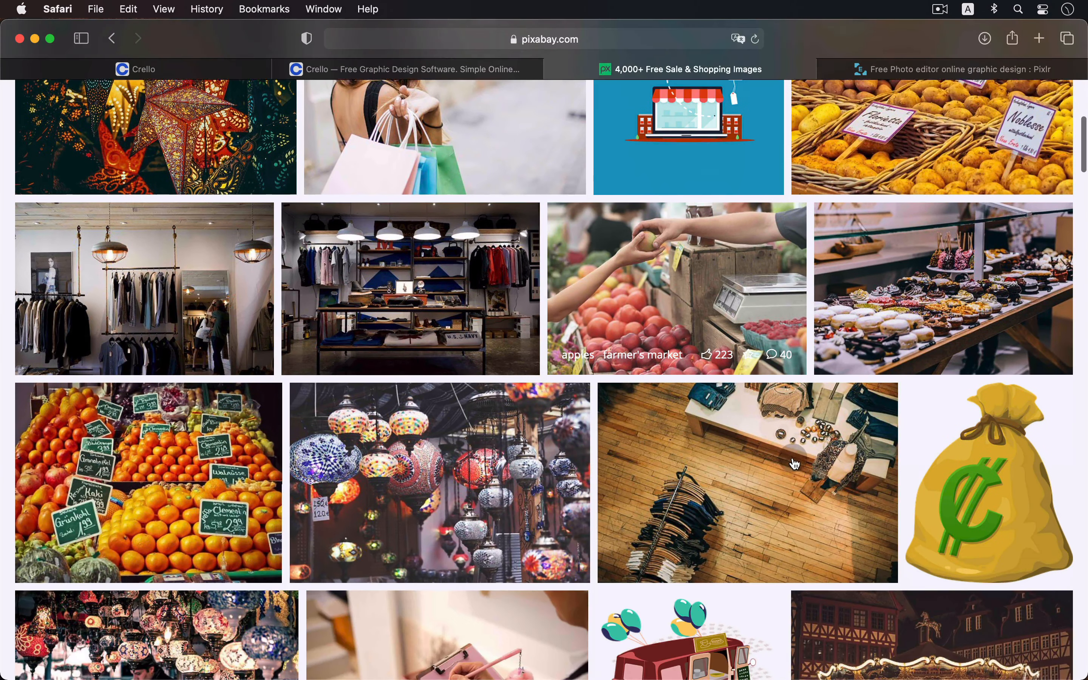
scroll(794, 464, "down", 1)
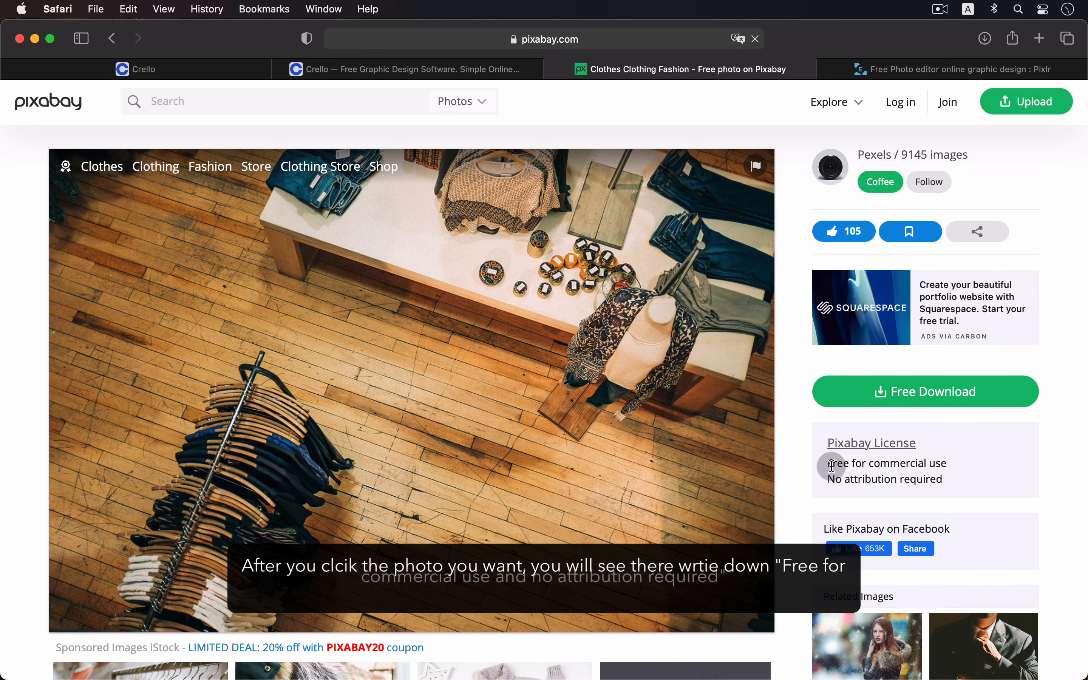
mouse_move(829, 463)
left_mouse_down()
mouse_move(940, 465)
mouse_move(835, 465)
left_mouse_up()
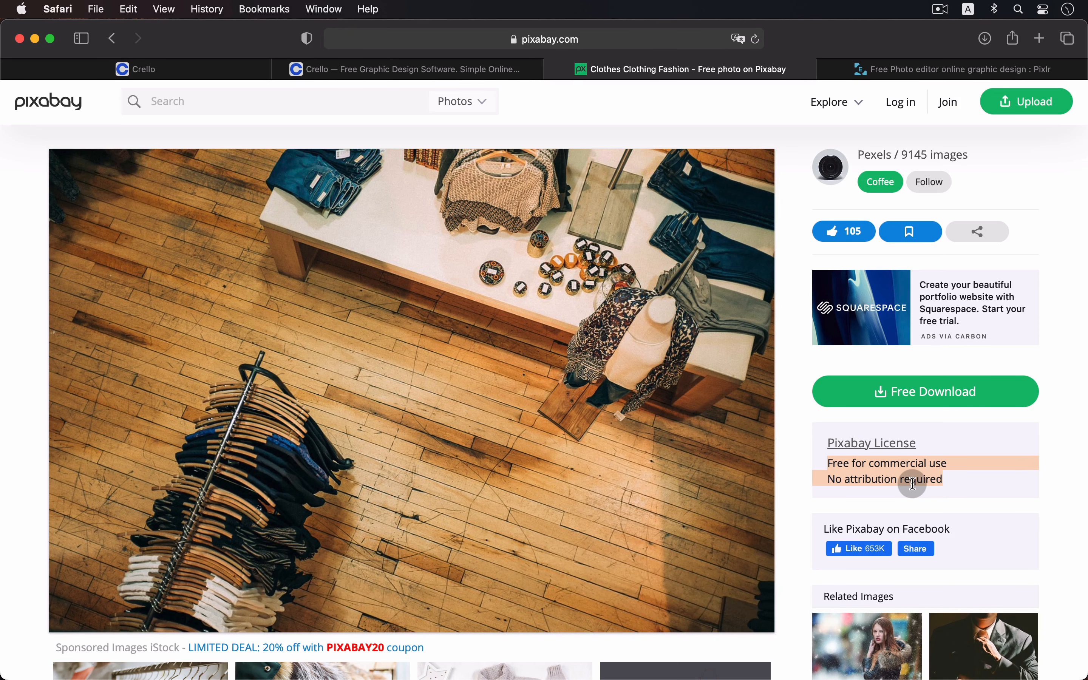
Return to the Crello editor and browse its Videos, Music, Animations and Objects libraries
left_click(459, 73)
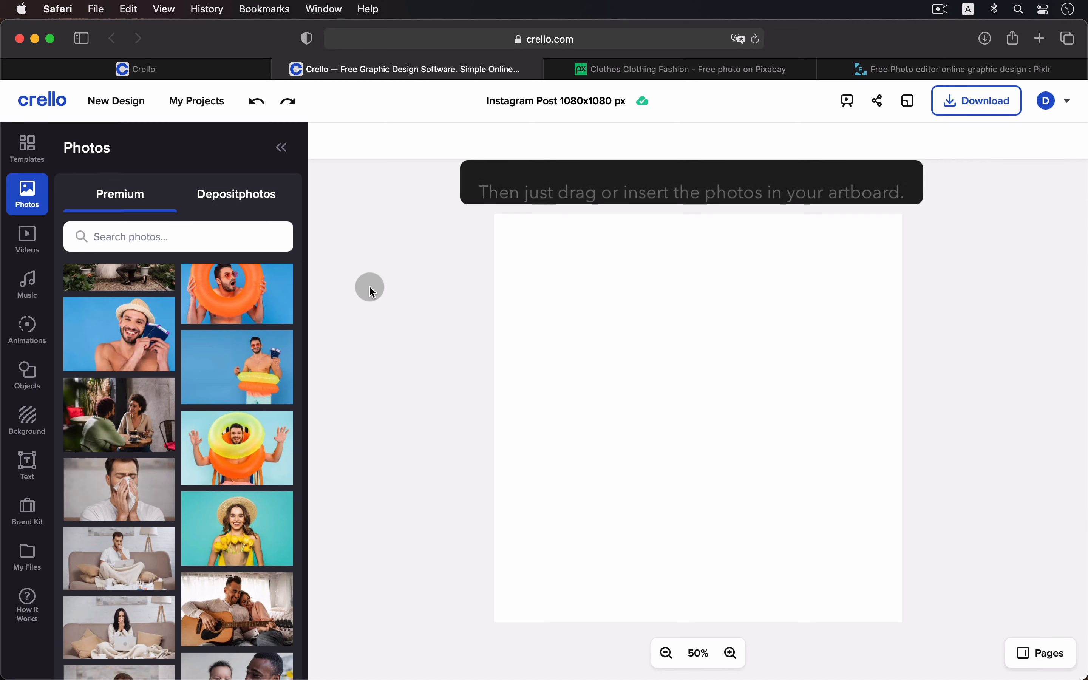
left_click(28, 239)
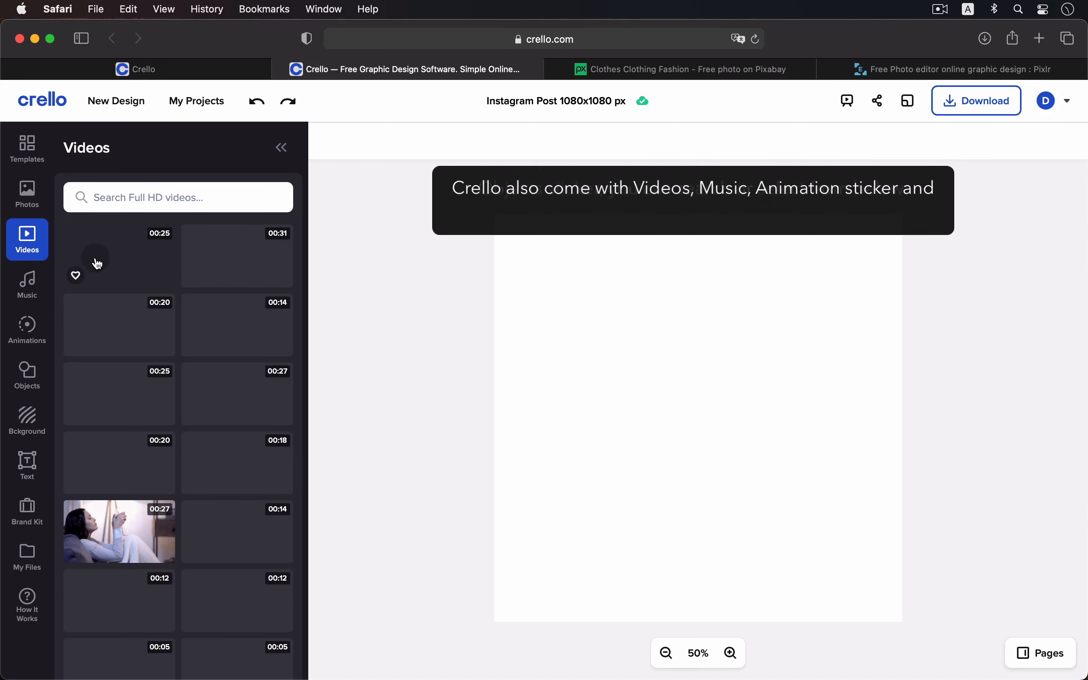
scroll(254, 455, "down", 7)
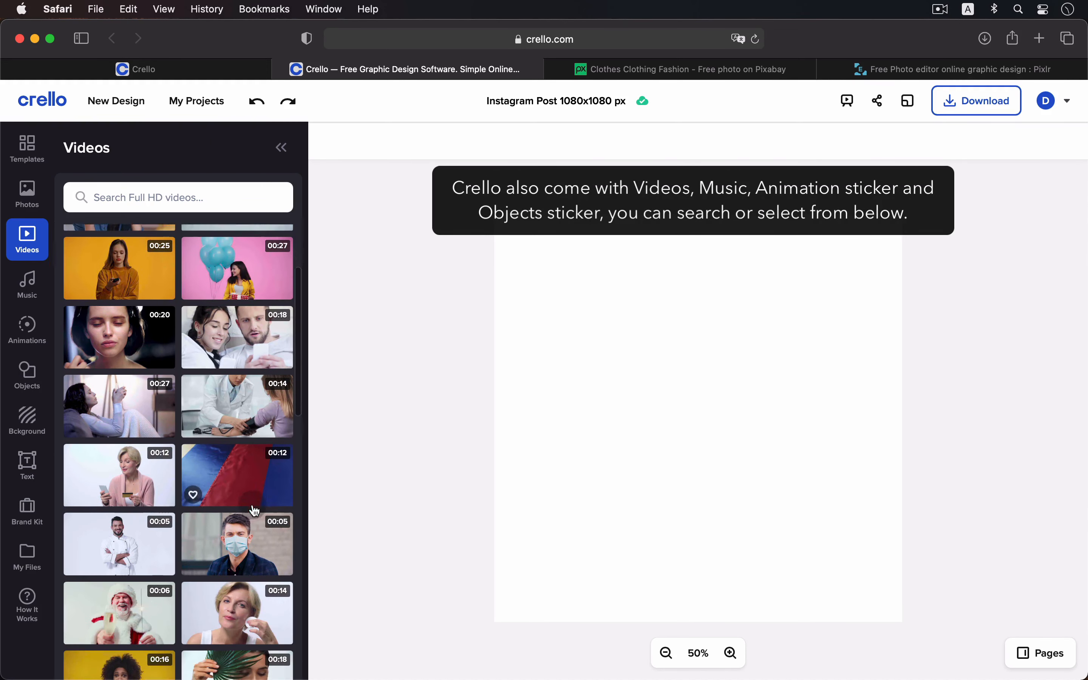
left_click(743, 395)
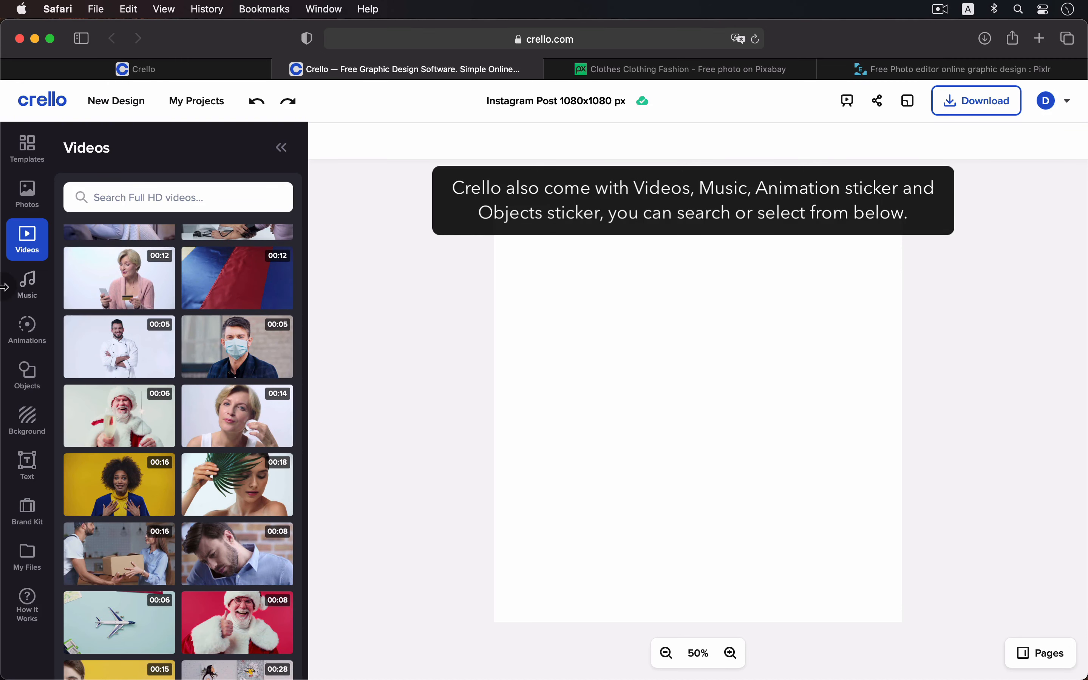
left_click(25, 286)
left_click(33, 331)
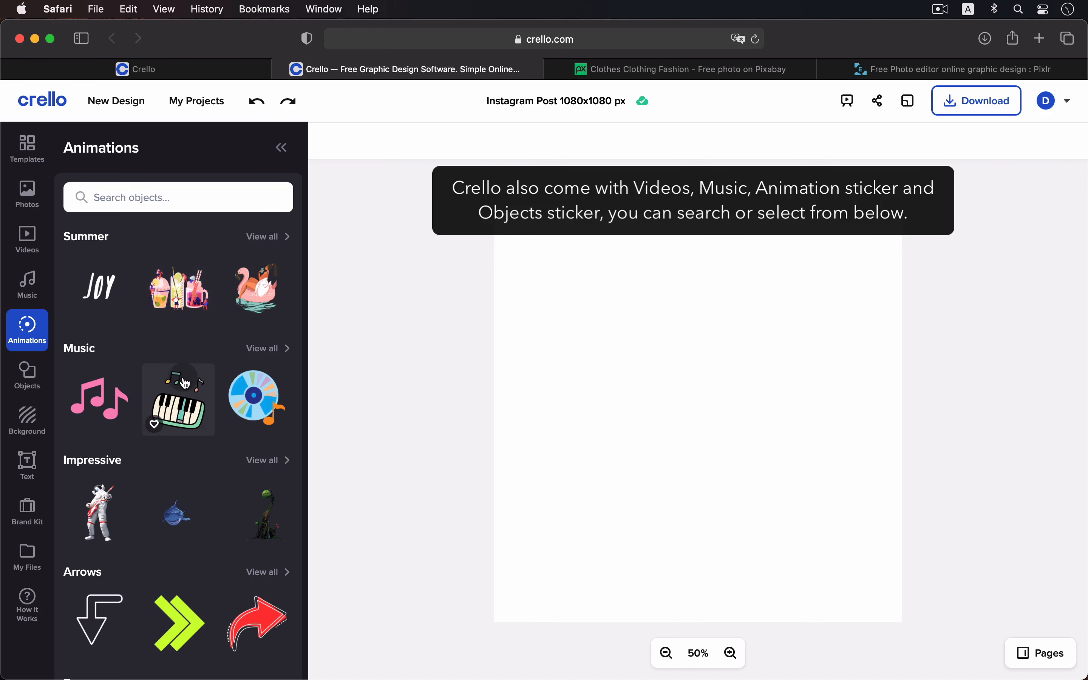
left_click(28, 375)
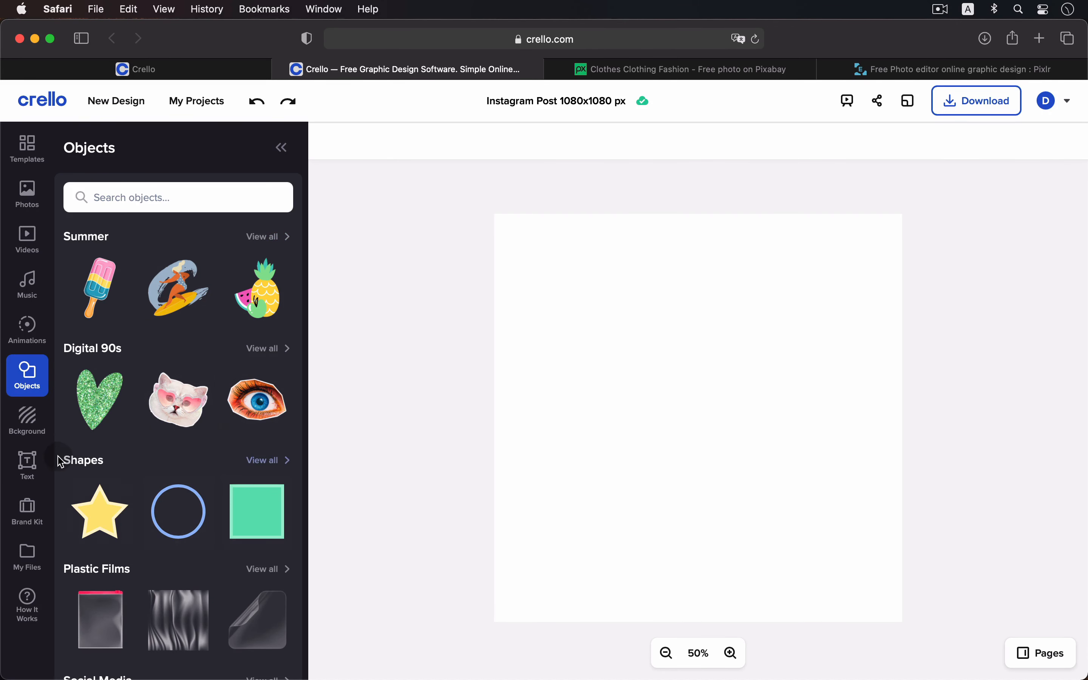
Try a small-flower pattern from the photo backgrounds on the blank canvas, and undo it
left_click(28, 420)
scroll(231, 379, "down", 5)
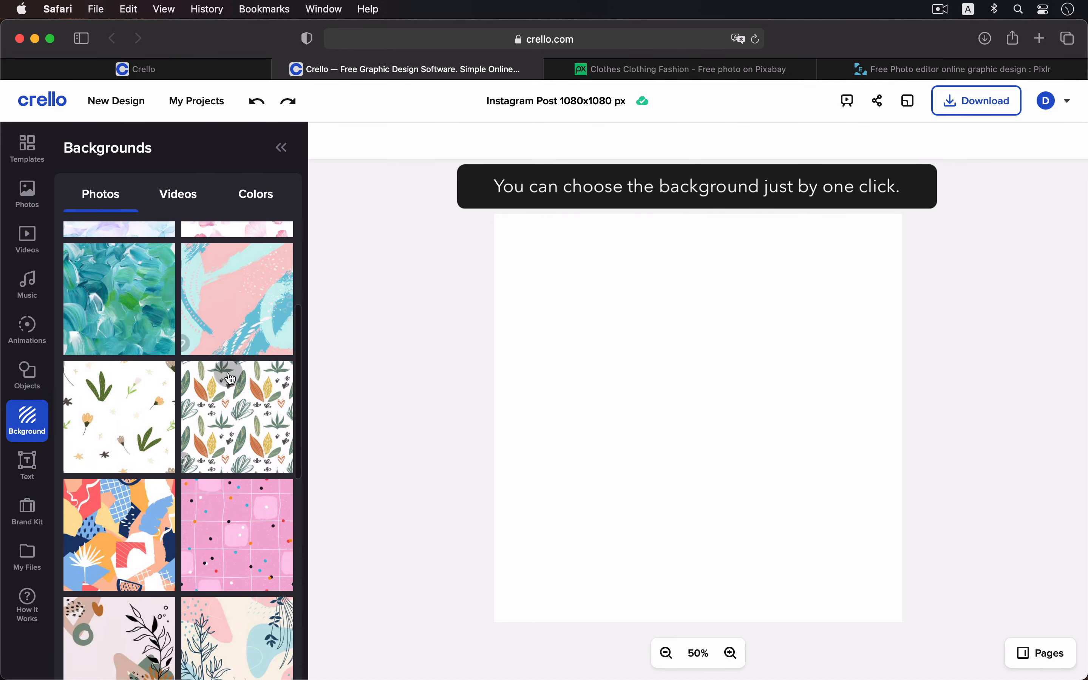
scroll(231, 379, "down", 8)
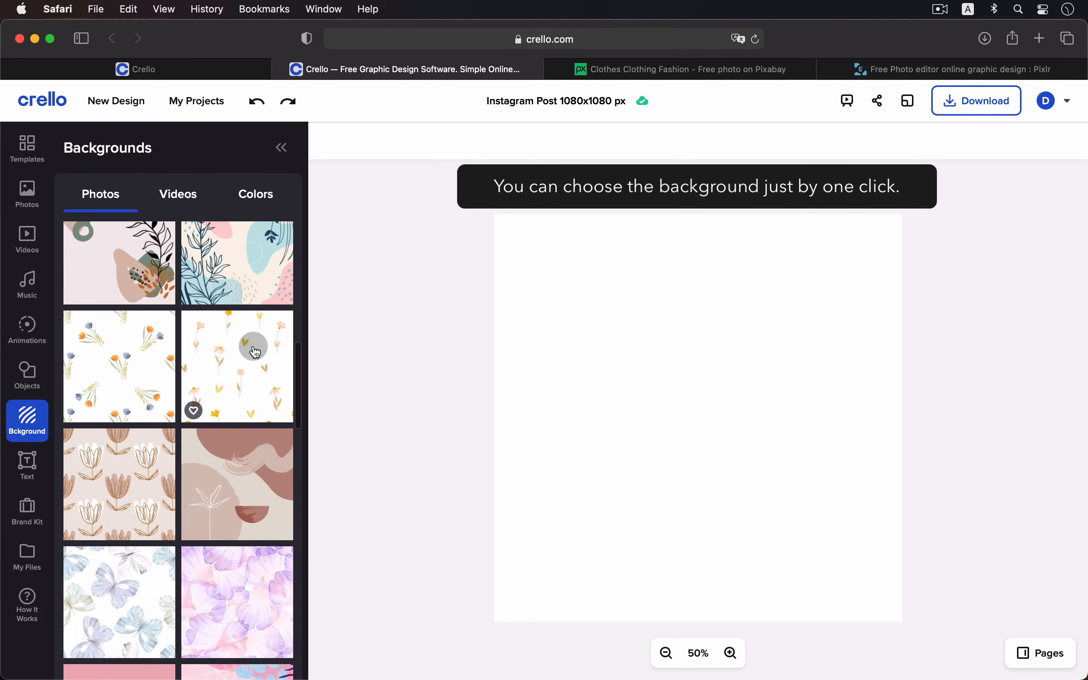
left_click(256, 352)
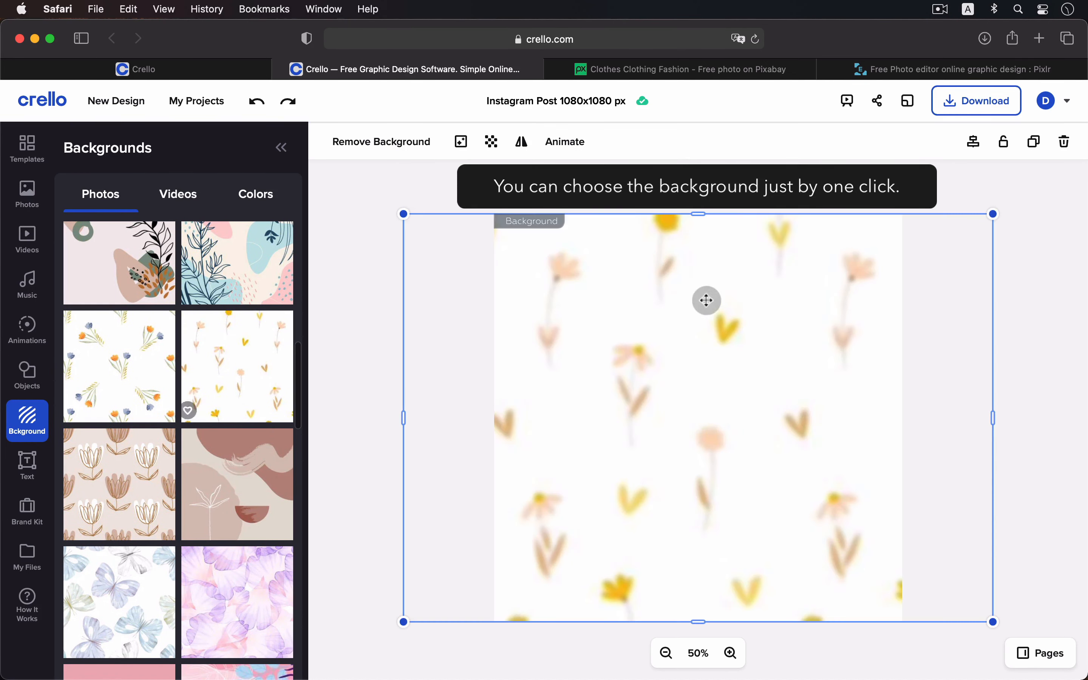
left_click(256, 102)
Try out the "GOOD VIBES Only" and "YOUNG wild FREE" text styles on the canvas, and delete both
left_click(28, 465)
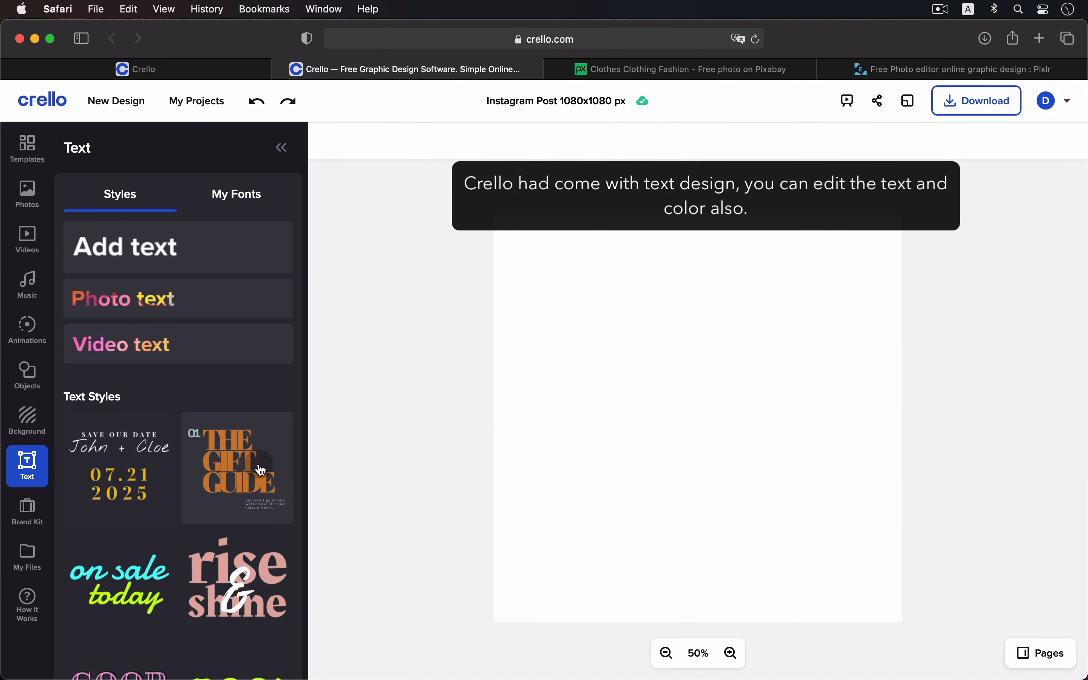
scroll(260, 470, "down", 10)
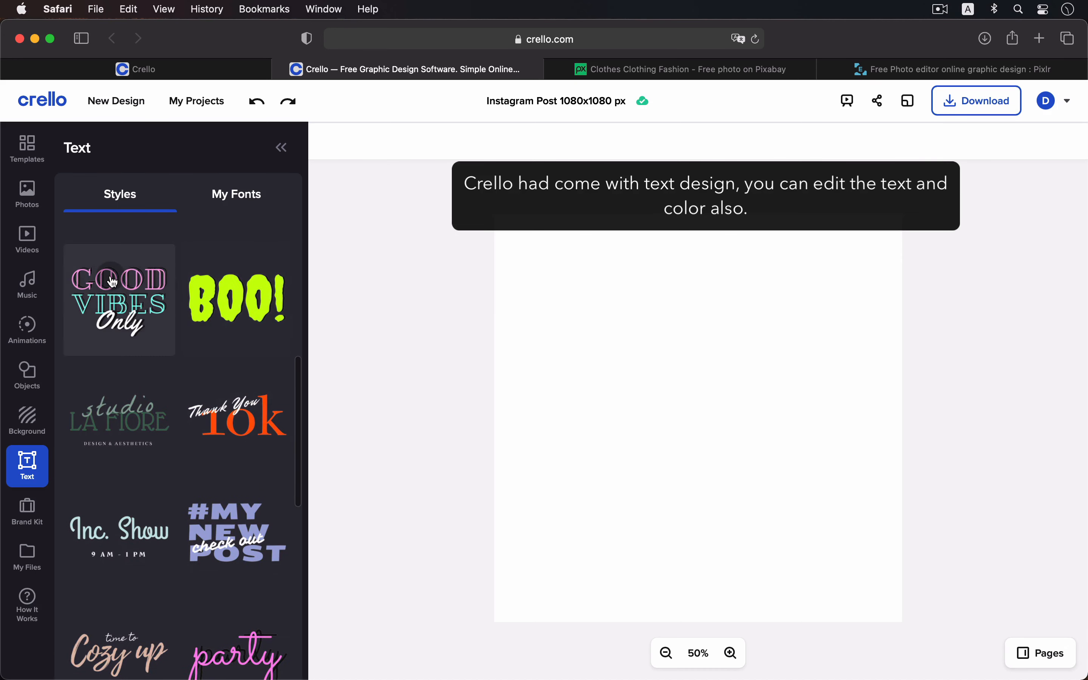
left_click(119, 300)
left_click_drag(698, 394, 692, 317)
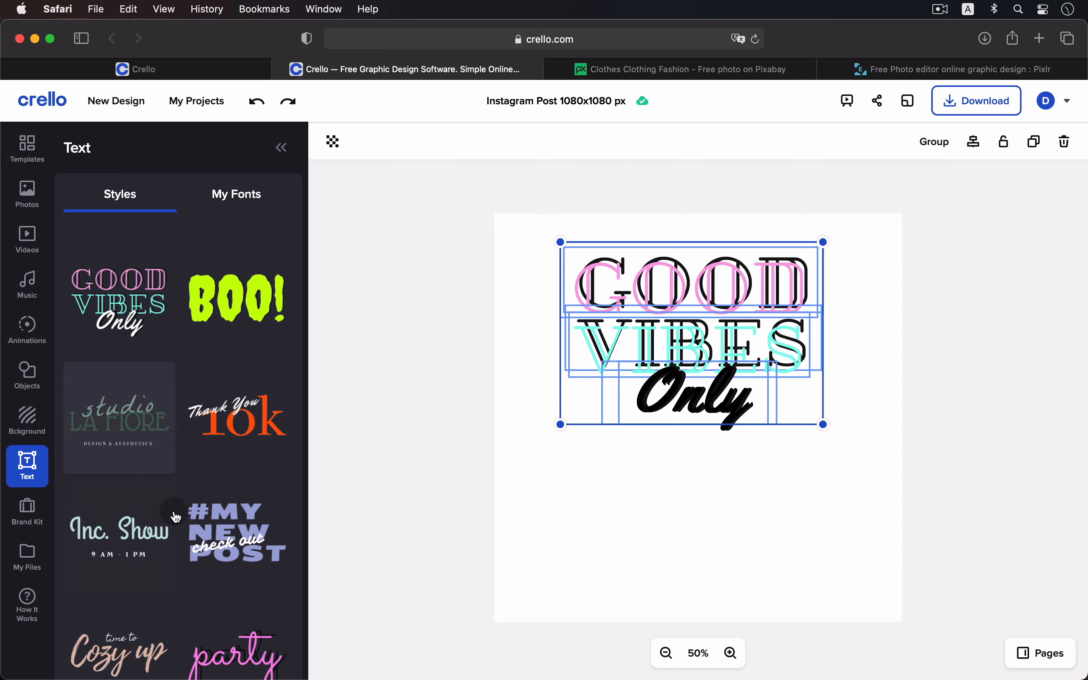
scroll(175, 512, "down", 4)
left_click_drag(737, 456, 742, 534)
left_click_drag(978, 229, 518, 595)
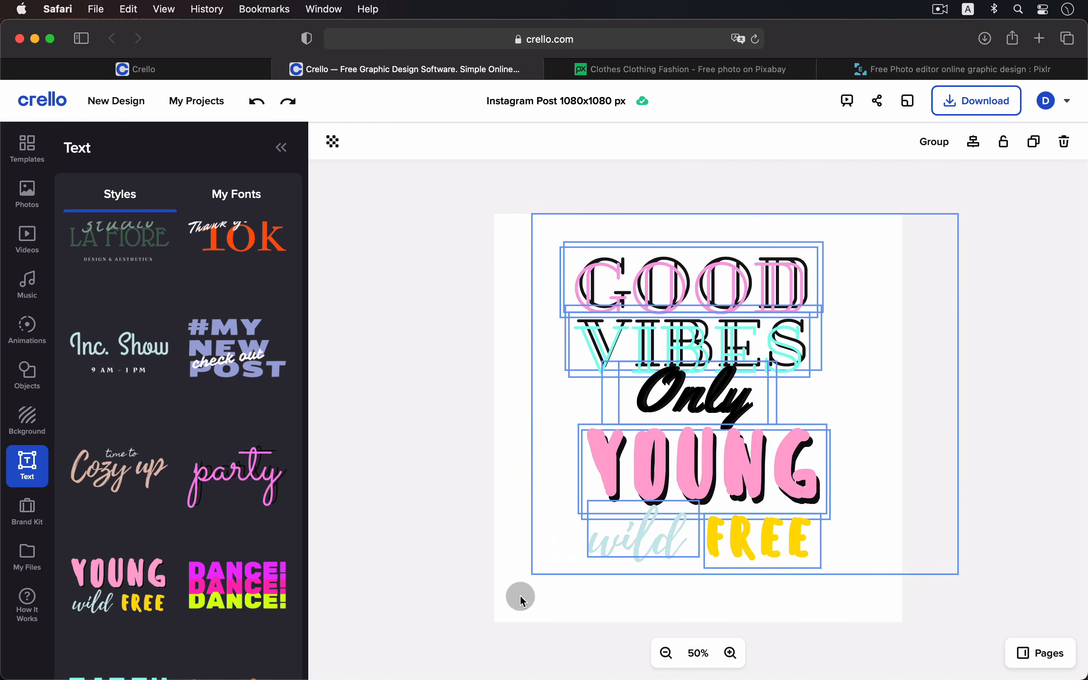
left_click(1066, 152)
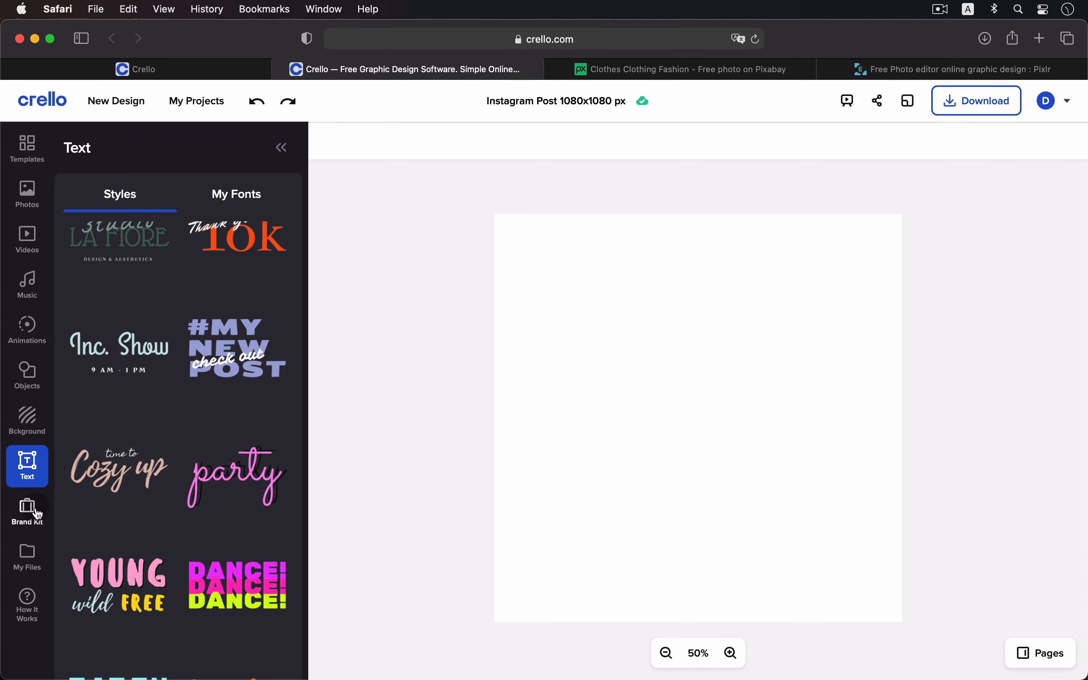
Look at the Brand Kit options and the upload options in My Files
left_click(25, 513)
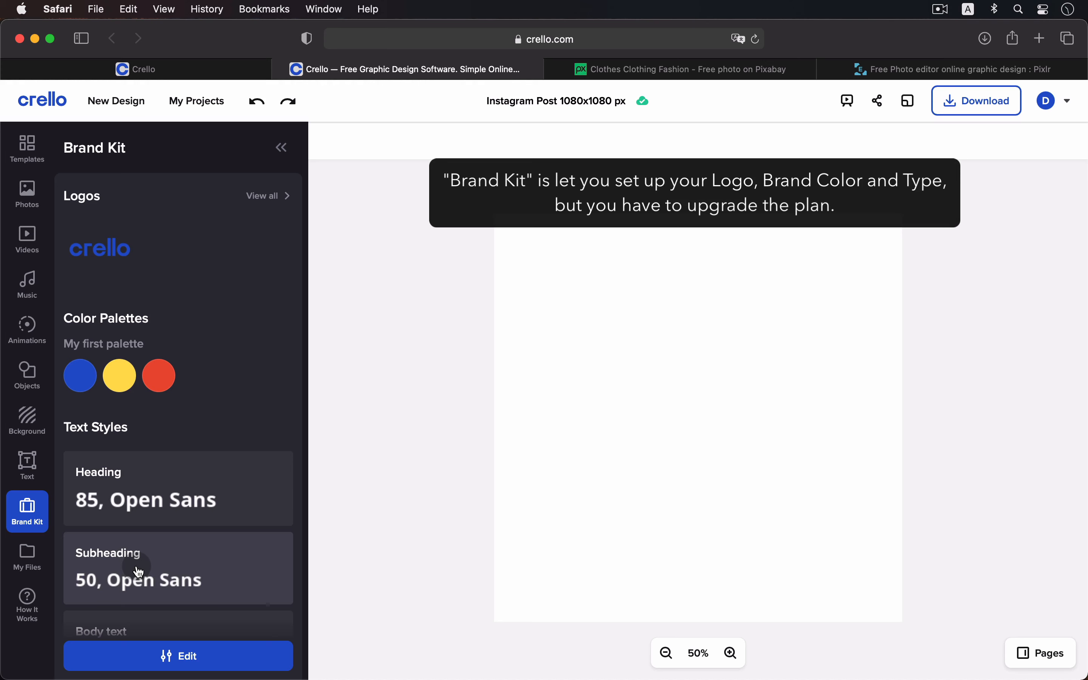
left_click(27, 558)
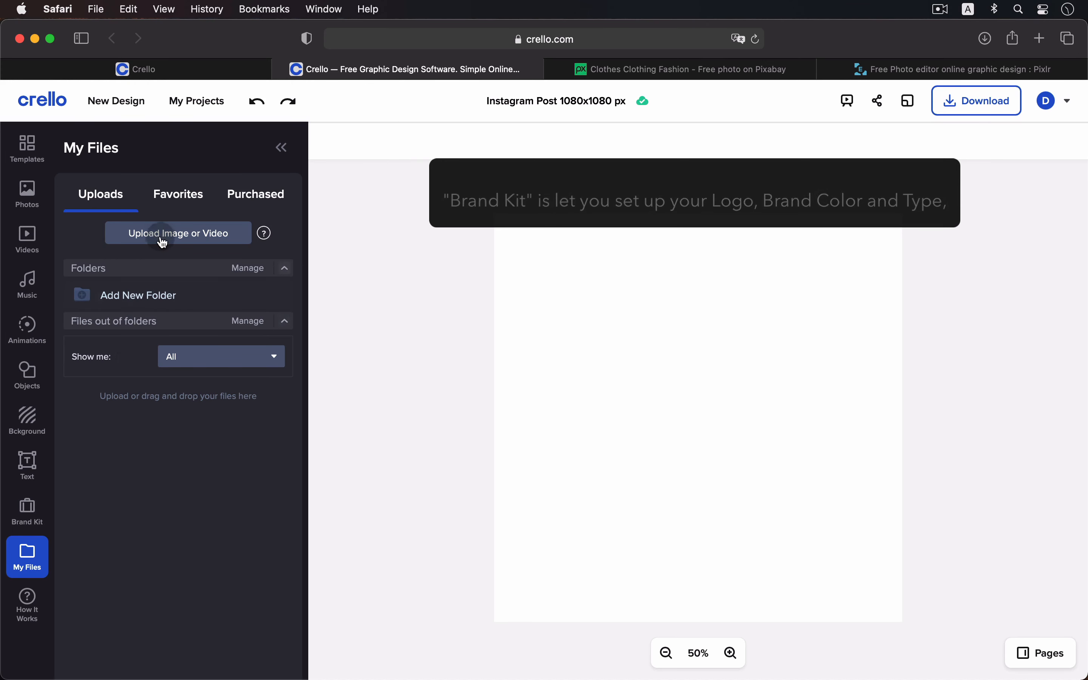
Apply the pink SALE "STARTS NOW" template with the hat and denim photo from the Sale & Promotion templates
left_click(28, 153)
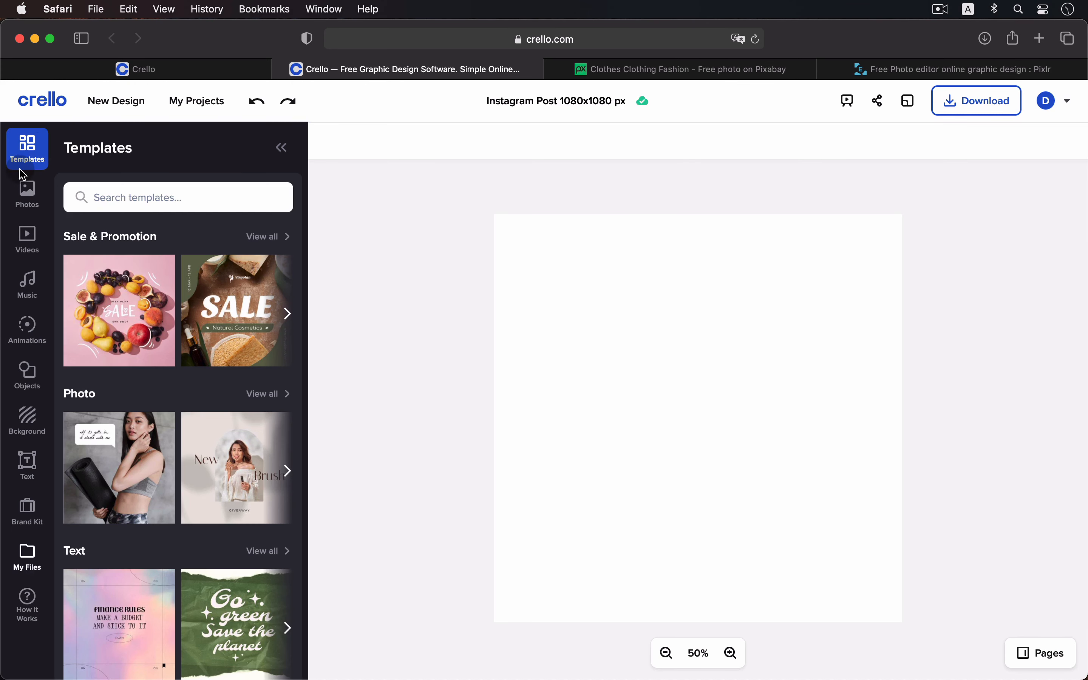
left_click(246, 236)
scroll(244, 349, "down", 5)
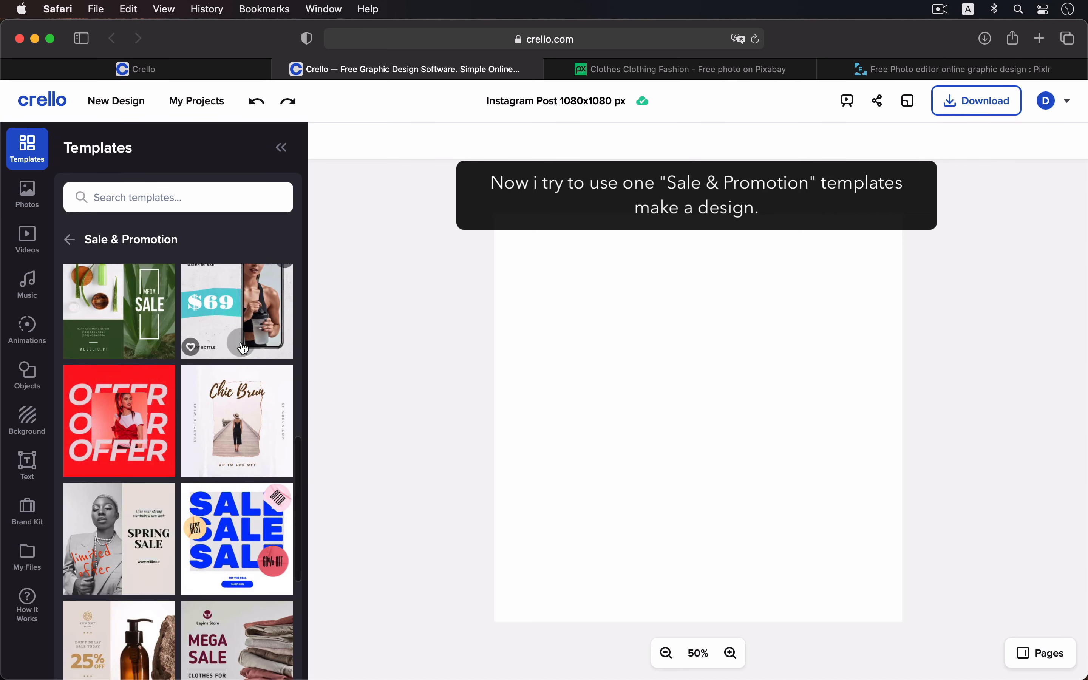
scroll(244, 349, "down", 20)
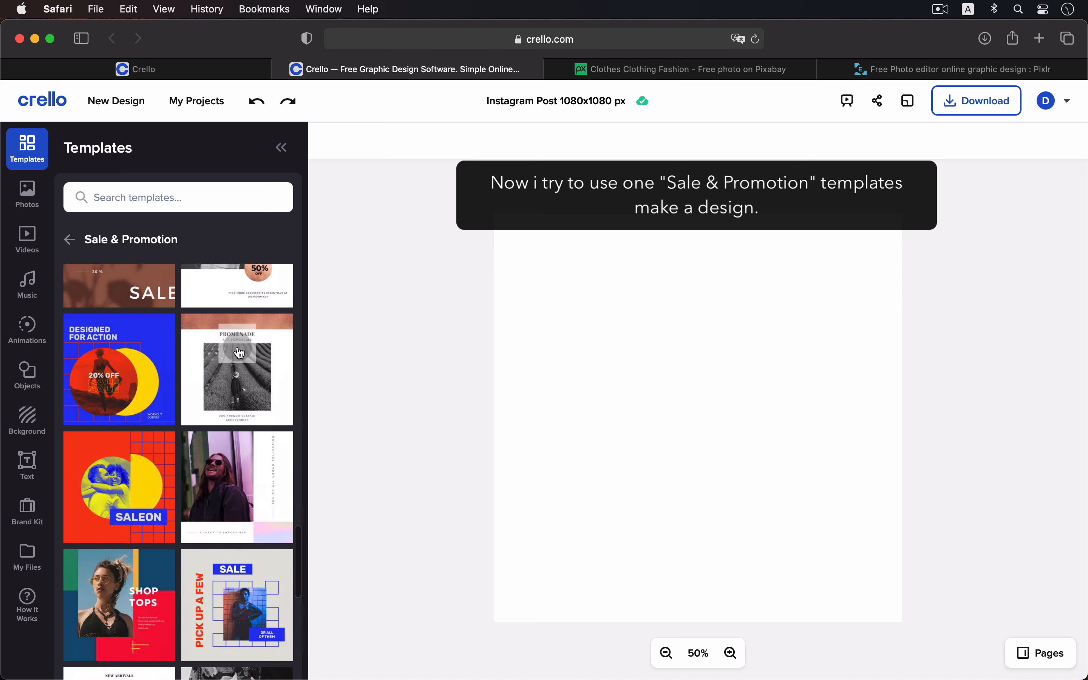
scroll(240, 354, "down", 20)
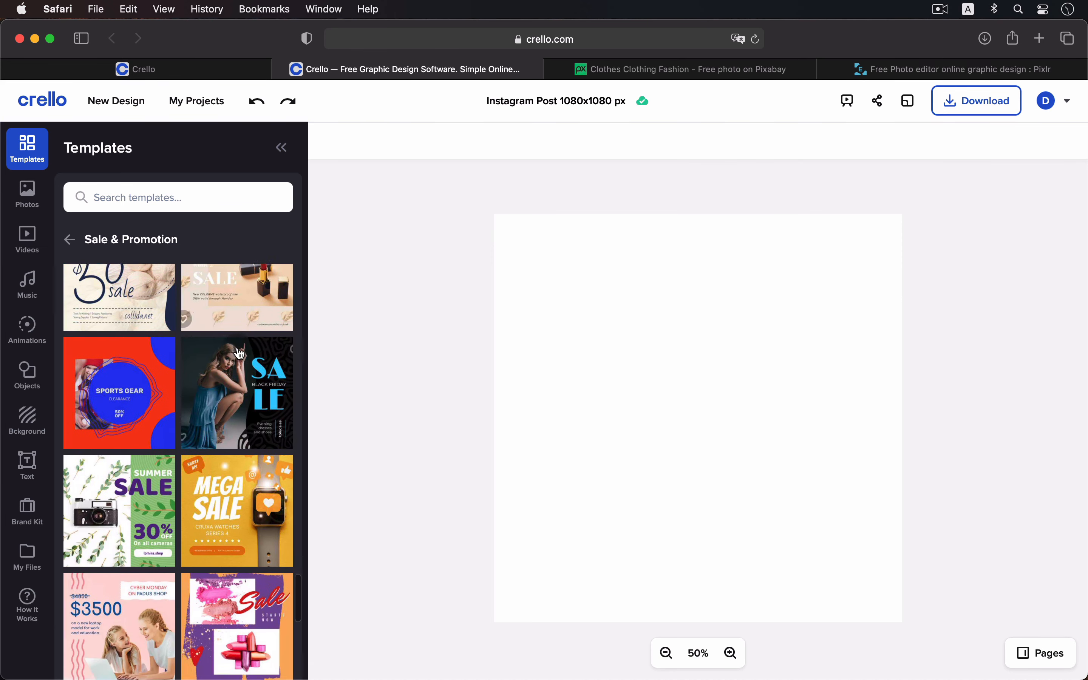
scroll(240, 353, "down", 15)
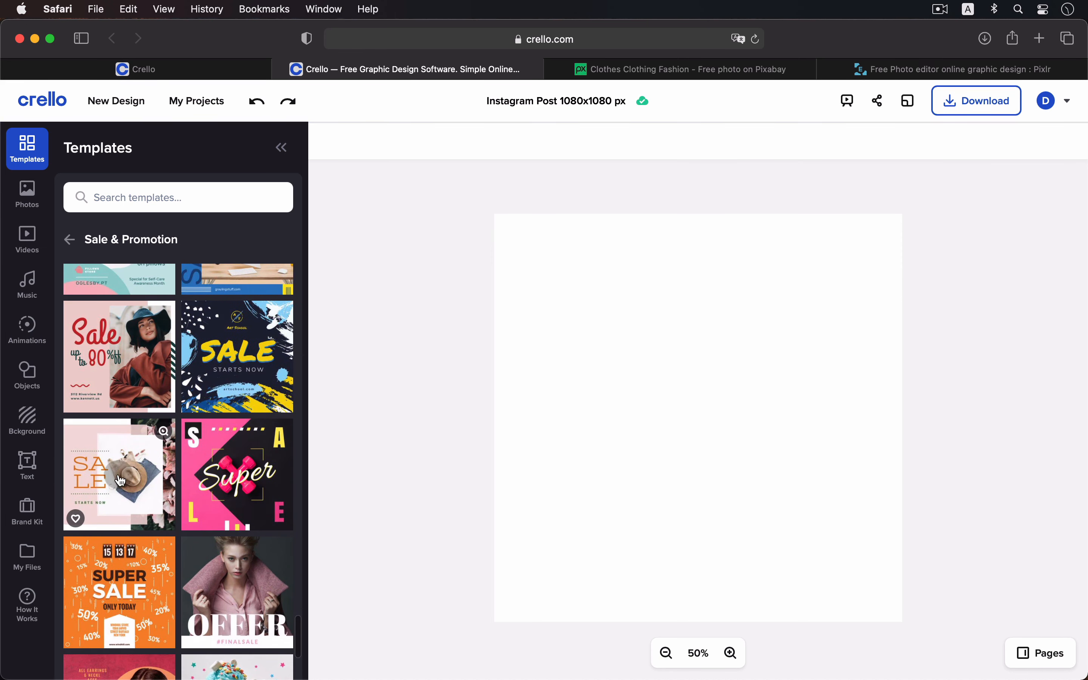
left_click_drag(121, 481, 447, 476)
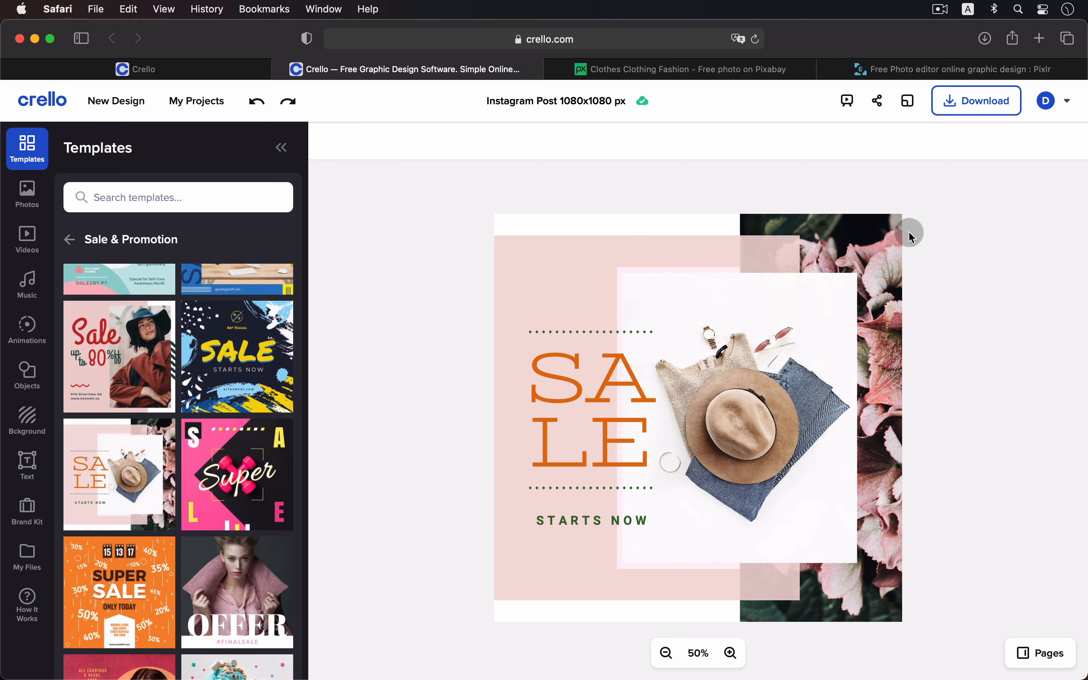
Delete the template's dark floral background photo and the hat-and-clothes photo
left_click(895, 234)
key("Delete")
left_click(830, 327)
key("Delete")
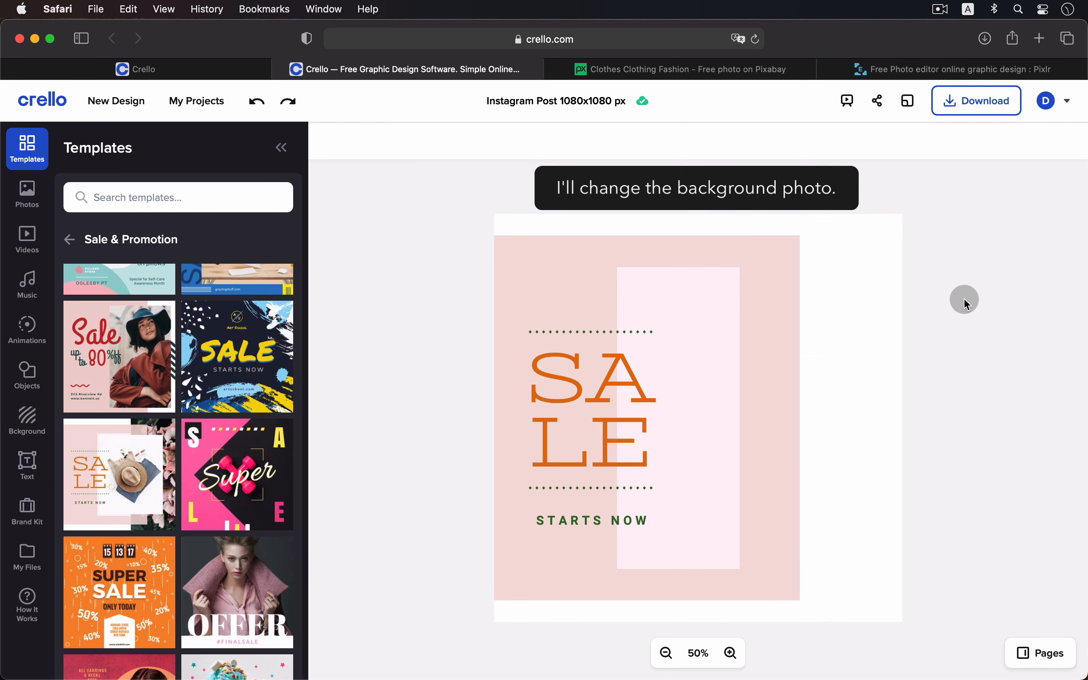
Add the Premium photo of the woman in a straw hat and blue blouse against pink to the design
left_click(19, 200)
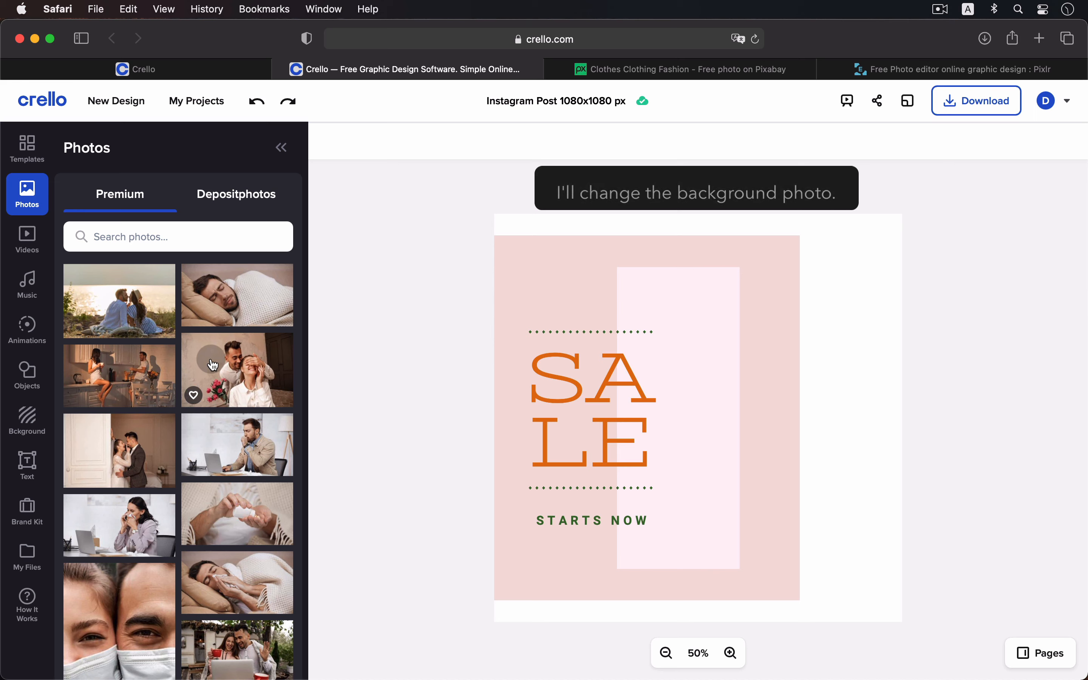
scroll(213, 364, "down", 10)
scroll(213, 365, "down", 15)
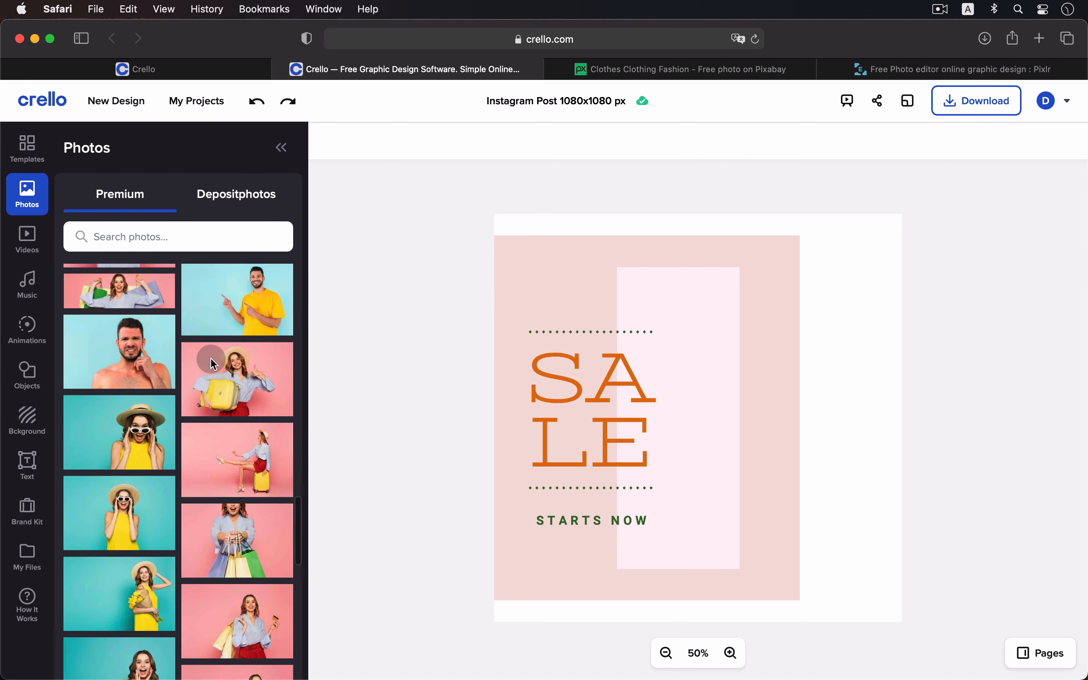
left_click(118, 502)
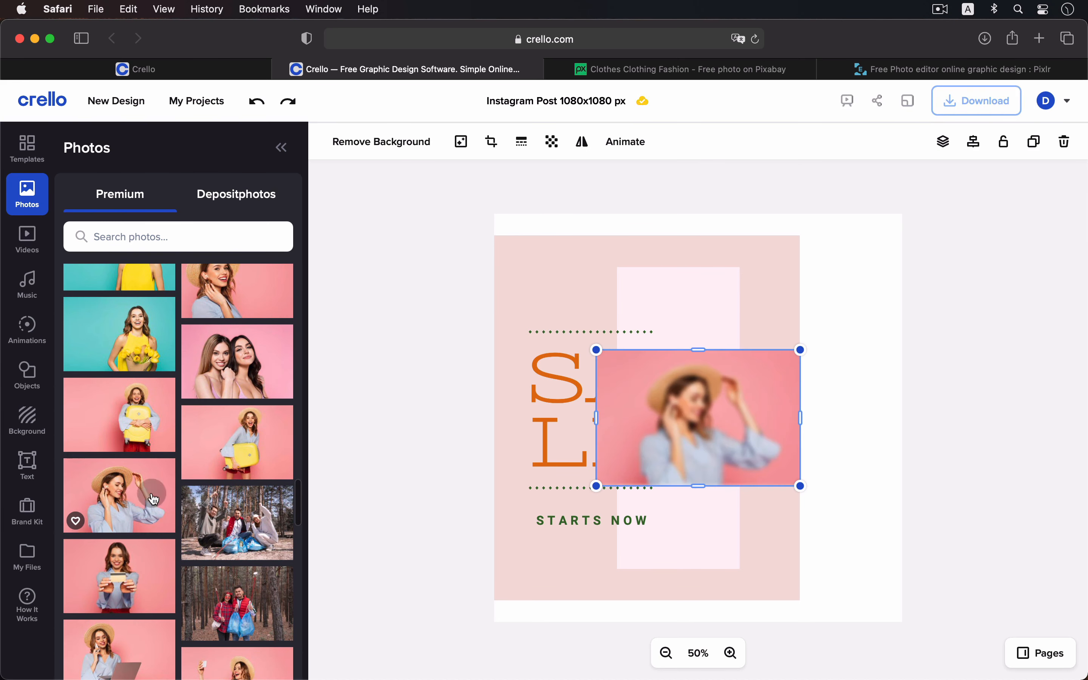
Crop the woman's photo on both sides, enlarge it to the full canvas height, and place it along the canvas's right edge
left_click_drag(800, 420, 722, 421)
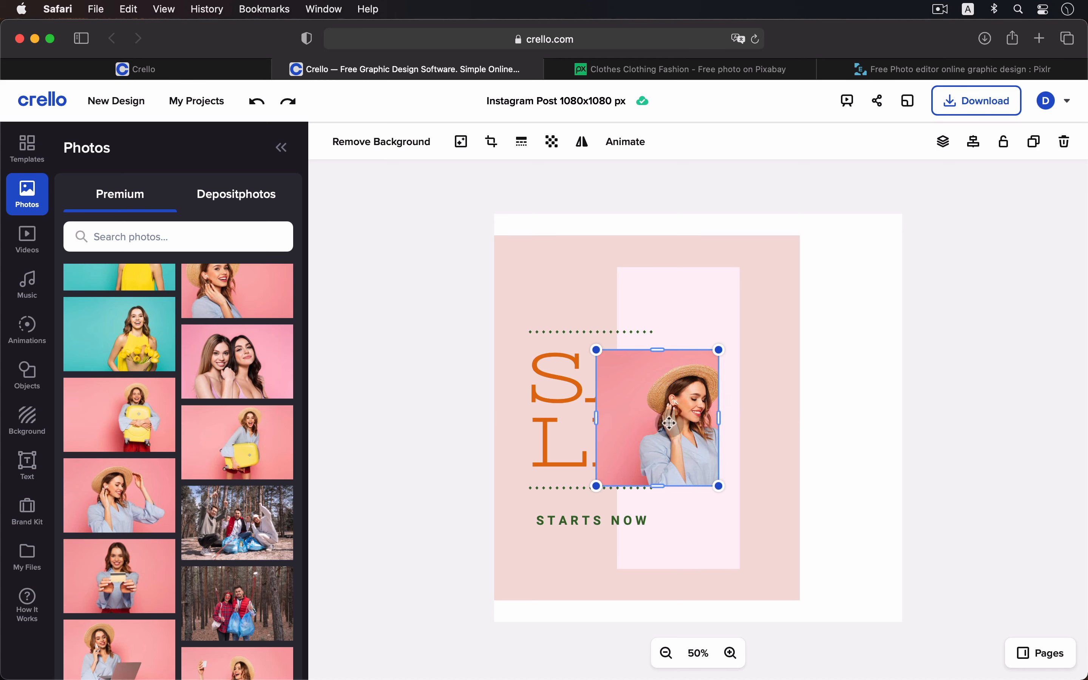
left_click_drag(596, 421, 652, 421)
left_click_drag(720, 350, 803, 221)
left_click_drag(783, 487, 884, 607)
left_click_drag(787, 330, 847, 323)
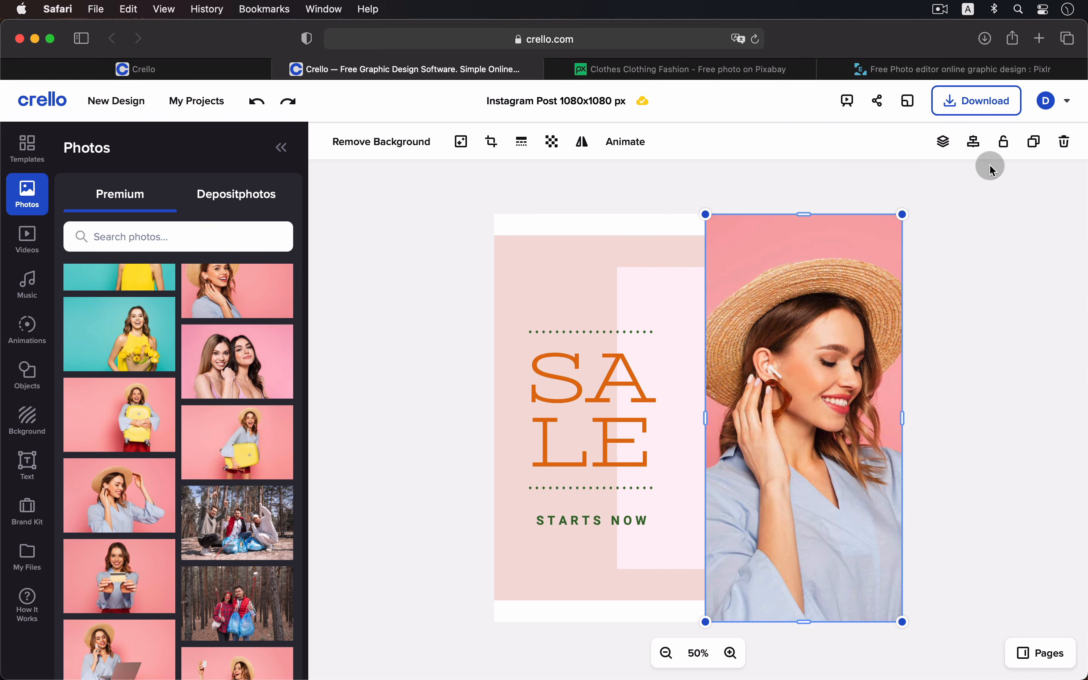
Send the woman's photo to the back, behind the SALE template's pink rectangles
left_click(955, 151)
left_click(936, 267)
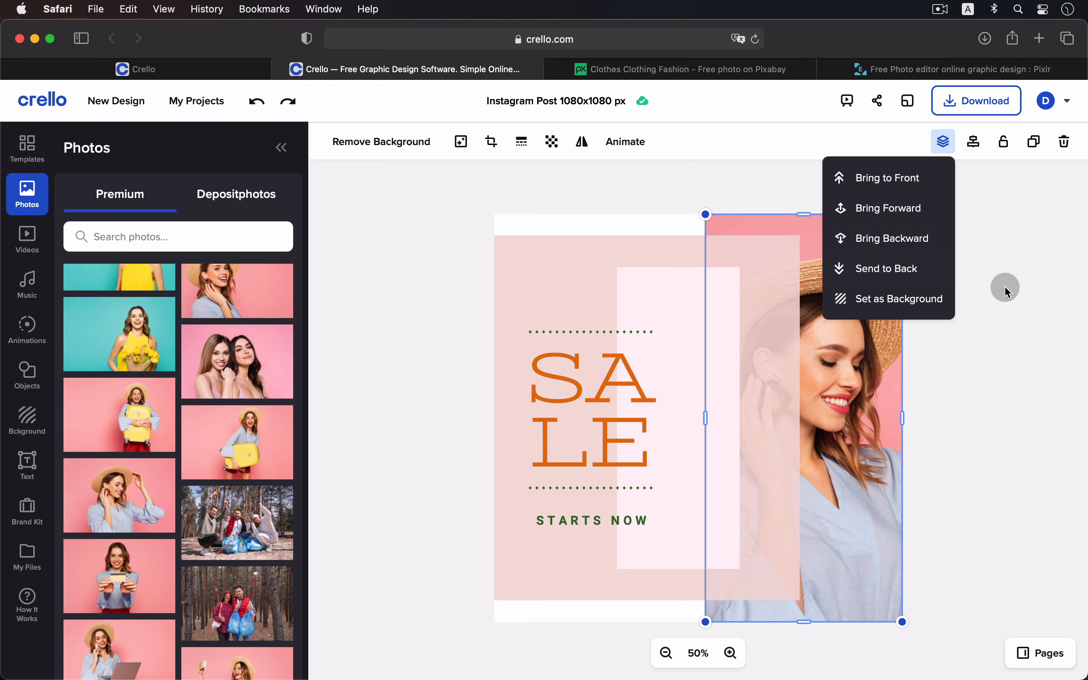
left_click(1006, 291)
Shift the woman's image slightly to the right inside its crop frame, and enlarge the photo a little
double_click(860, 295)
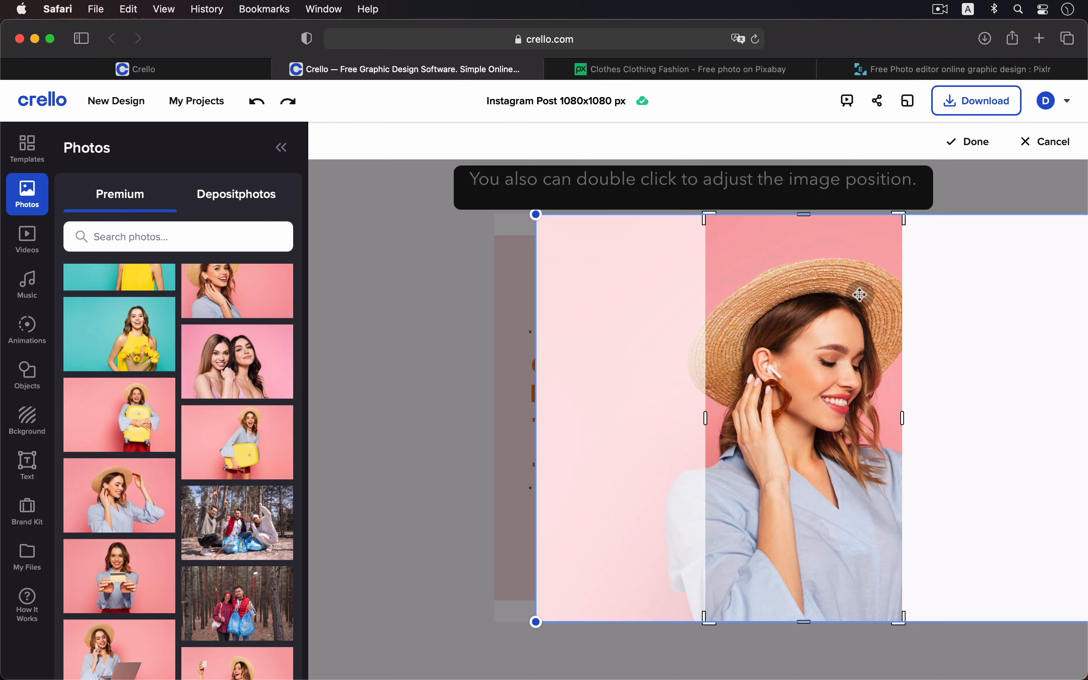
left_click_drag(646, 330, 661, 326)
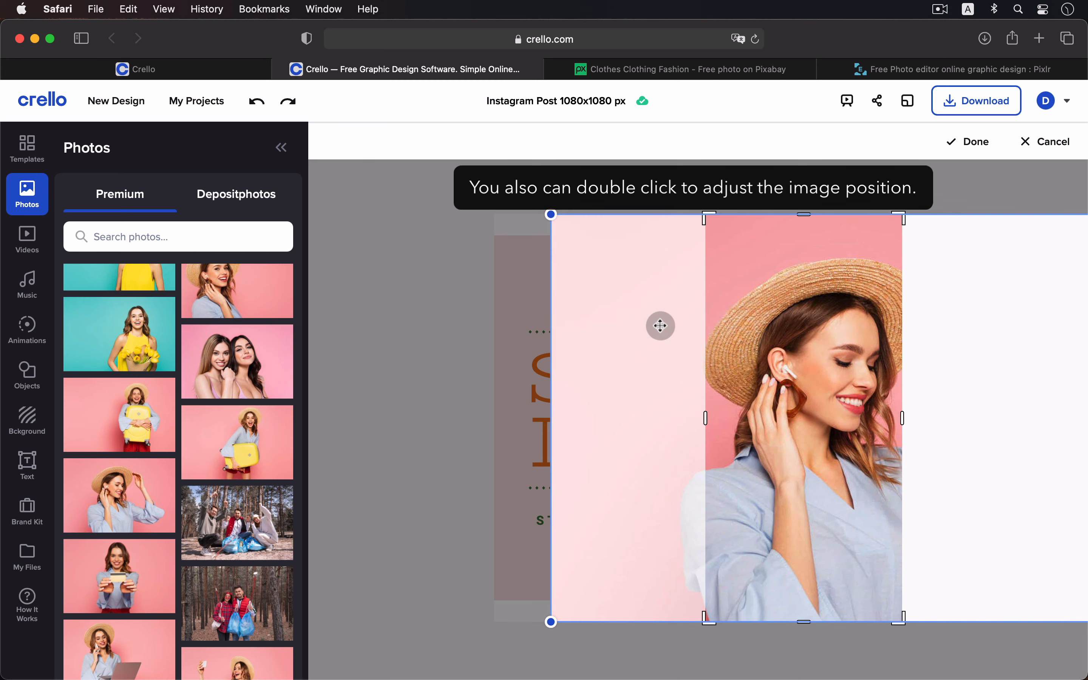
left_click(981, 141)
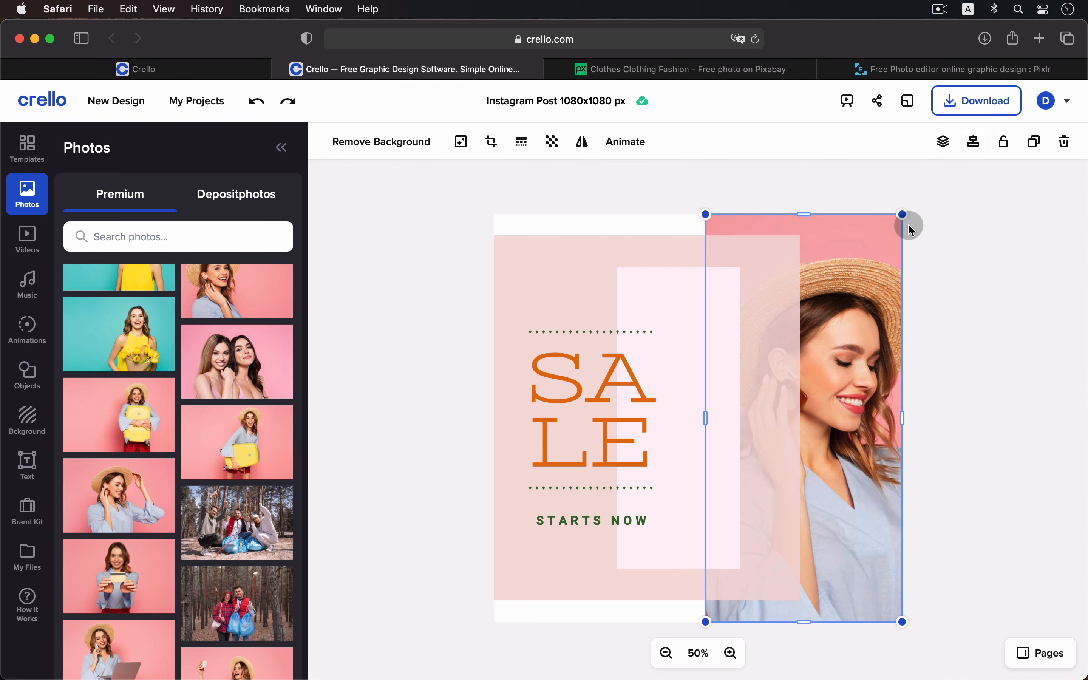
left_click_drag(904, 213, 910, 201)
left_click(995, 260)
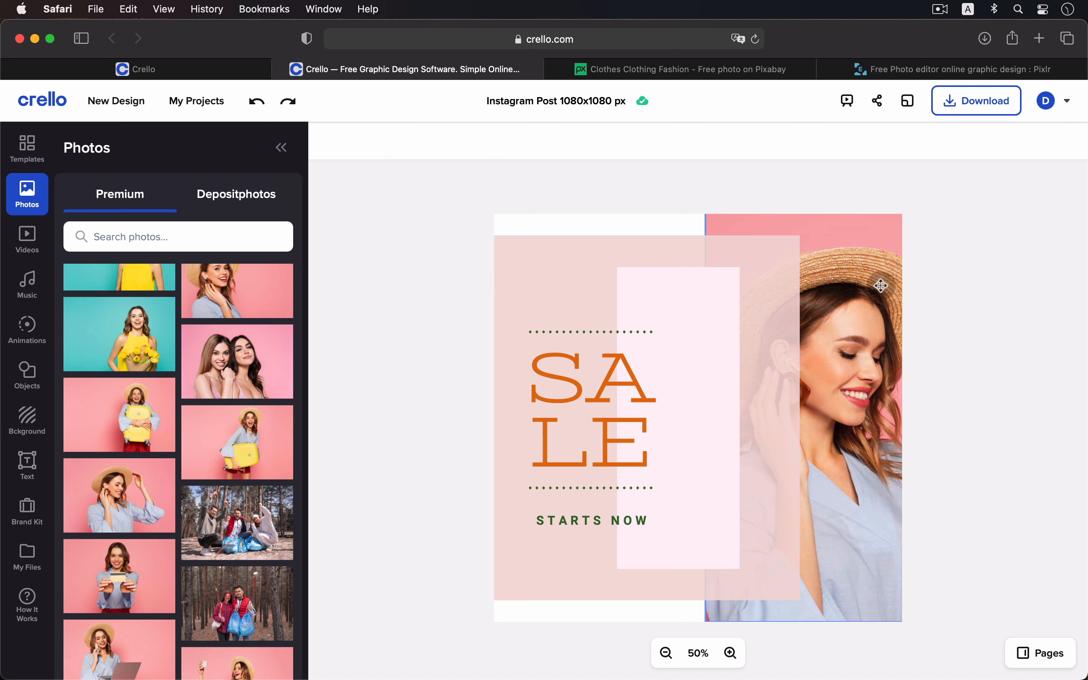
Narrow the large pink rectangle so its right side meets the left edge of the woman's photo
left_click(734, 315)
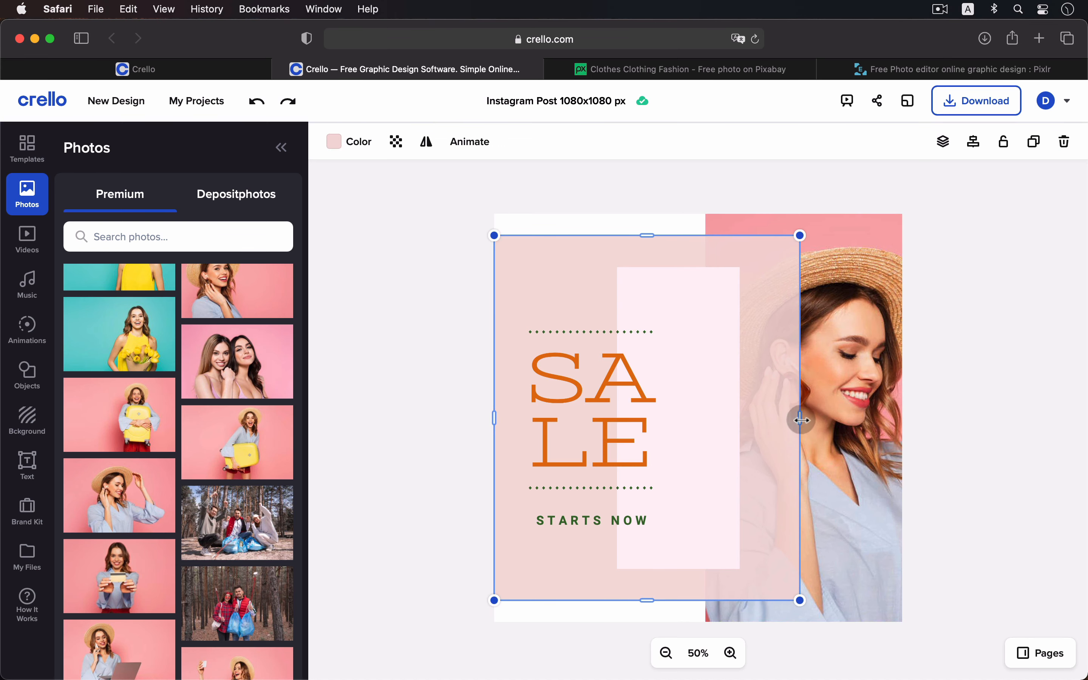
left_click_drag(801, 420, 710, 418)
left_click(421, 355)
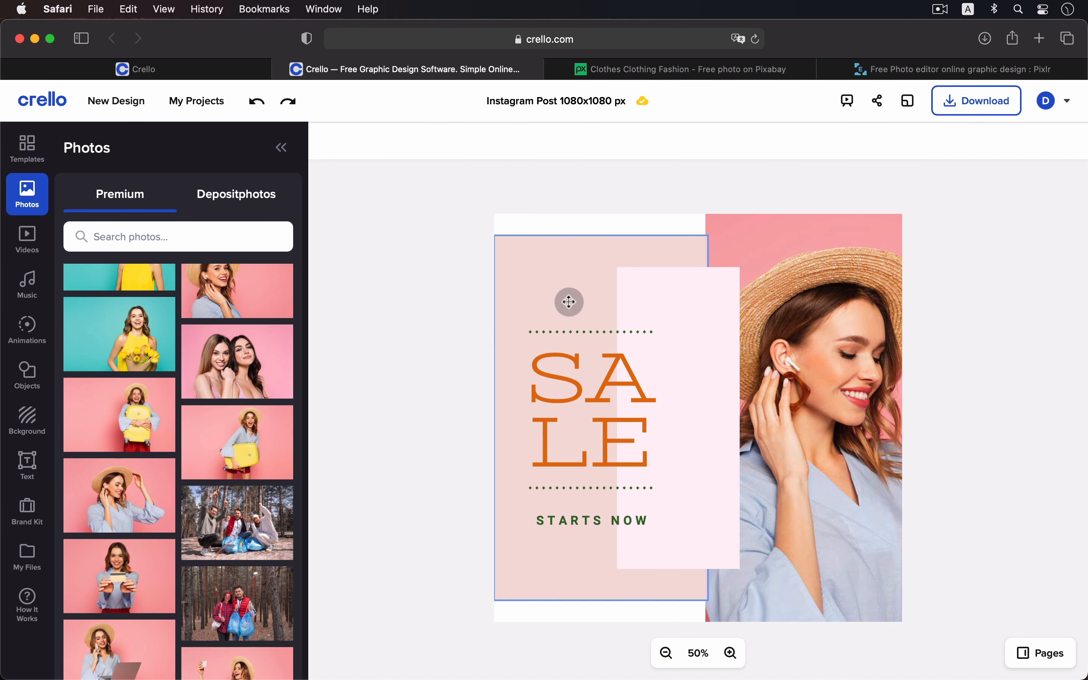
Set the transparency of the light pink rectangle overlapping the photo to 78
left_click(714, 357)
left_click(394, 142)
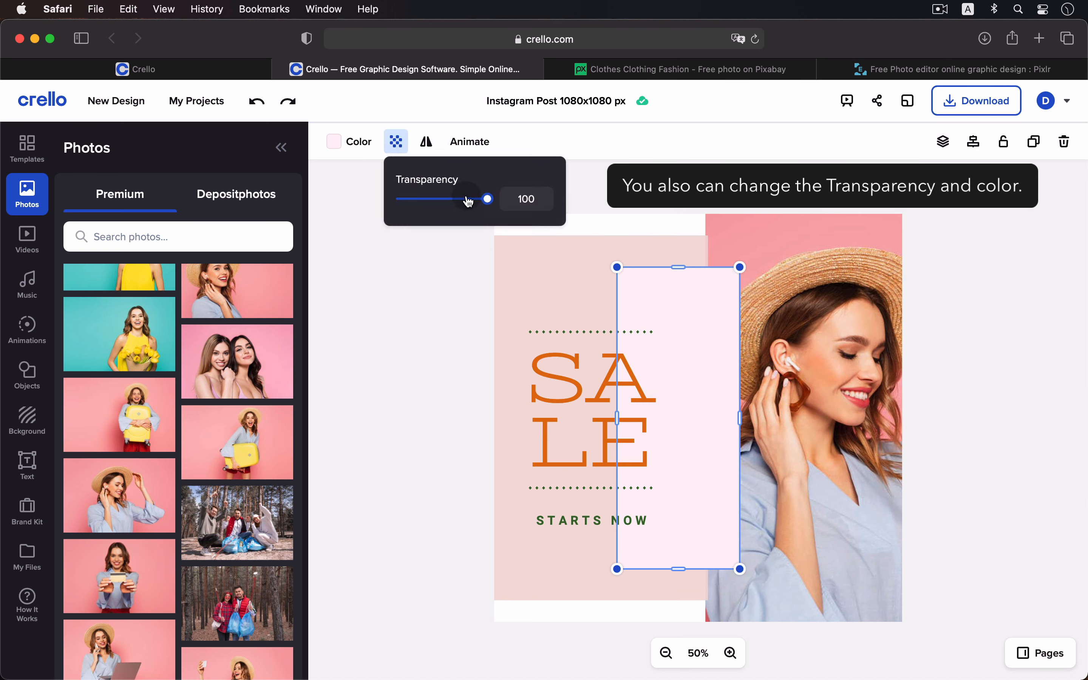
left_click_drag(485, 202, 469, 199)
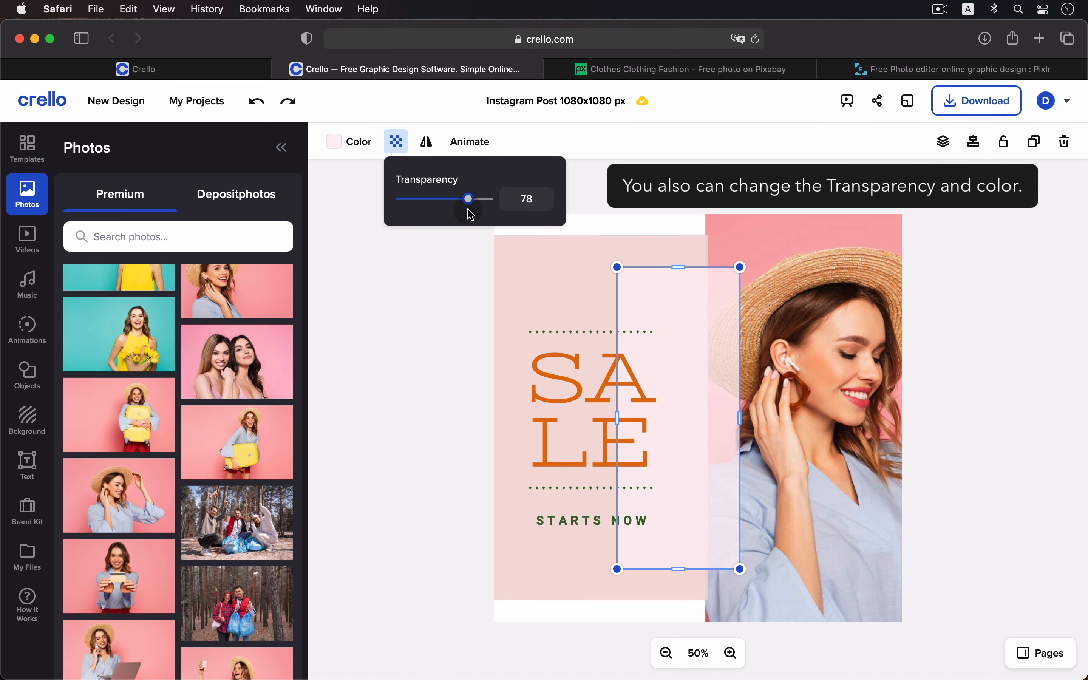
left_click(450, 270)
Recolor the large rectangle behind the SALE text to pink #FFAAB8 with reduced fill opacity
left_click(525, 253)
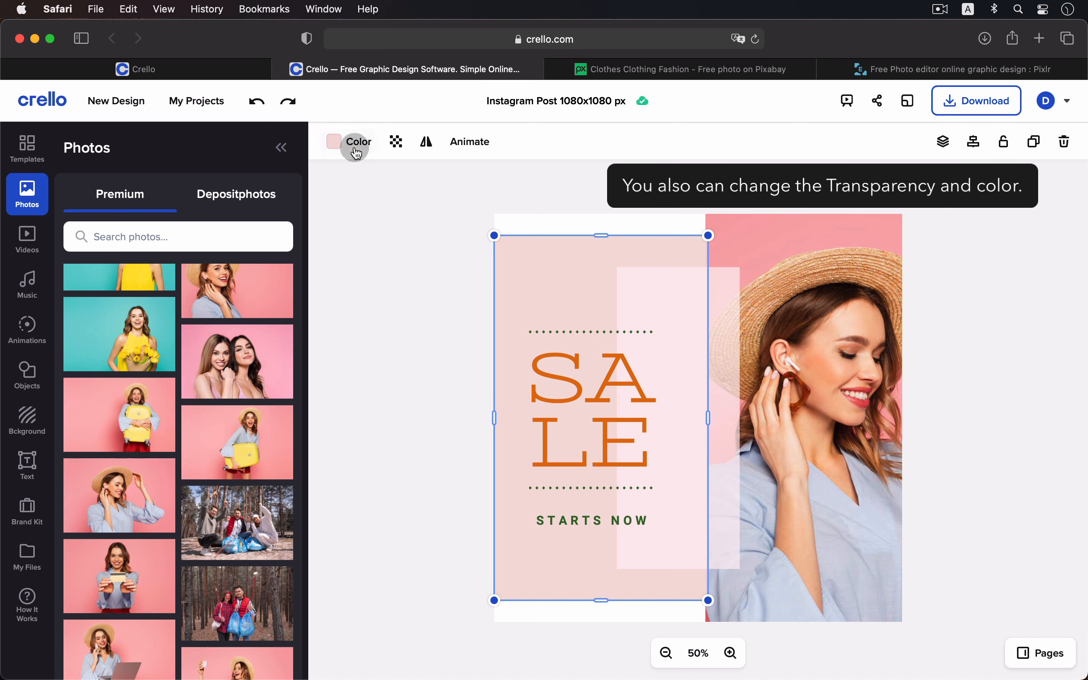
left_click(339, 145)
left_click(213, 467)
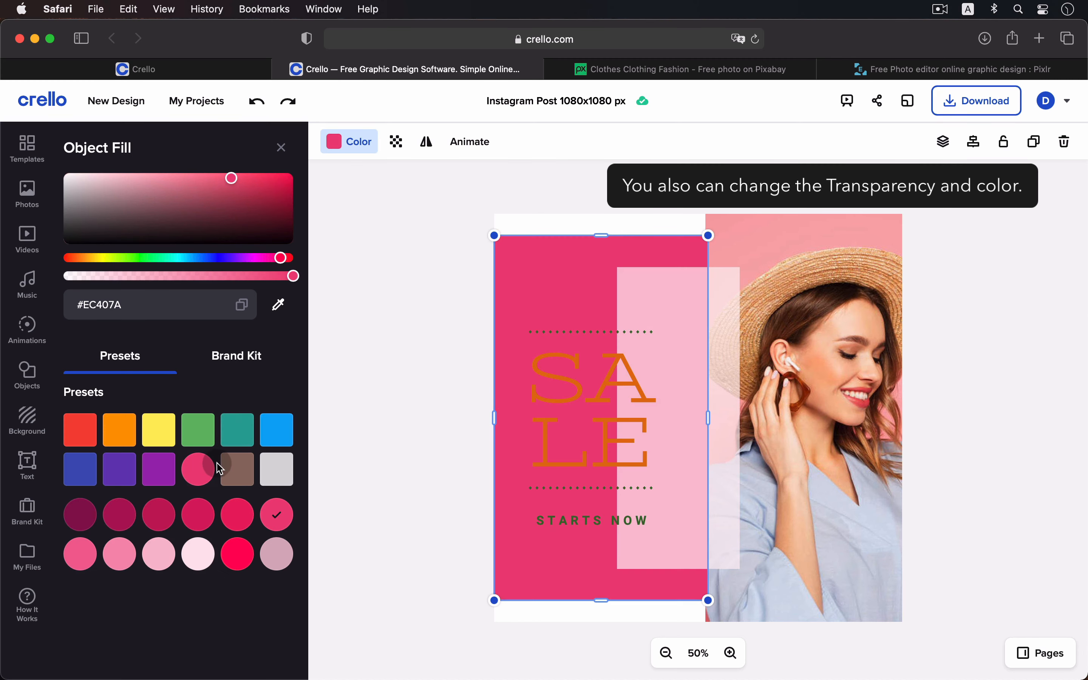
left_click_drag(294, 276, 237, 276)
left_click_drag(232, 178, 141, 175)
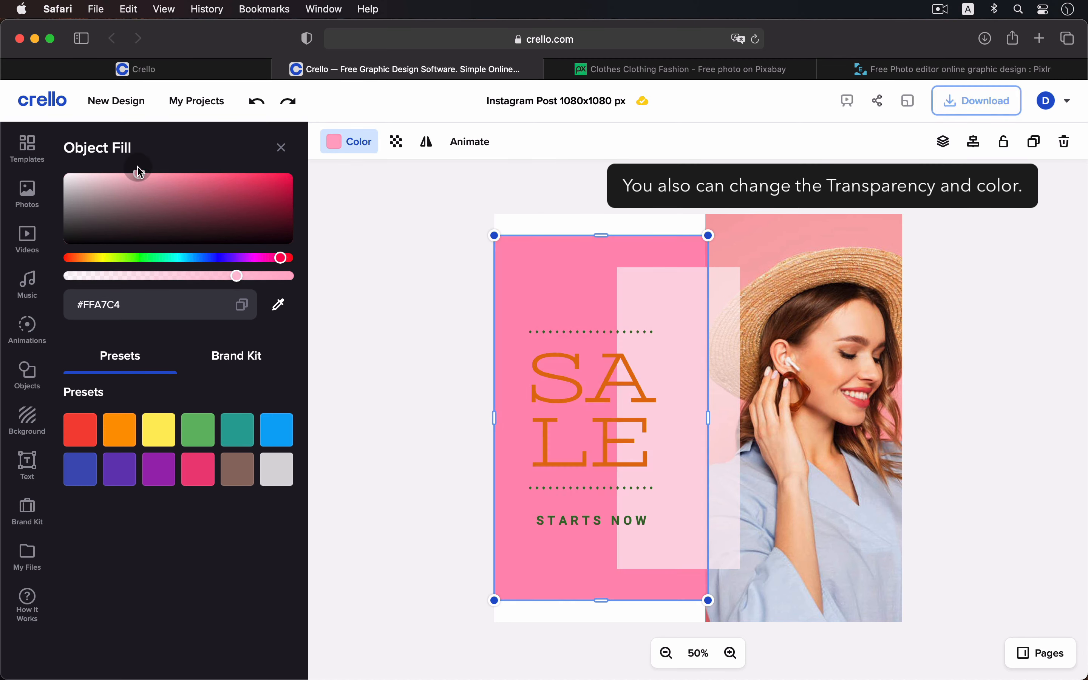
left_click_drag(289, 260, 299, 262)
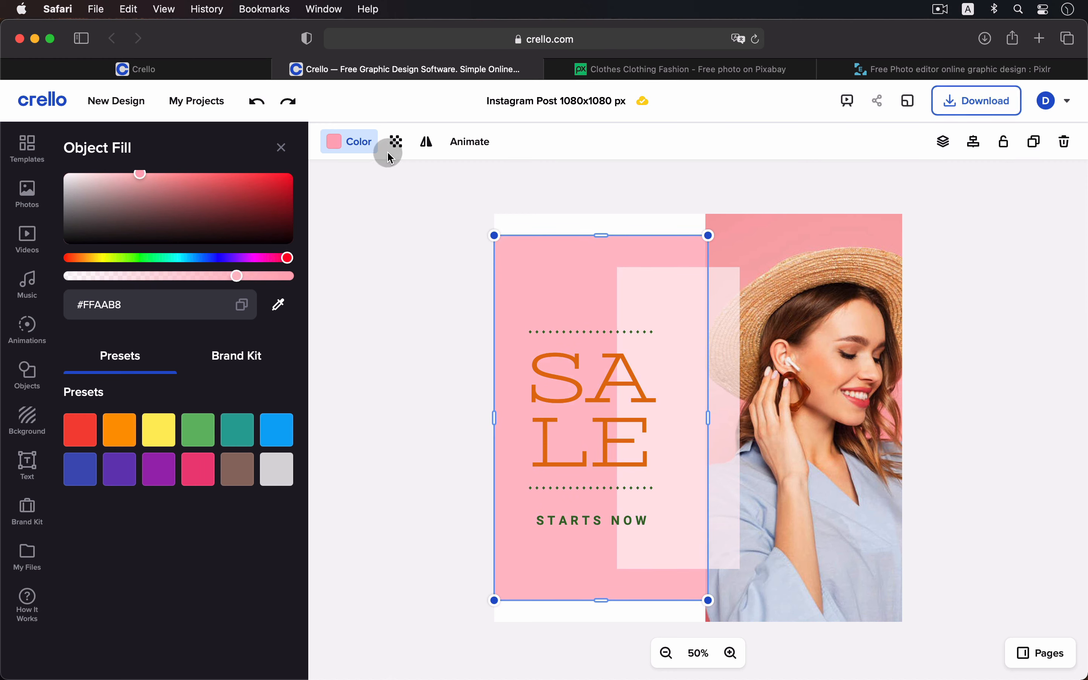
Set the transparency of the large pink rectangle behind the SALE text to 83
left_click(396, 142)
left_click_drag(480, 206, 476, 207)
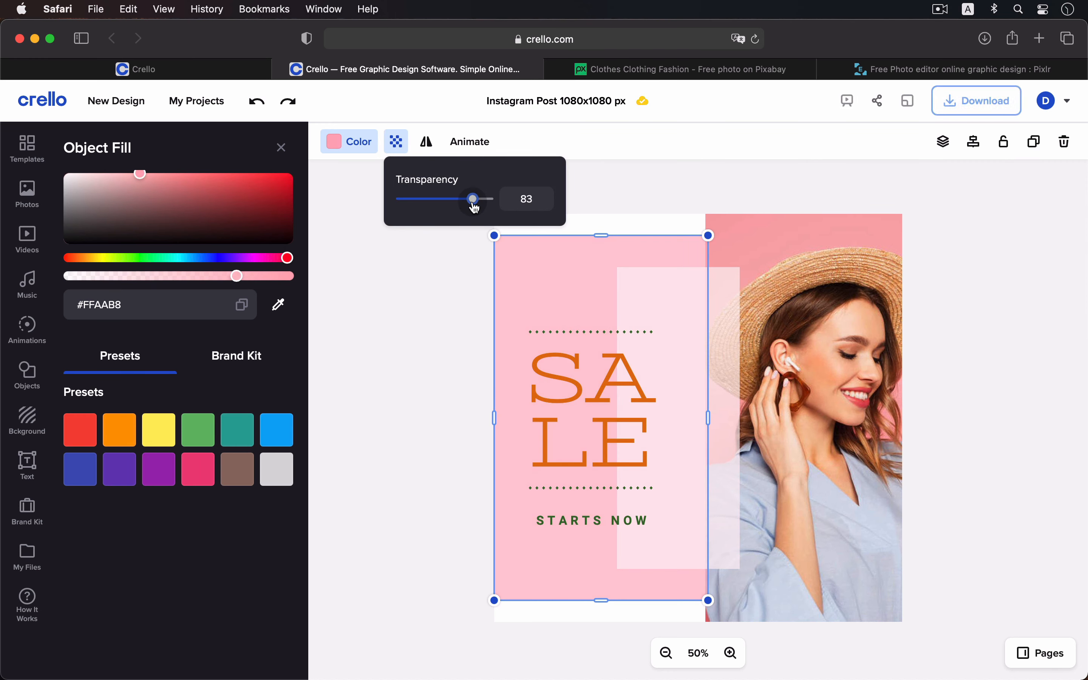
left_click(475, 291)
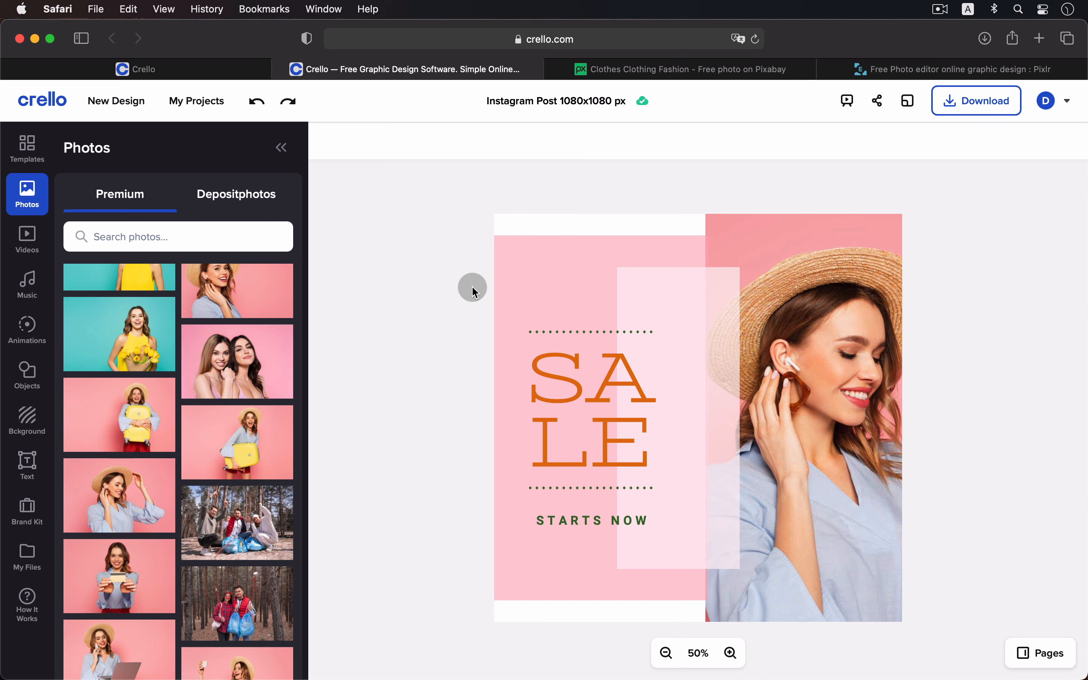
Apply the white background photo with pink and peach brush strokes to the design
left_click(24, 424)
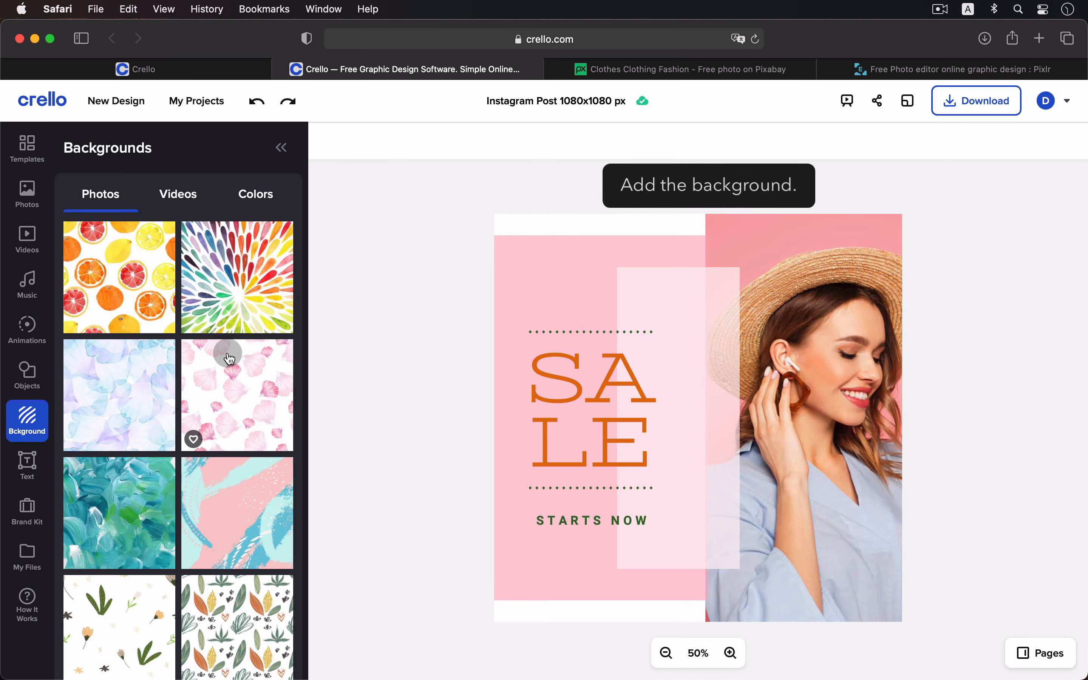
scroll(225, 355, "down", 8)
scroll(275, 569, "down", 10)
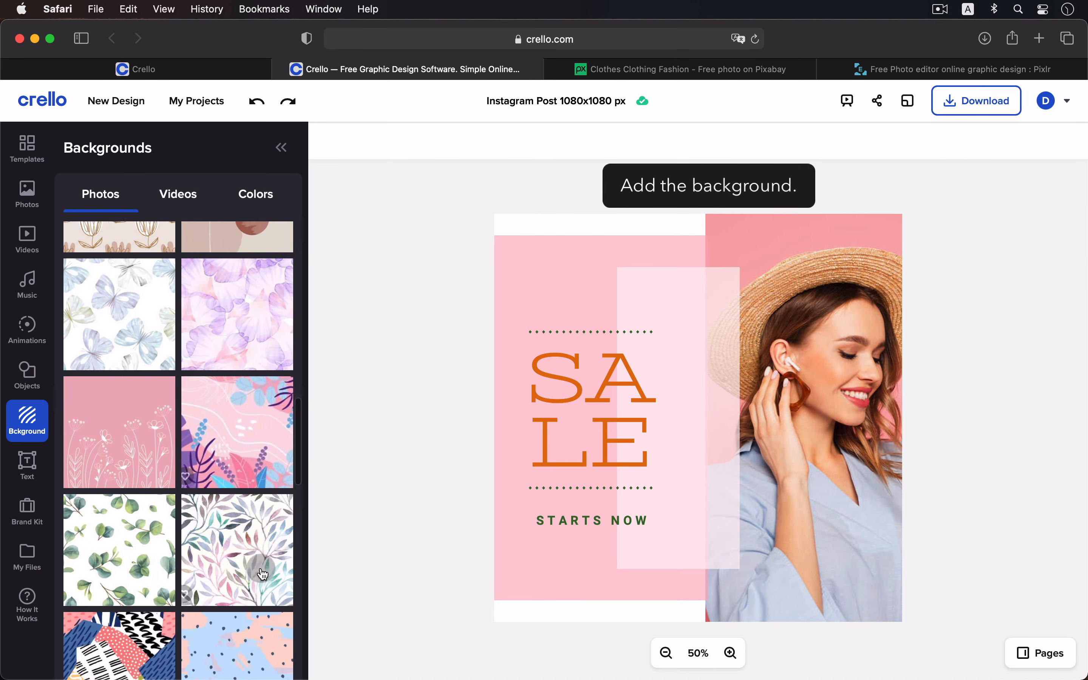
scroll(259, 576, "down", 4)
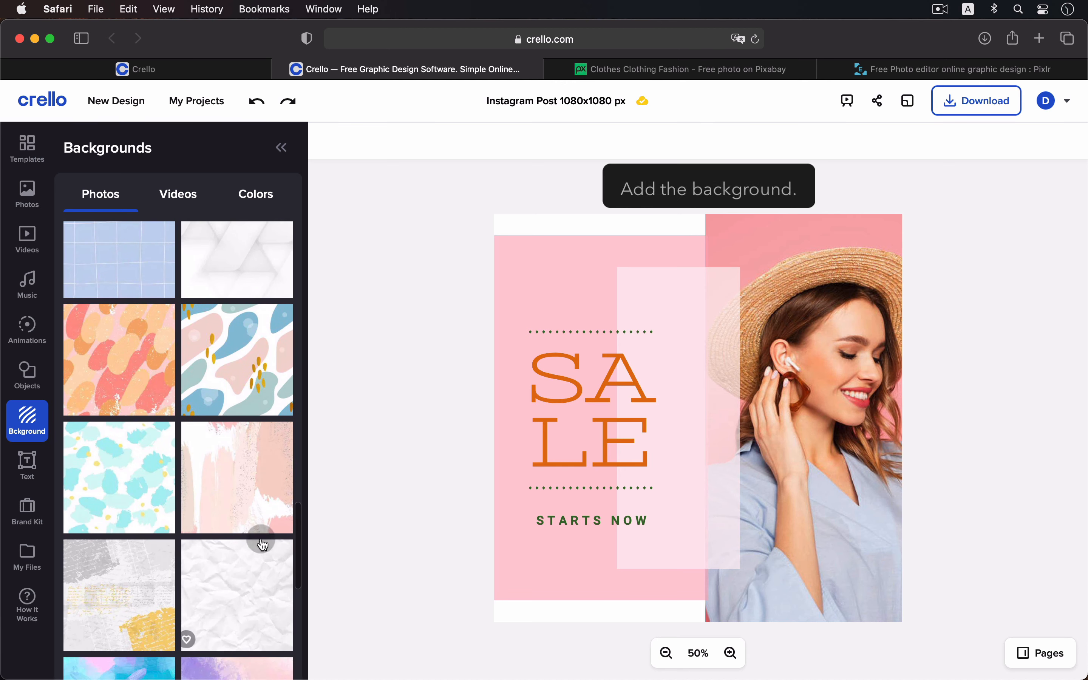
left_click(243, 463)
left_click(421, 252)
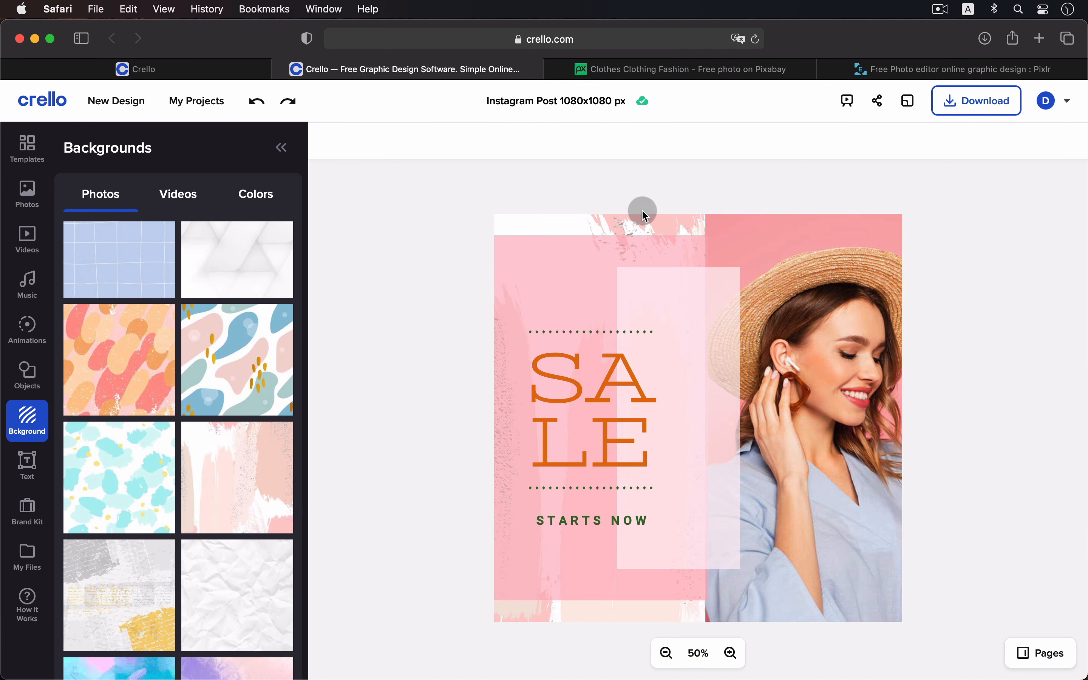
Put the word SALE on a single line within its text box at font size 103
left_click(609, 427)
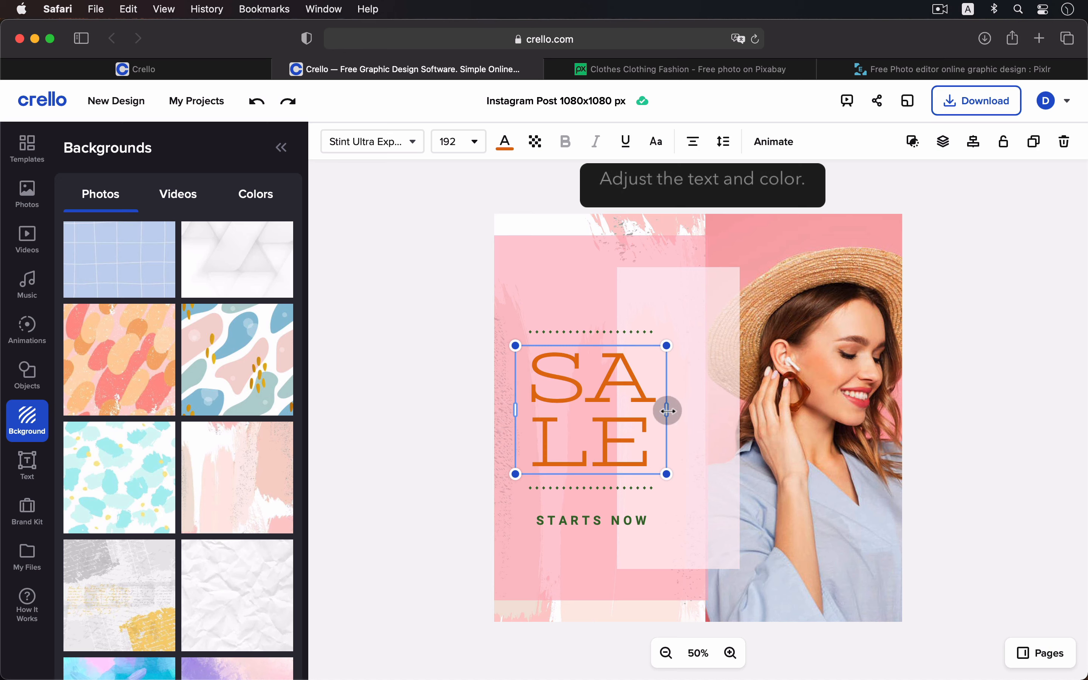
left_click_drag(668, 411, 656, 384)
key("BackSpace")
left_click(448, 365)
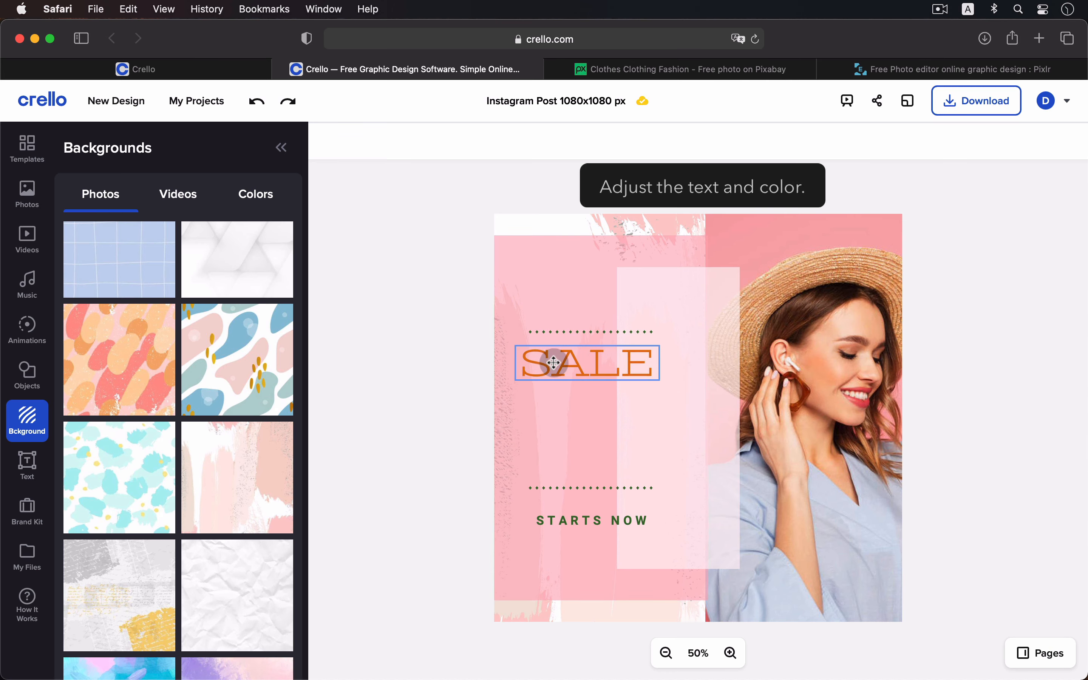
Nudge the SALE text up to just below the upper dotted line and recolor it with the preset pink
left_click(632, 369)
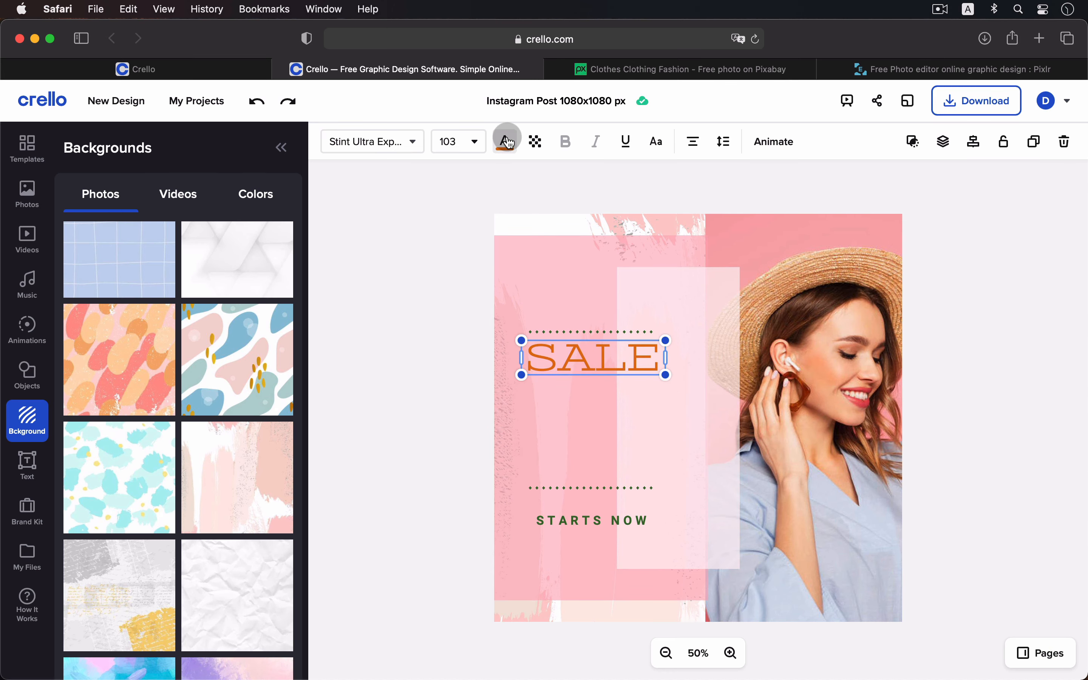
left_click(505, 140)
left_click(198, 469)
left_click(416, 381)
Recolor both dotted lines with a lighter shade of the preset pink
left_click(574, 332)
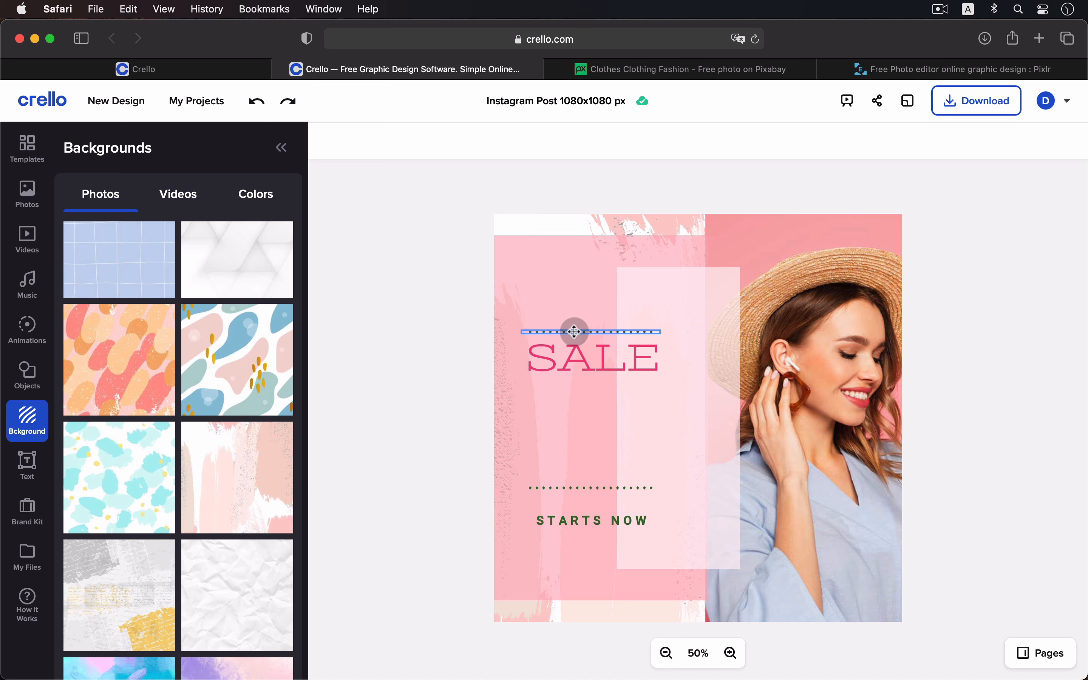
left_click(352, 144)
left_click(208, 474)
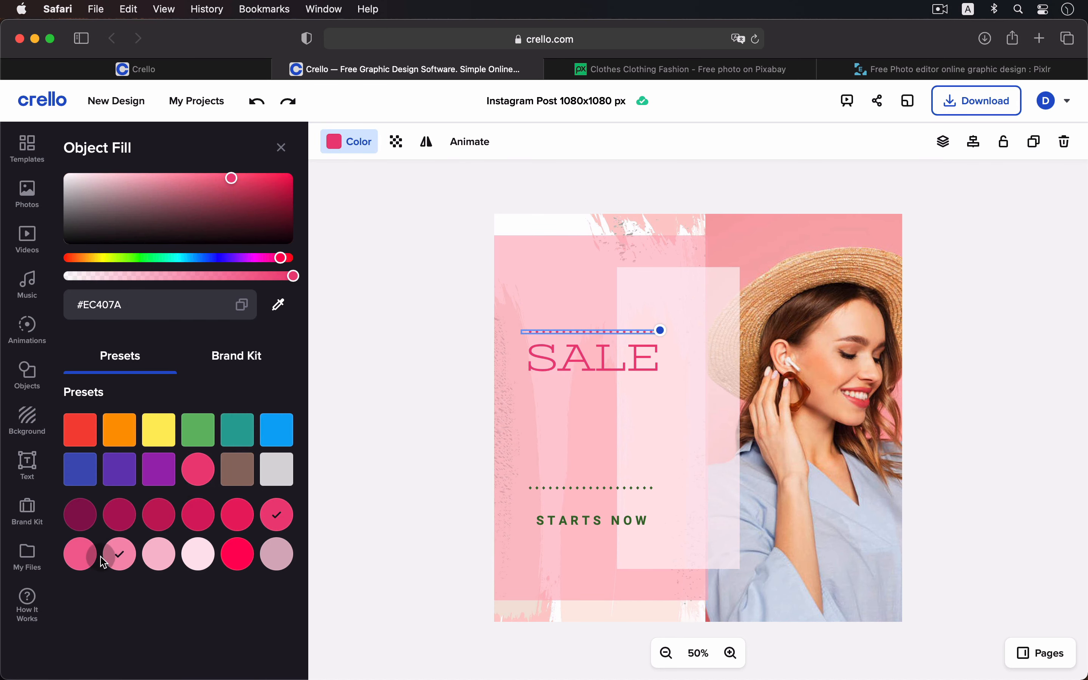
left_click(114, 555)
left_click(537, 488)
left_click(352, 142)
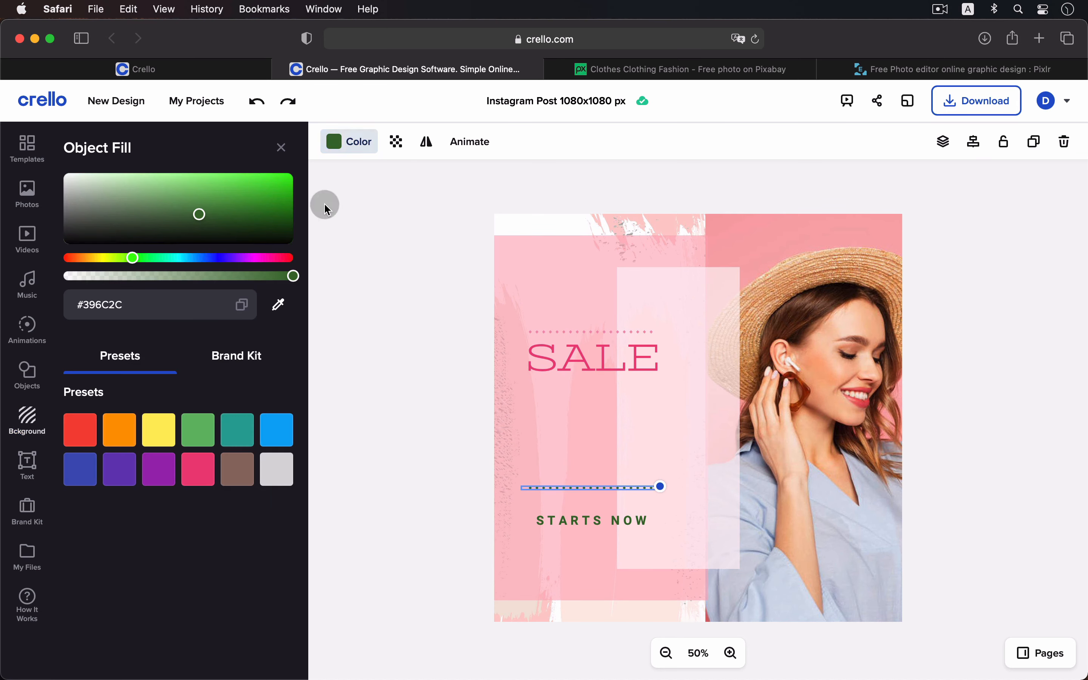
left_click(208, 468)
left_click(114, 554)
Recolor the STARTS NOW text light pink and move it up close beneath the lower dotted line
left_click(594, 521)
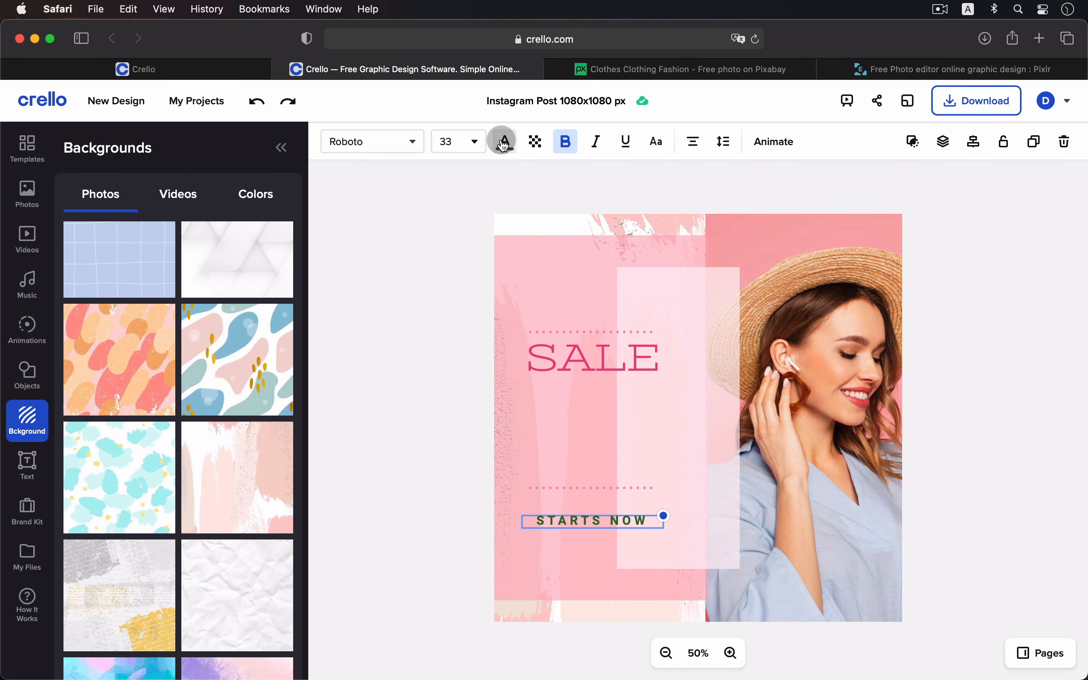
left_click(505, 142)
left_click(209, 465)
left_click(393, 484)
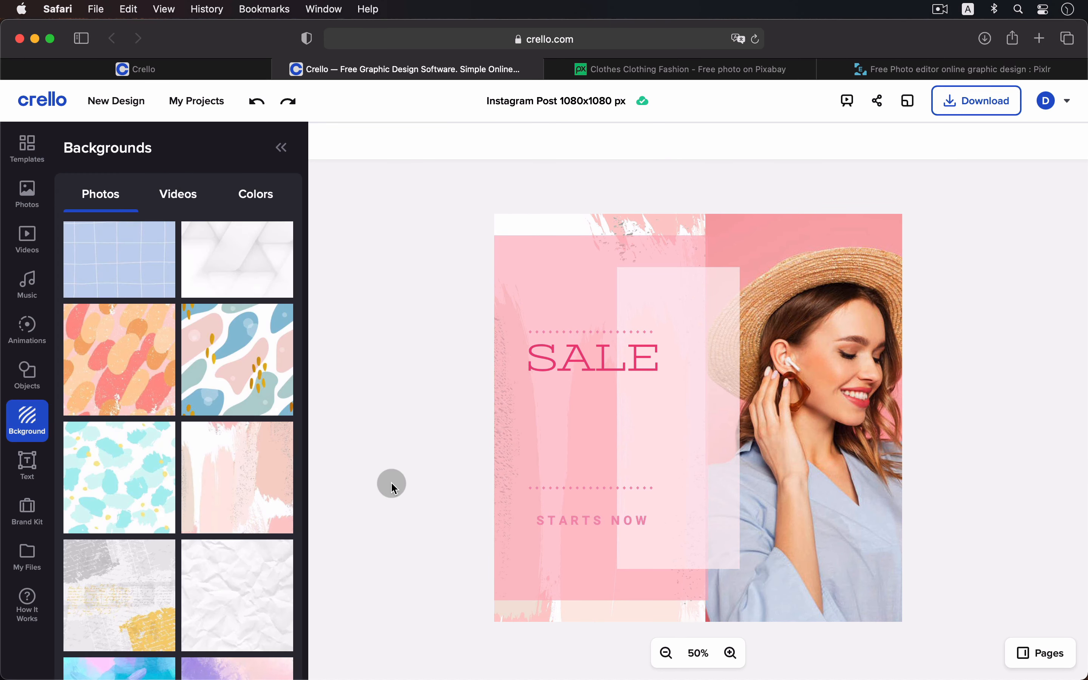
left_click_drag(581, 522, 577, 504)
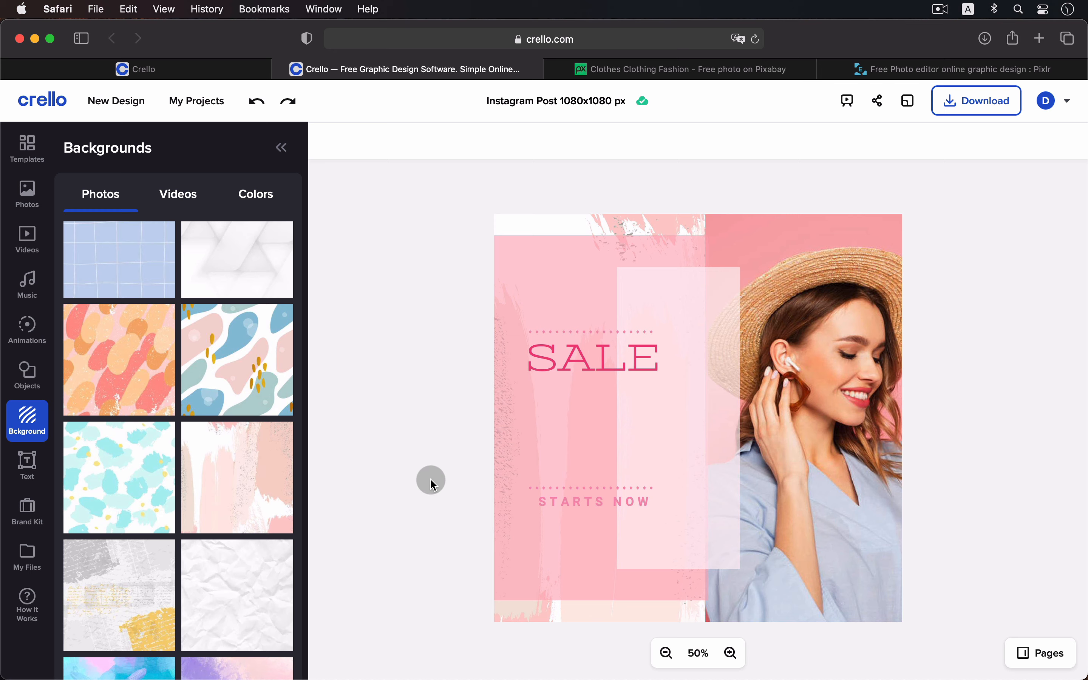
Add a new text box to the design reading 30%
left_click(40, 466)
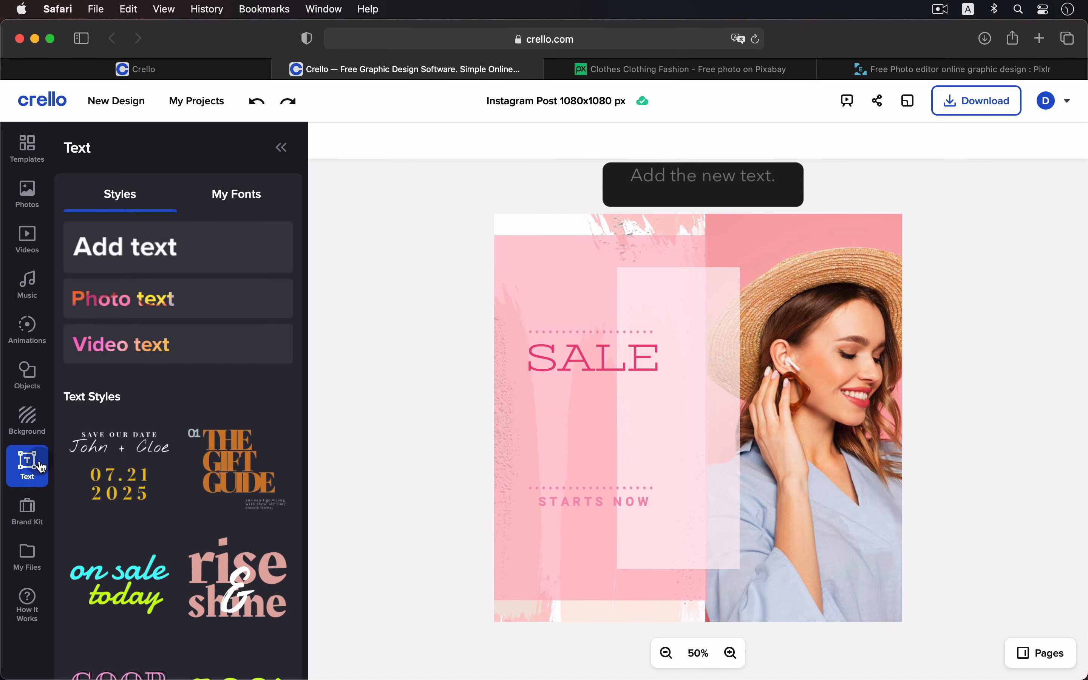
left_click(160, 244)
left_click(225, 250)
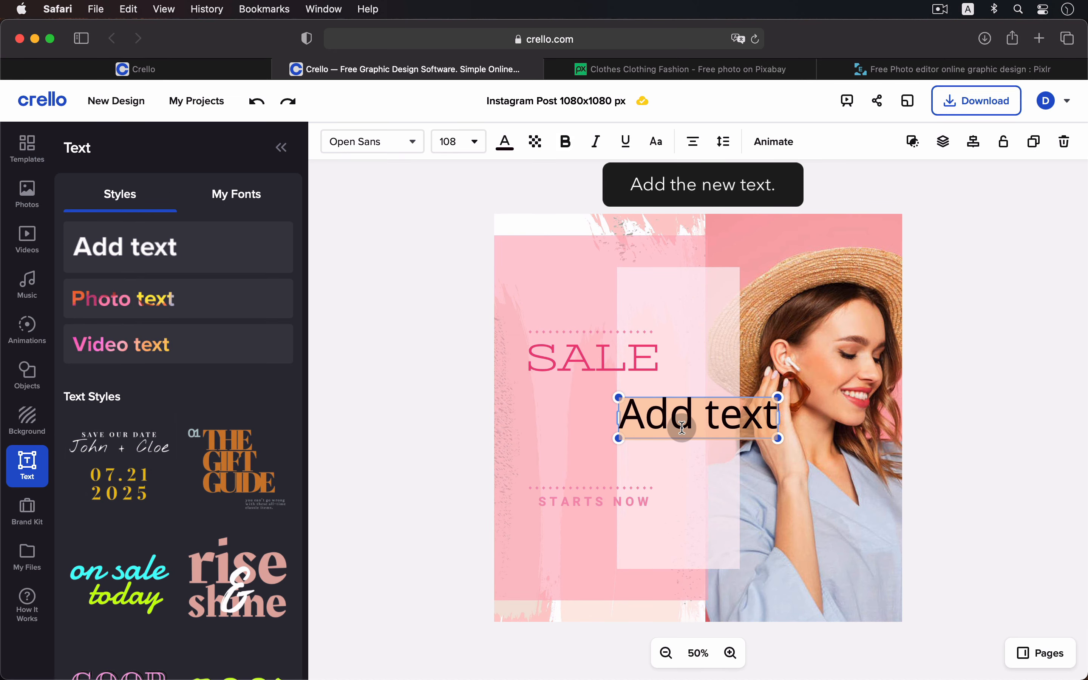
type("30")
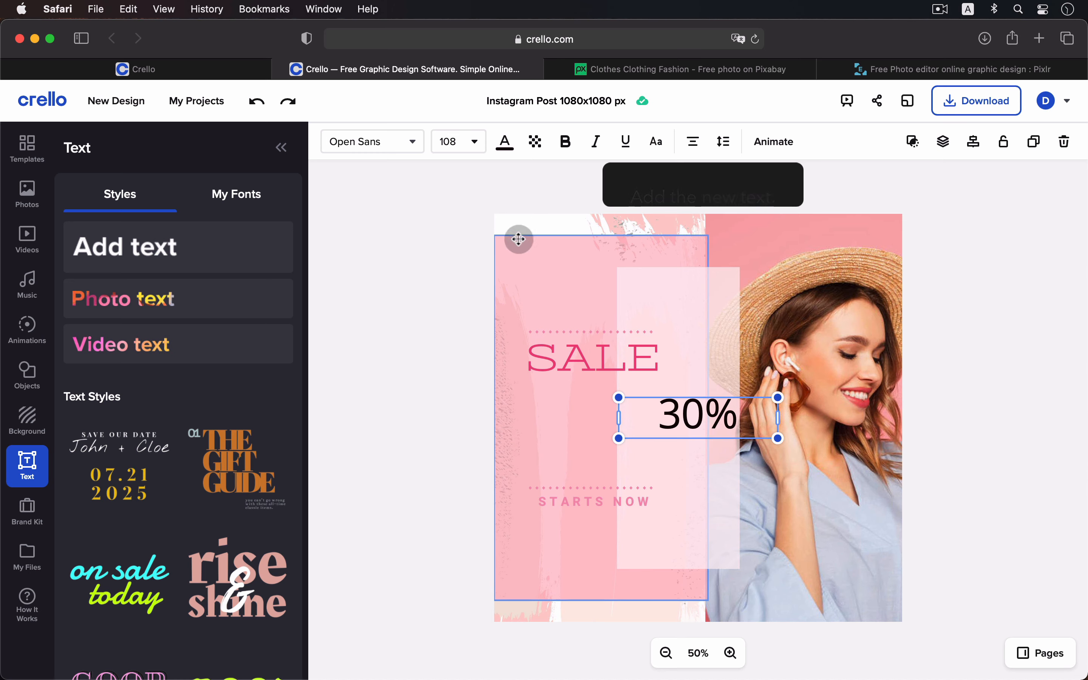
Make the 30% text bold and recolor it to bright pink #FF0056
left_click(566, 141)
left_click(504, 142)
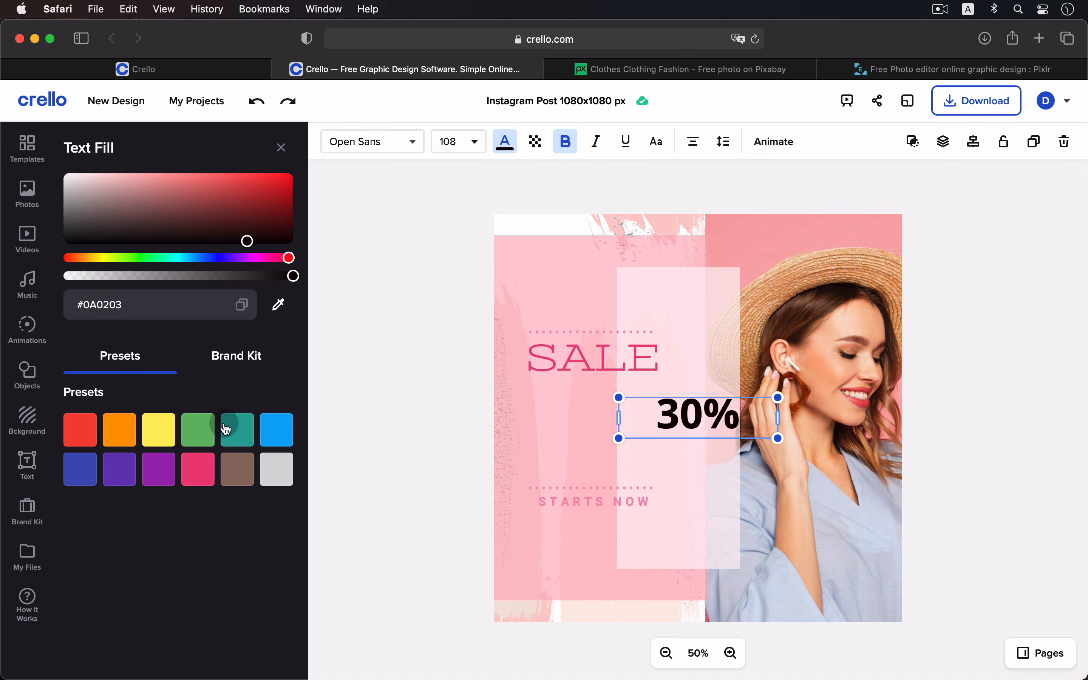
left_click(198, 469)
left_click(237, 554)
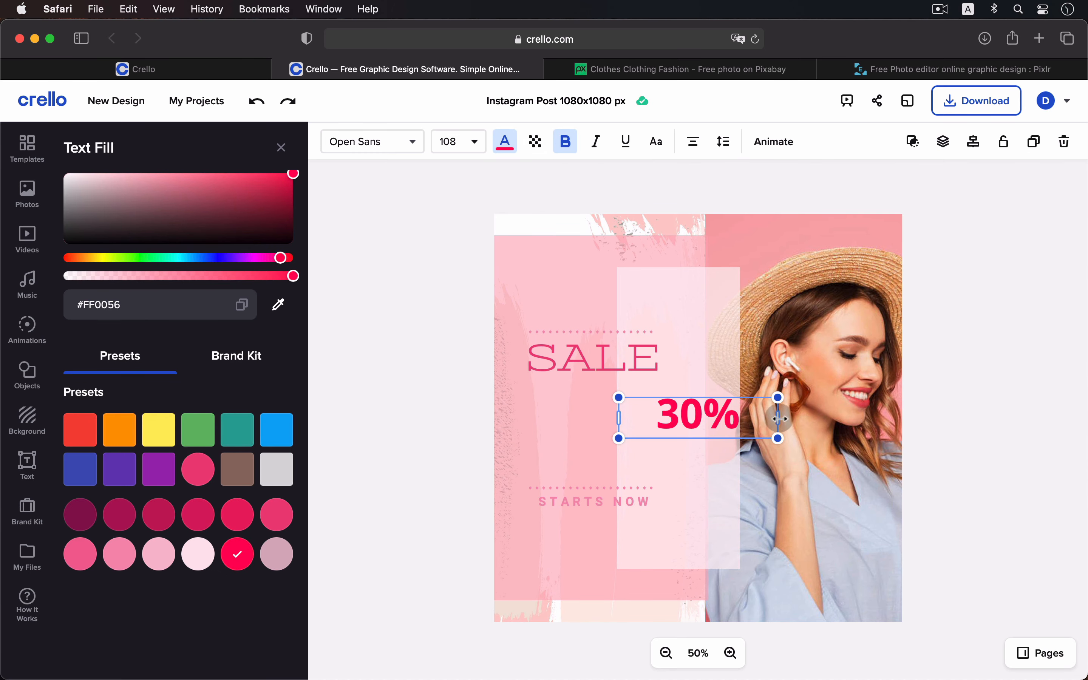
Tighten the 30% text box, enlarge it to font size 179 and center it directly below SALE
left_click_drag(779, 418, 717, 418)
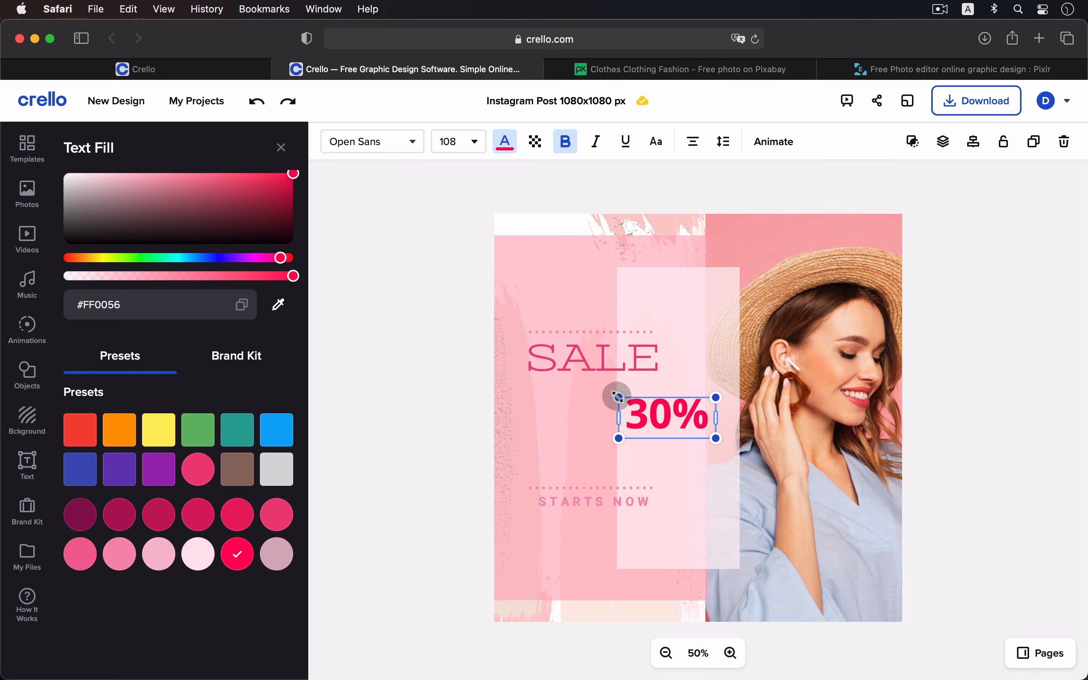
left_click_drag(619, 397, 547, 369)
left_click(442, 414)
left_click_drag(623, 406, 593, 414)
left_click_drag(685, 447, 672, 442)
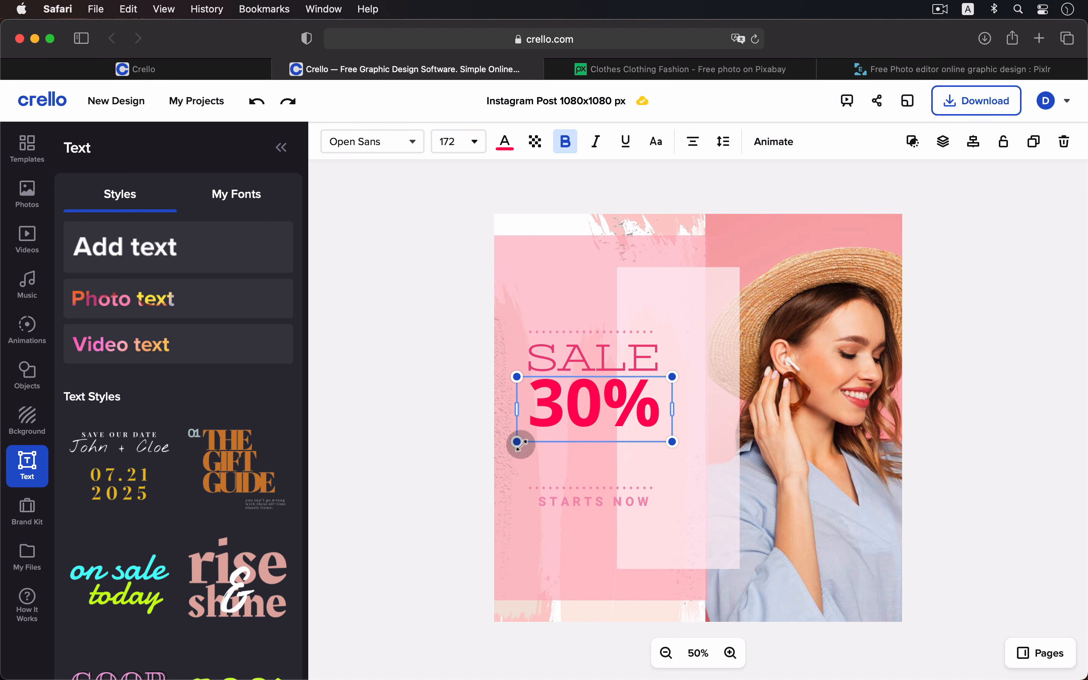
left_click_drag(518, 446, 512, 448)
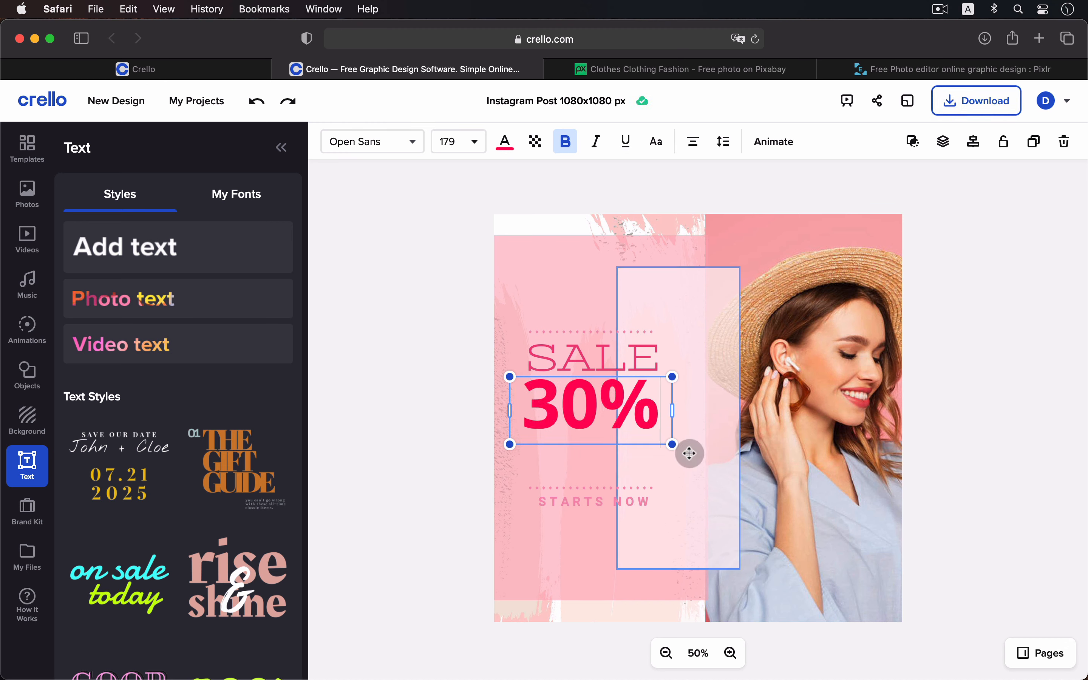
left_click(387, 445)
left_click_drag(582, 408, 586, 408)
left_click(426, 456)
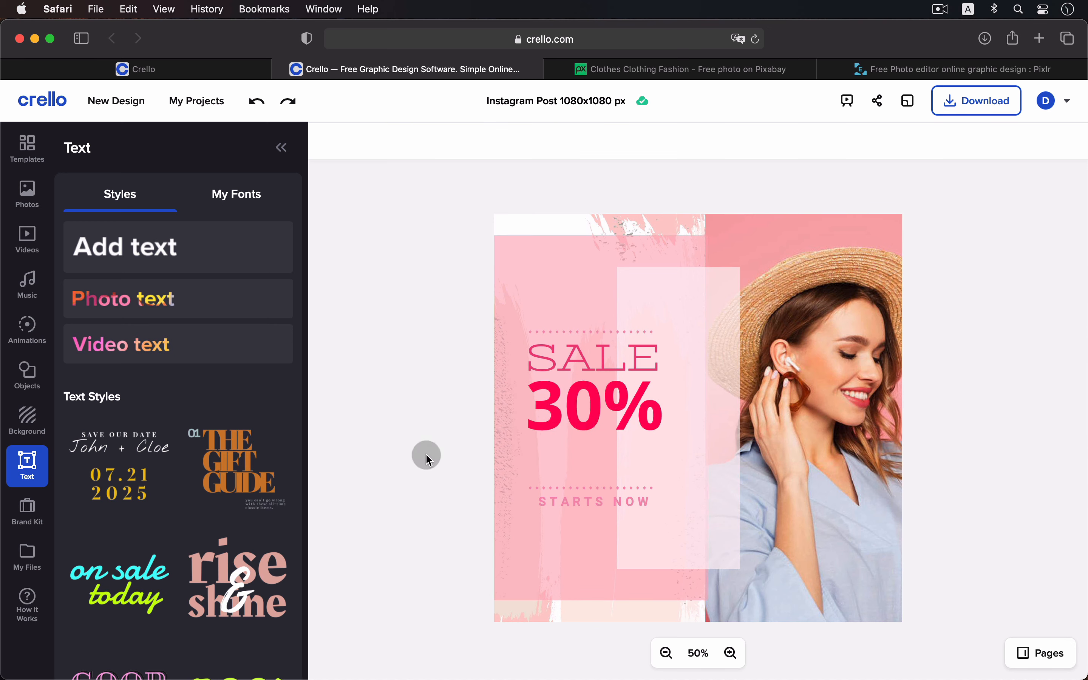
Move the lower dotted line and the STARTS NOW text up directly beneath 30%
left_click_drag(605, 490, 600, 441)
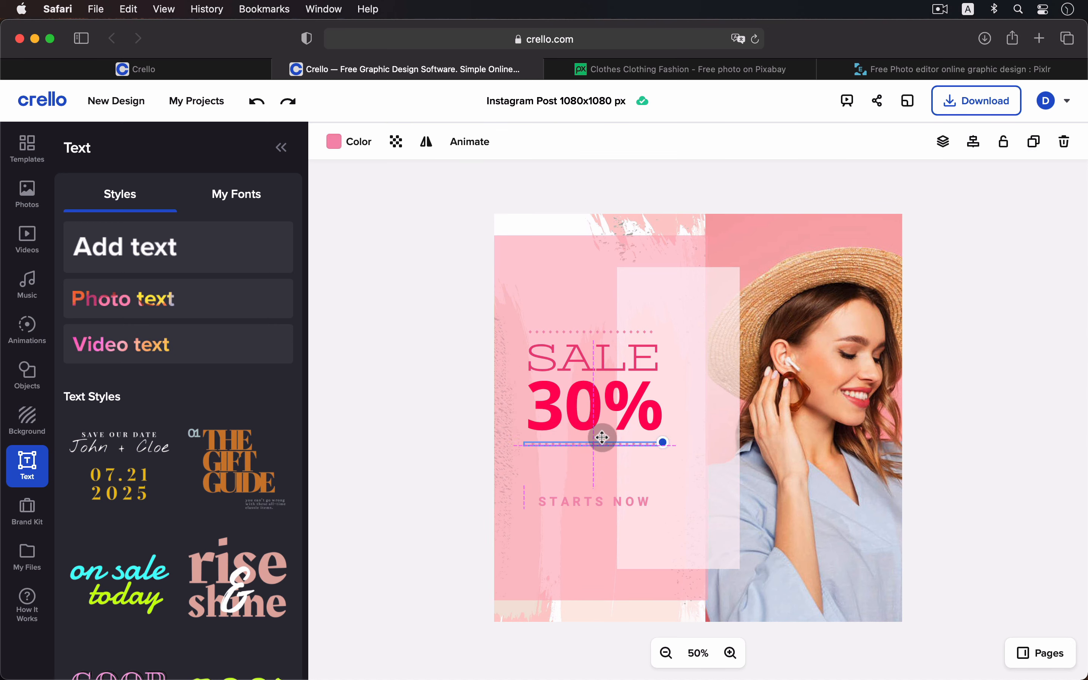
left_click_drag(610, 507, 606, 463)
left_click(409, 472)
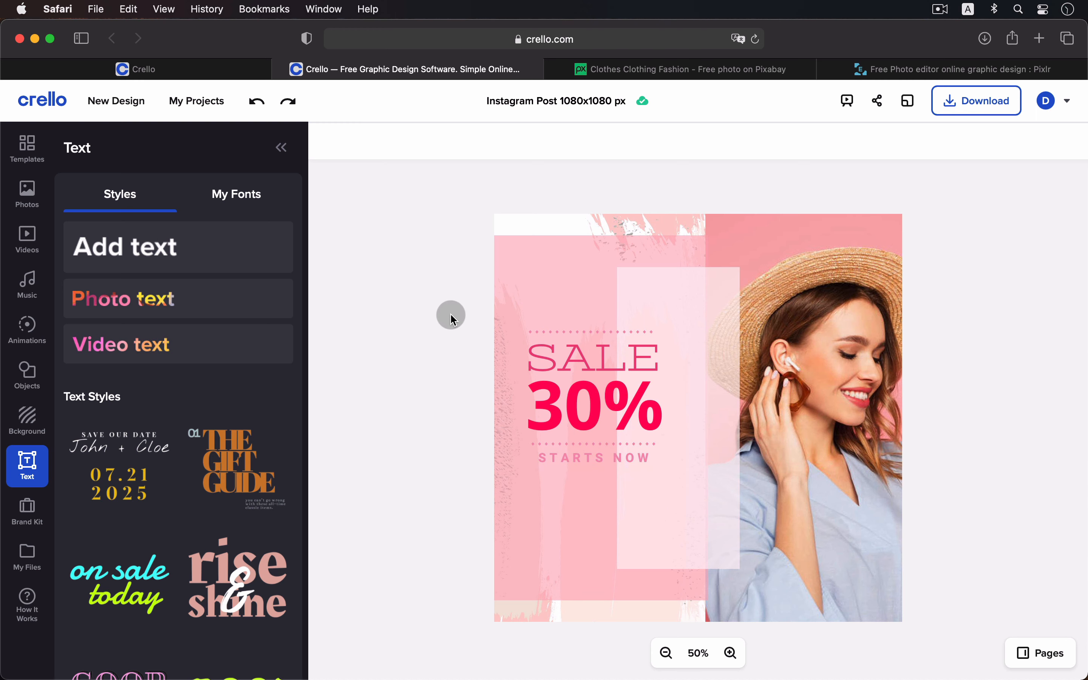
Select only the three texts and both dotted lines together, enlarge them as one block and move the block upward
left_click_drag(450, 310, 703, 521)
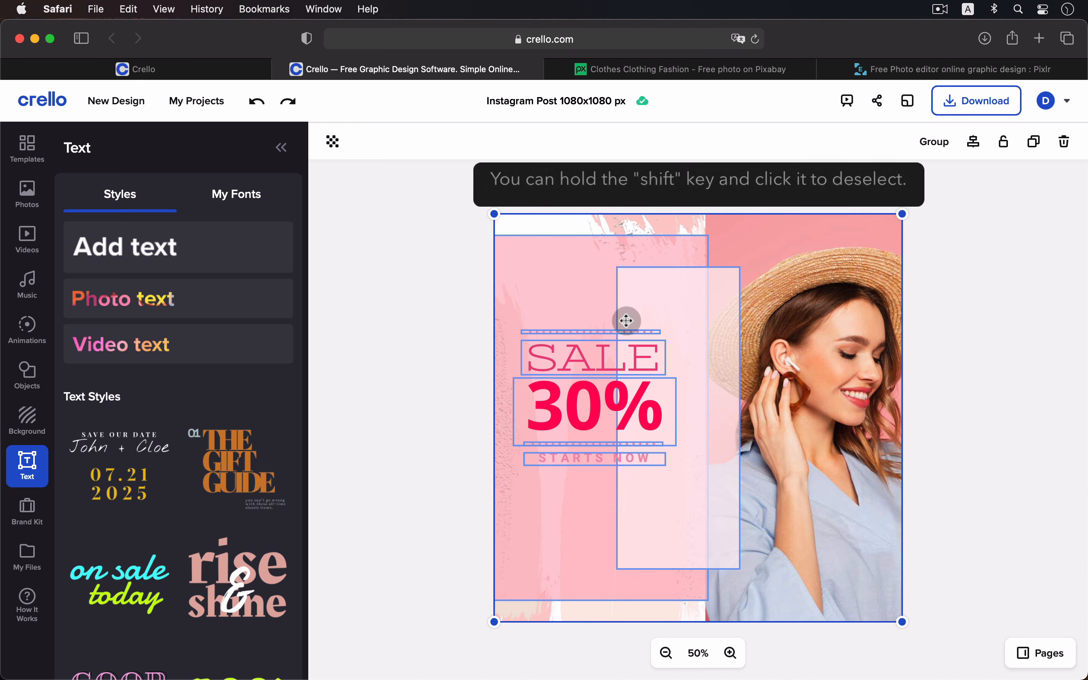
left_click(596, 227, "shift")
left_click(573, 267, "shift")
left_click(710, 467, "shift")
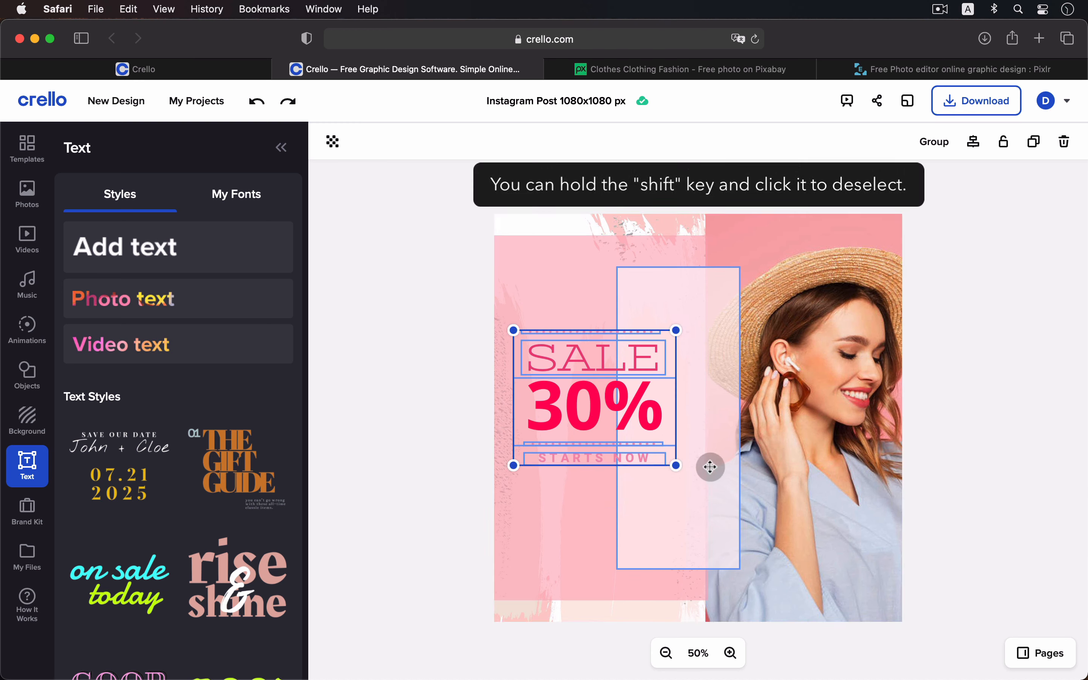
left_click_drag(681, 327, 703, 288)
left_click(256, 101)
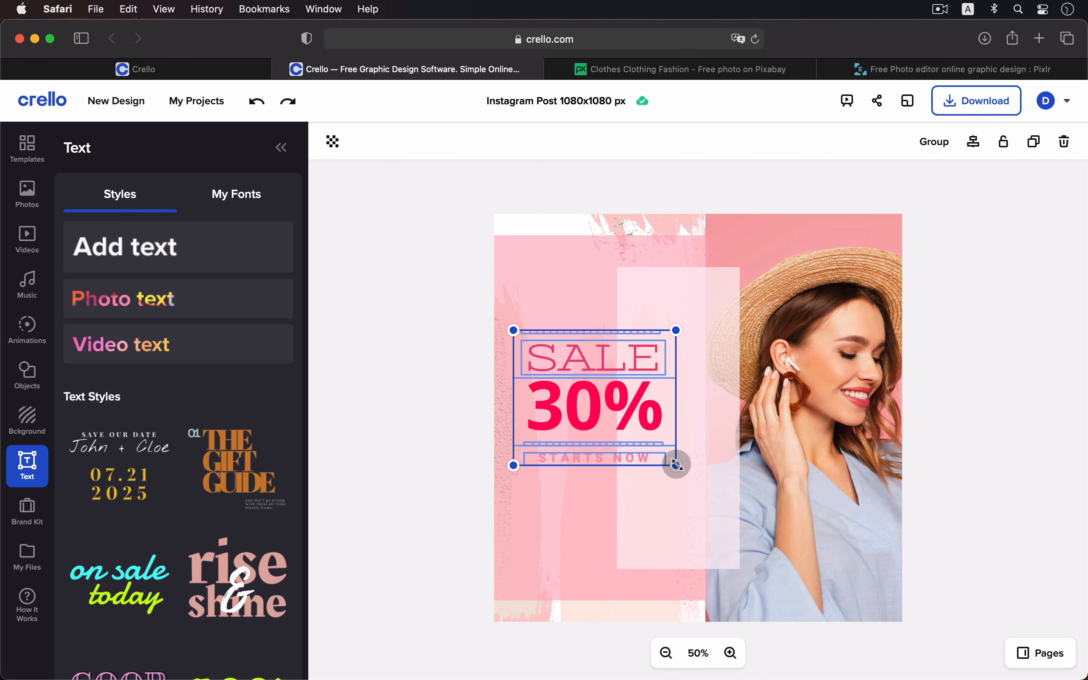
left_click_drag(677, 465, 705, 490)
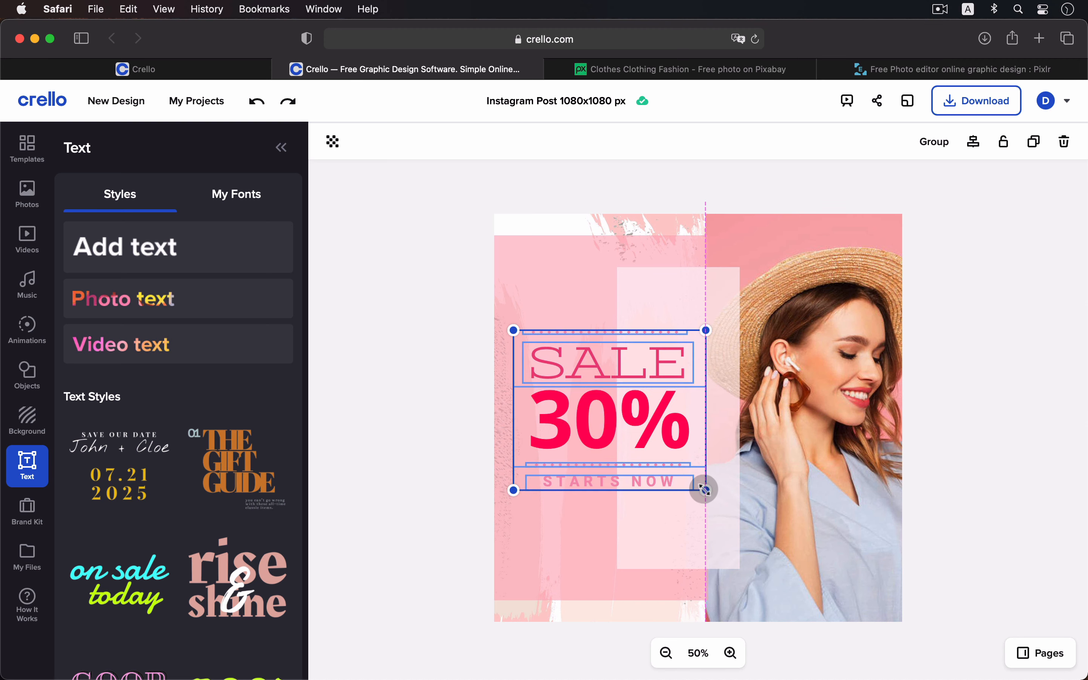
left_click_drag(620, 406, 610, 374)
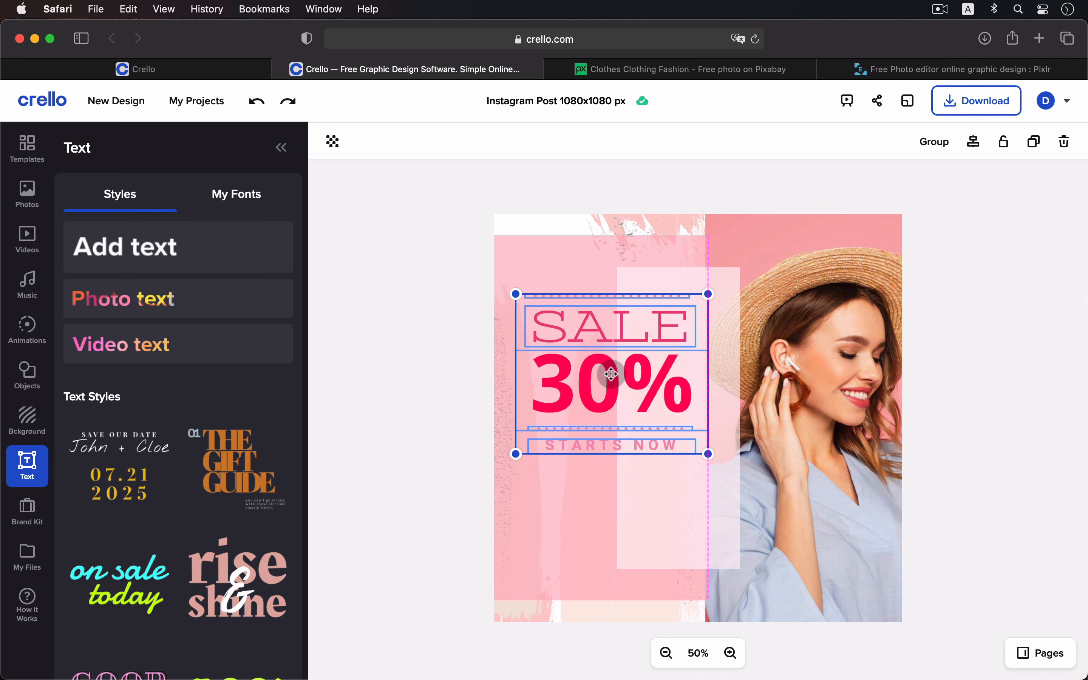
left_click(397, 404)
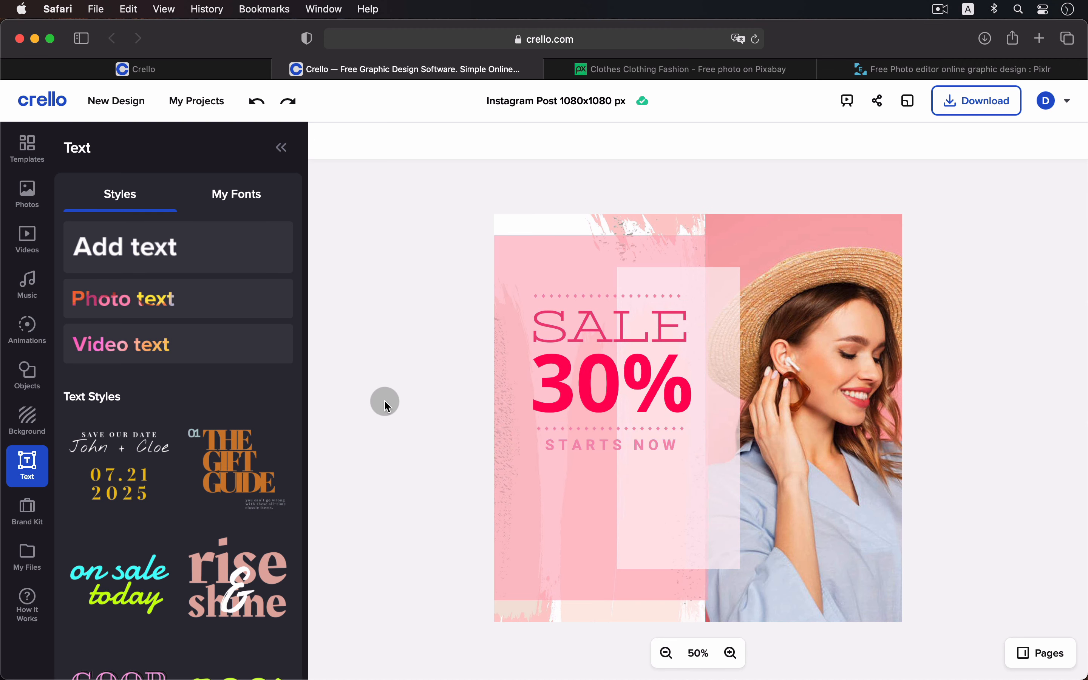
Add the pink Laneige jar photo from the local folder to the design and try to remove its background
mouse_move(909, 658)
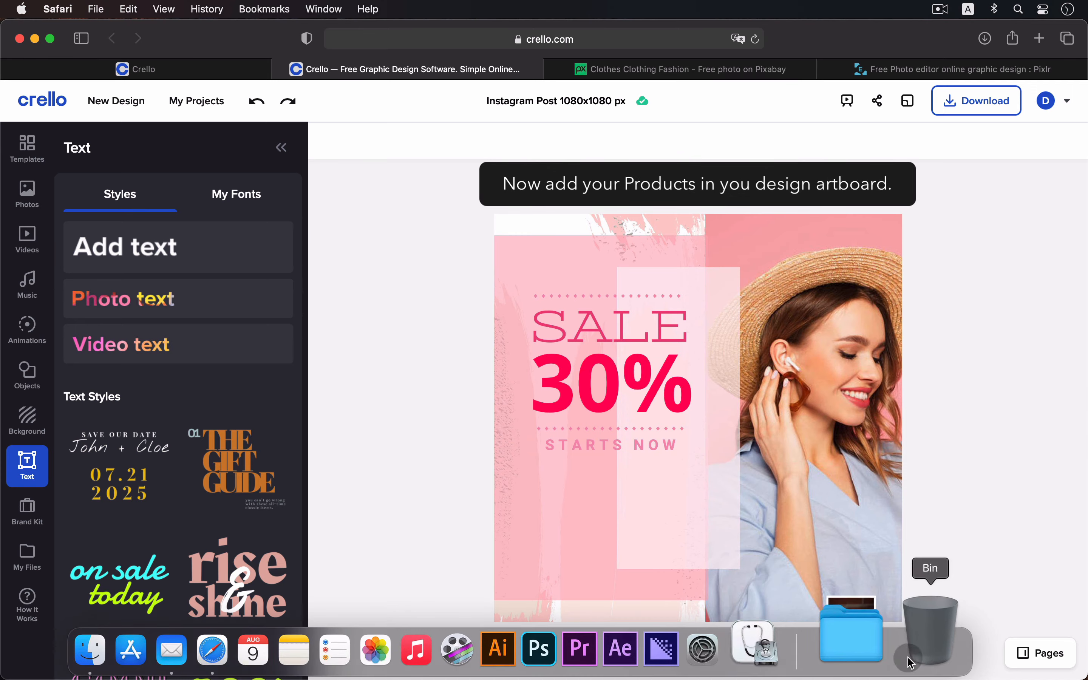
left_click(854, 637)
left_click_drag(886, 458, 745, 458)
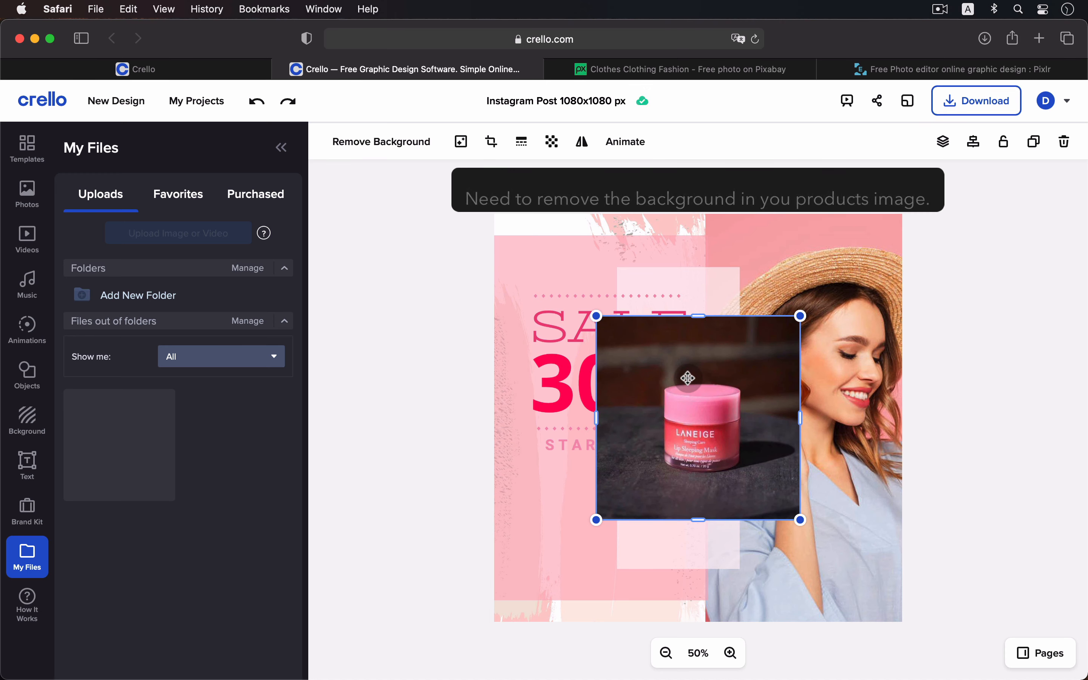
left_click(378, 141)
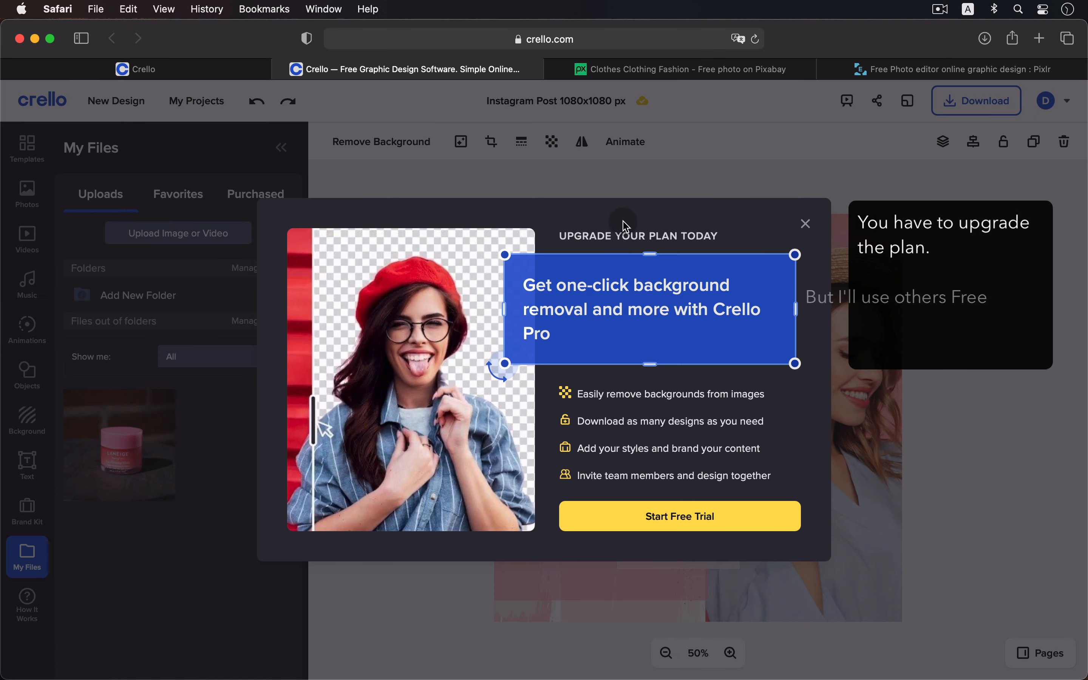
Dismiss the Crello Pro upgrade offer, switch to the Pixlr site and open its Remove Background tool
left_click_drag(630, 227, 735, 243)
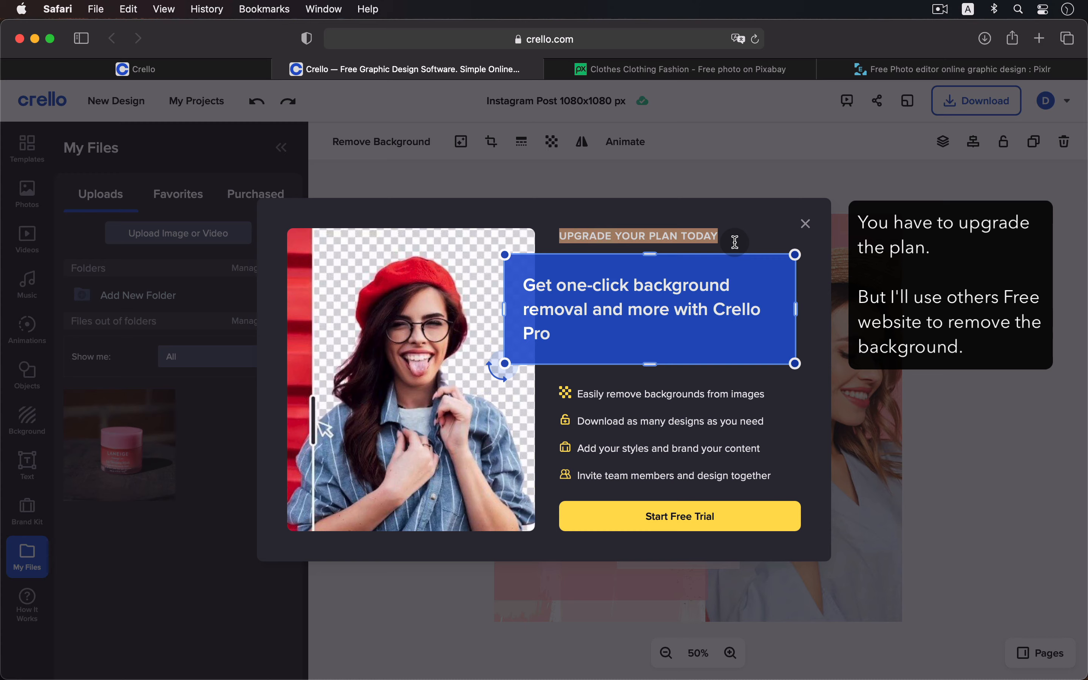
left_click(805, 224)
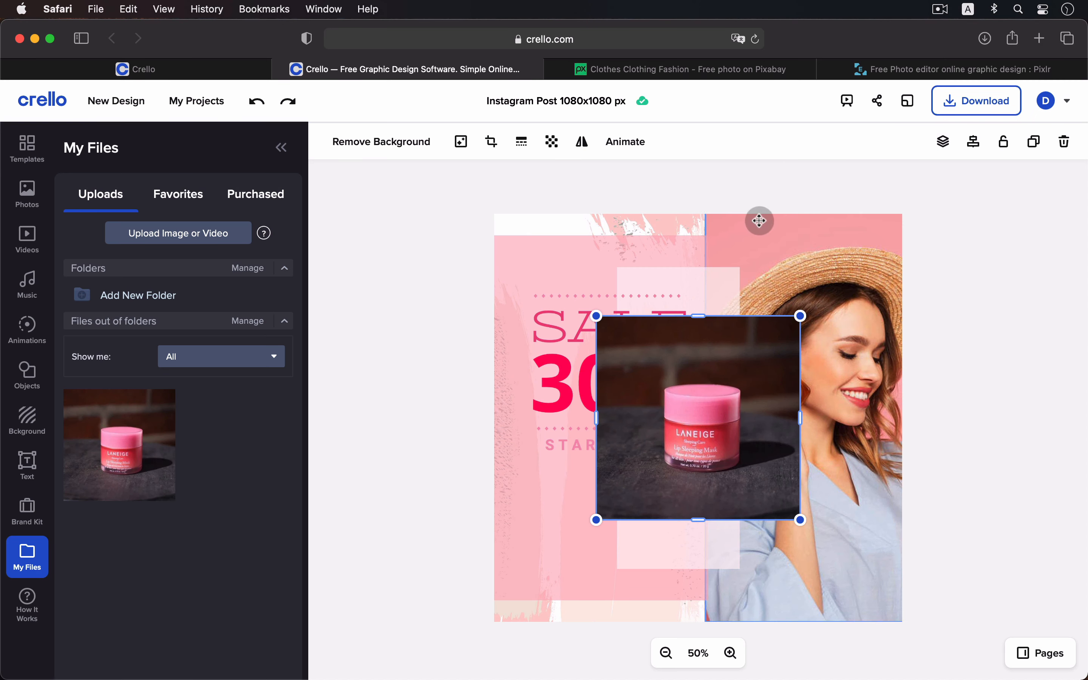
left_click(913, 69)
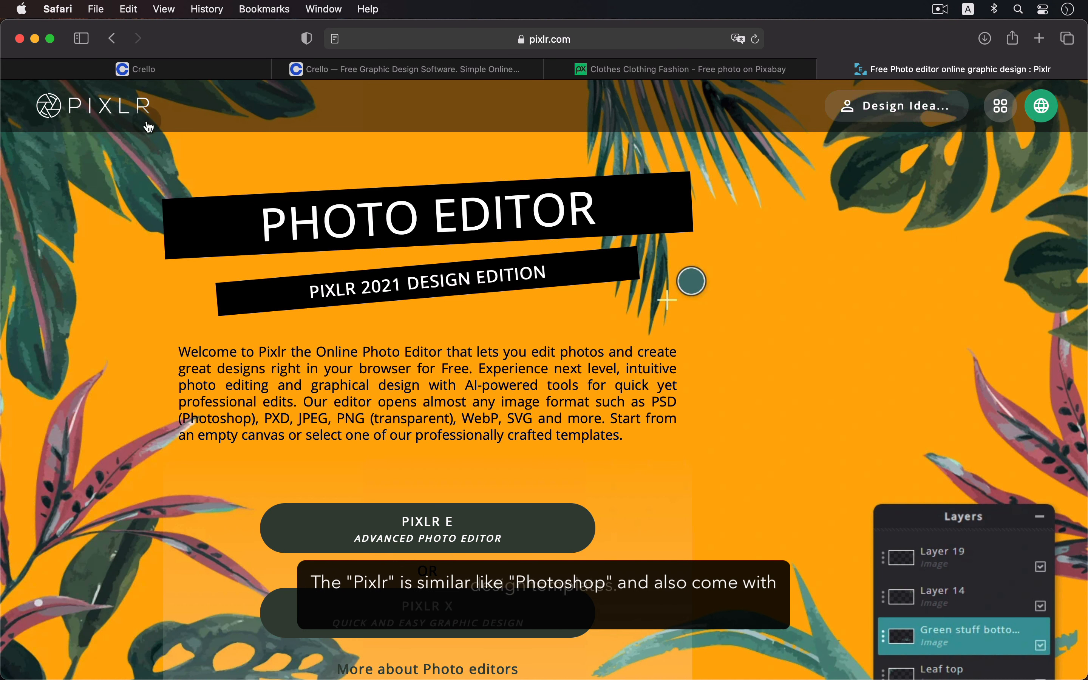
left_click_drag(263, 230, 681, 206)
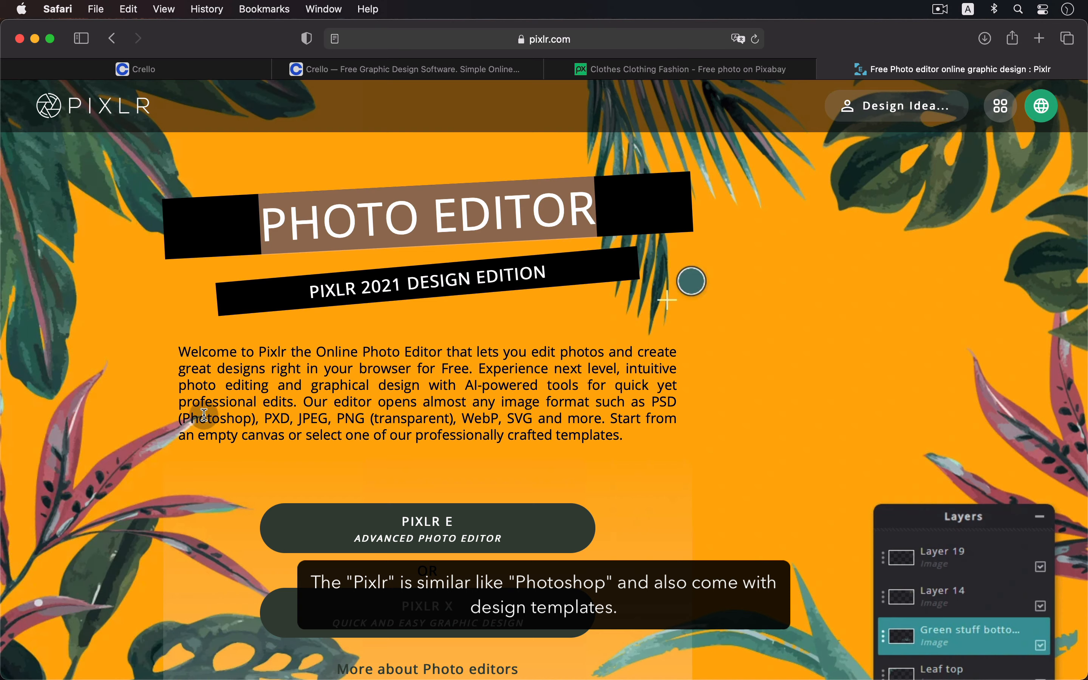
left_click_drag(182, 418, 251, 418)
scroll(673, 486, "down", 15)
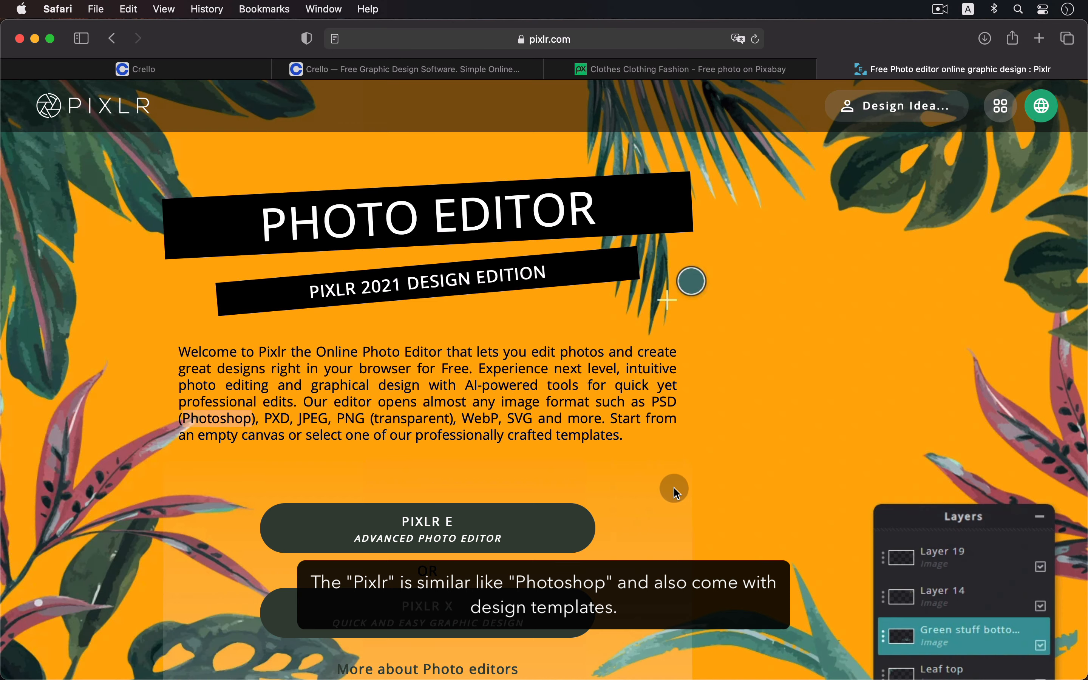
scroll(681, 512, "down", 5)
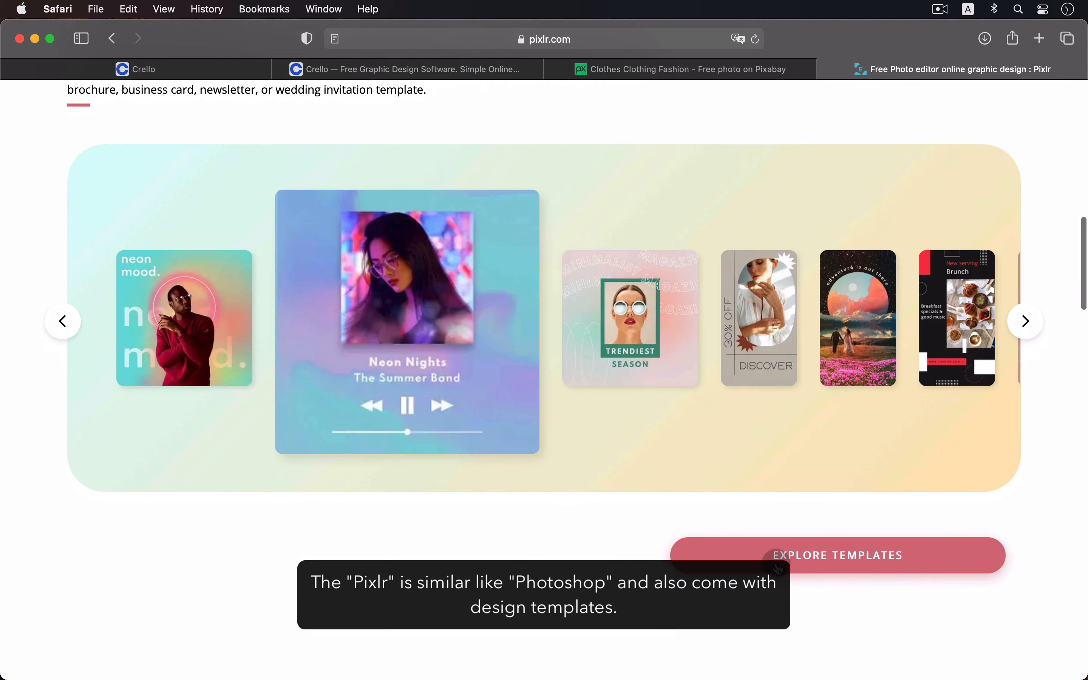
scroll(702, 431, "down", 1)
scroll(700, 428, "down", 10)
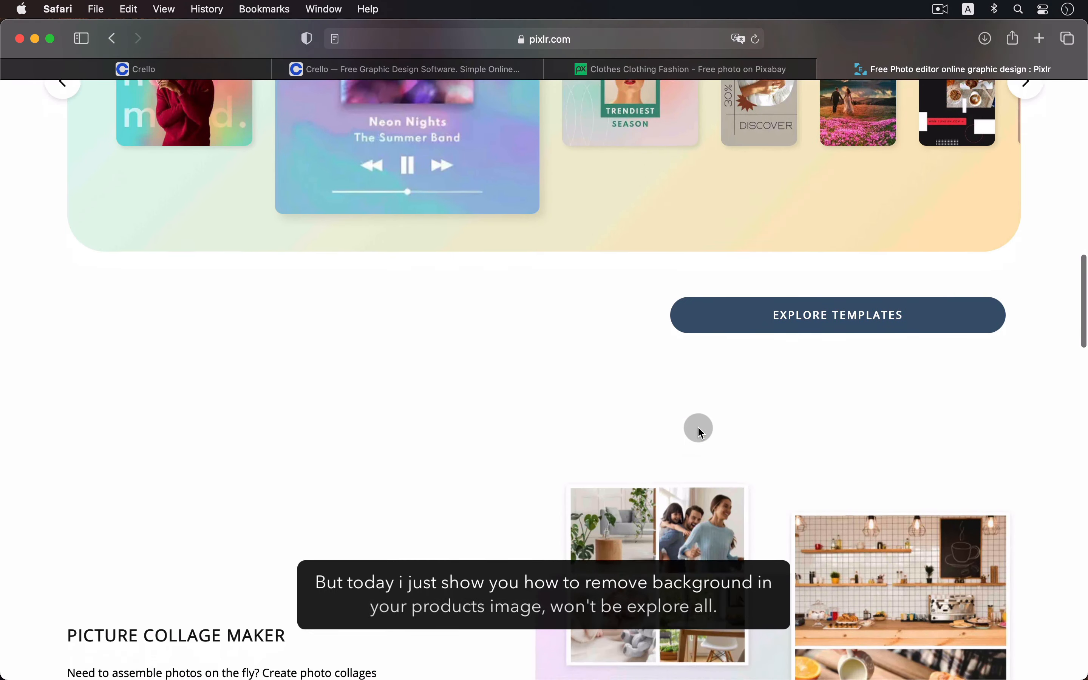
scroll(697, 429, "down", 6)
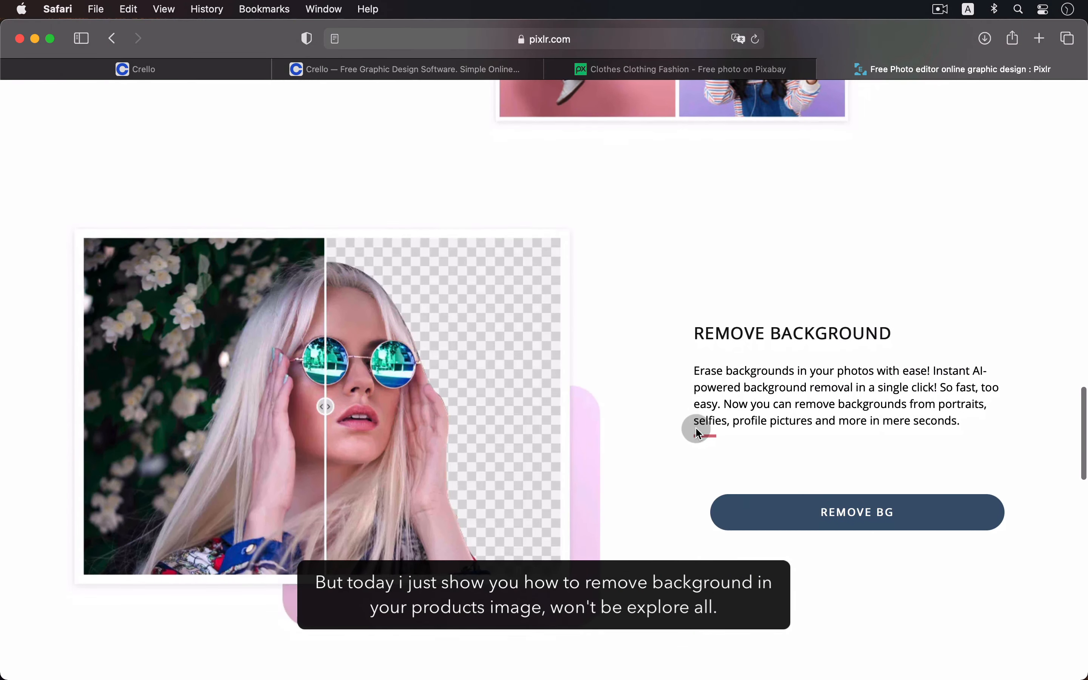
left_click_drag(693, 297, 892, 300)
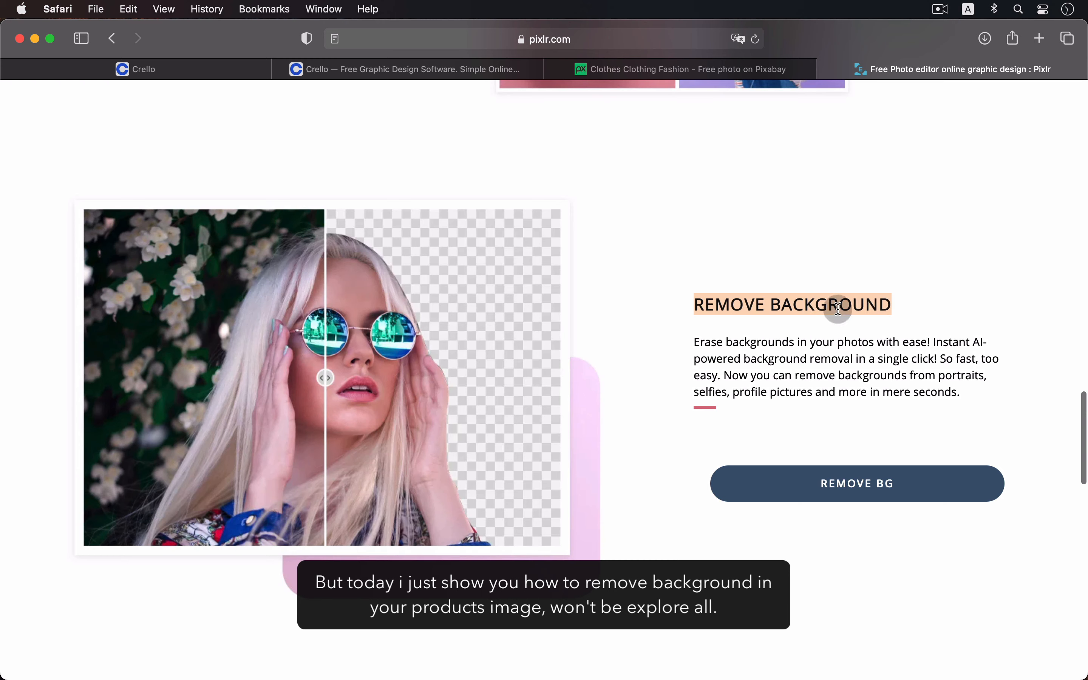
left_click(875, 492)
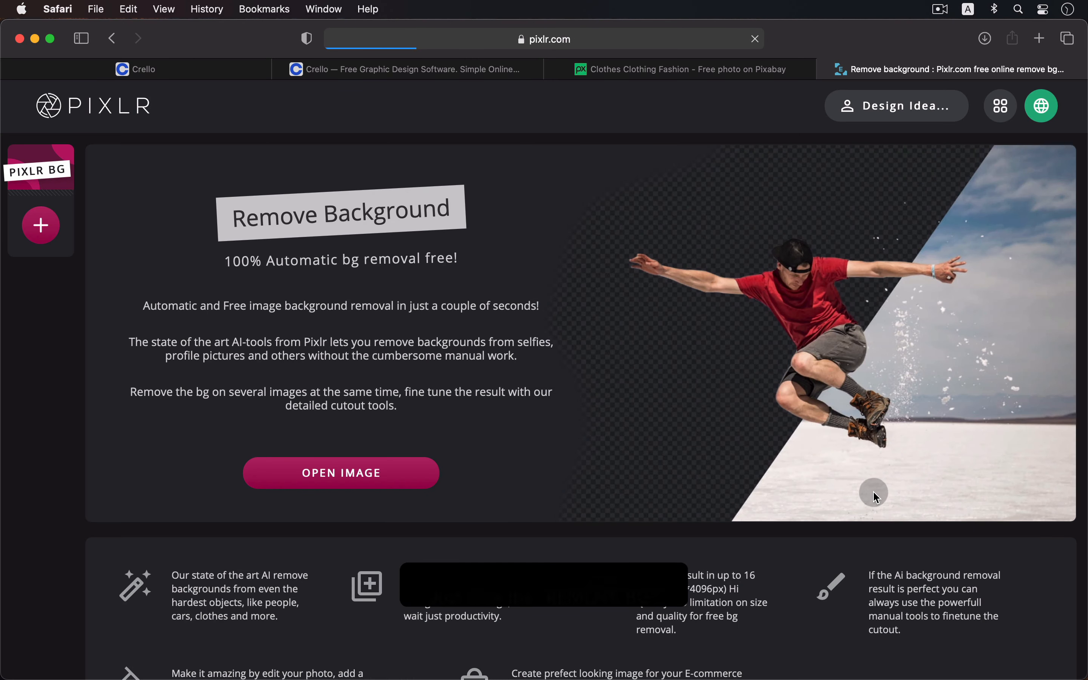
Load the Laneige photo from the local folder into Pixlr's background remover and download the resulting cut-out
left_click(881, 650)
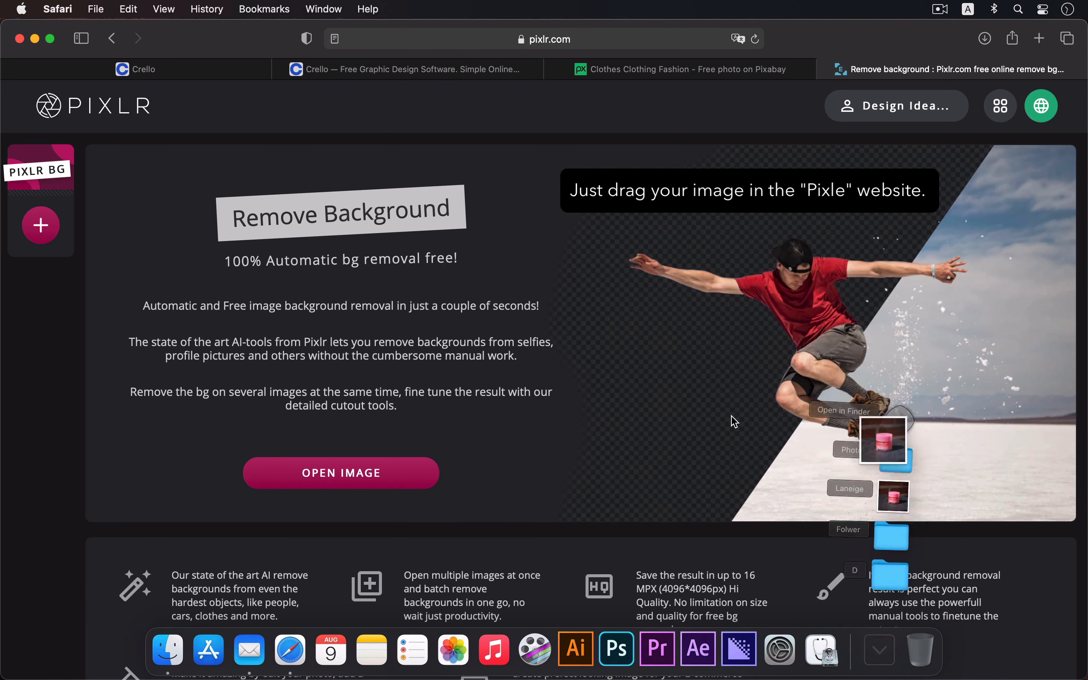
left_click_drag(890, 452, 567, 385)
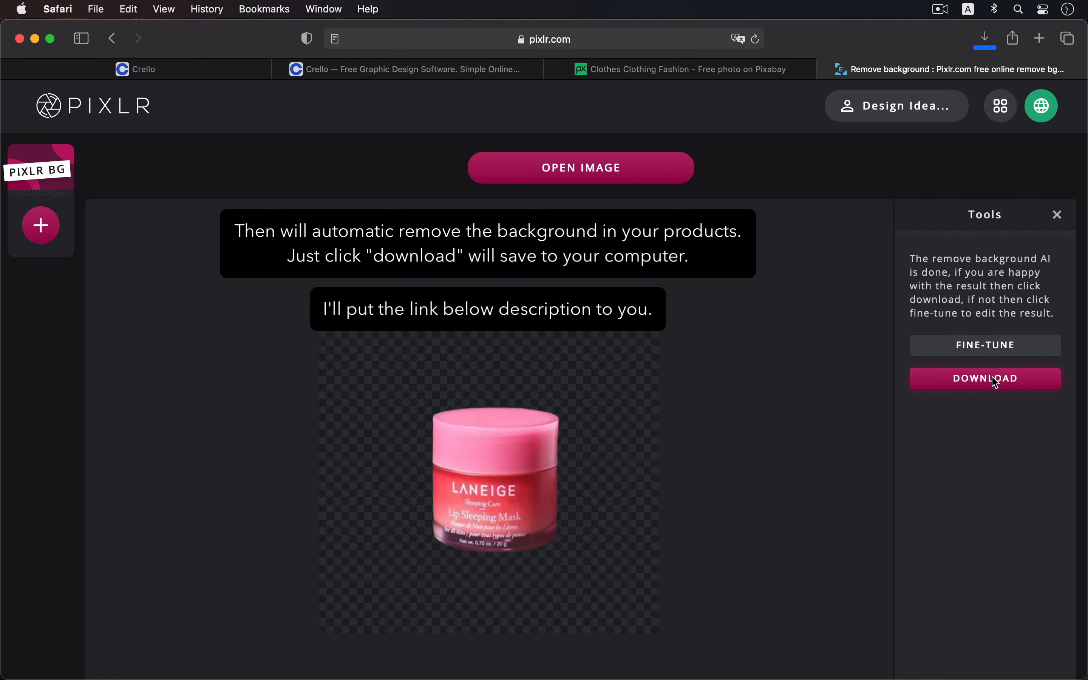
Back in the Crello design, replace the original jar photo with pixlr-bg-result.png from the local folder
left_click(389, 72)
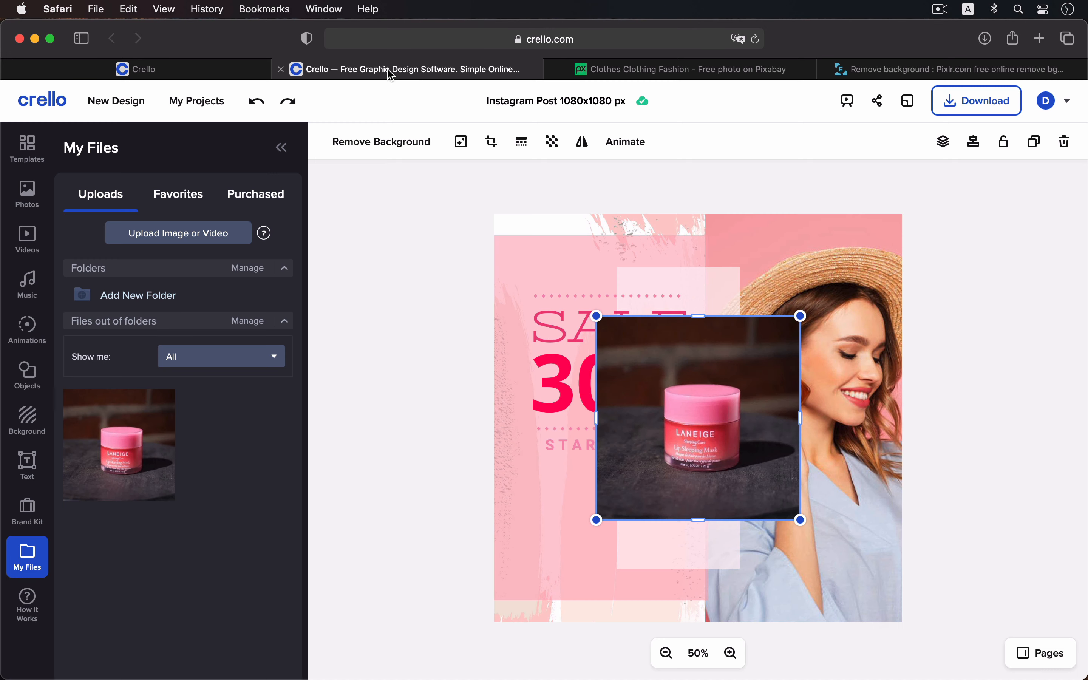
left_click(1065, 143)
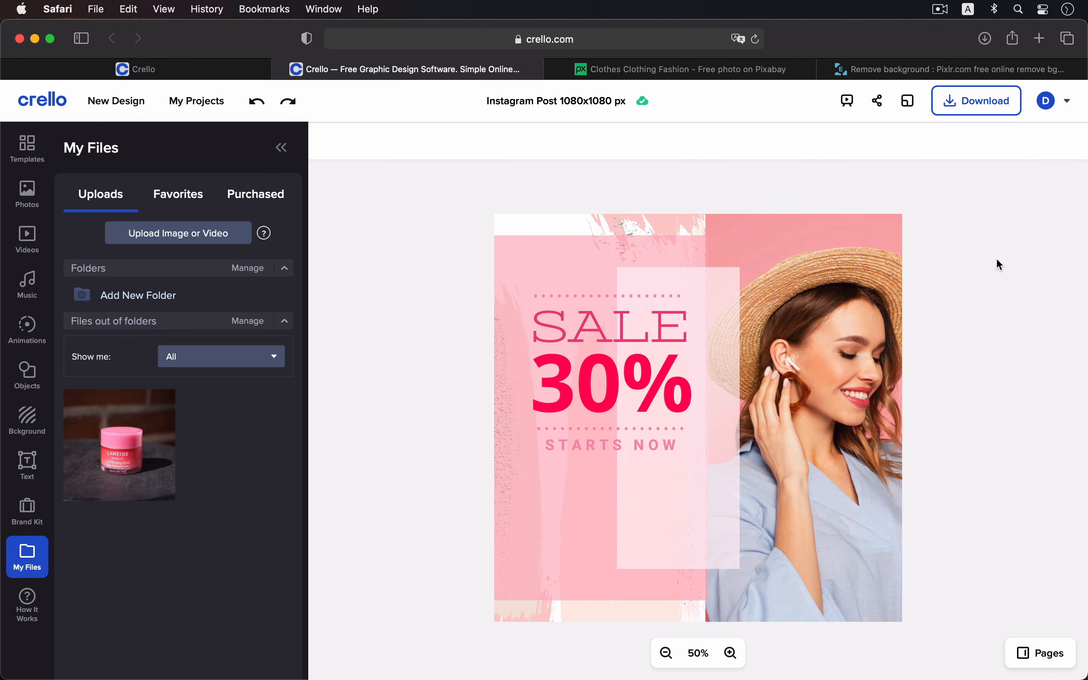
mouse_move(918, 652)
left_click(884, 650)
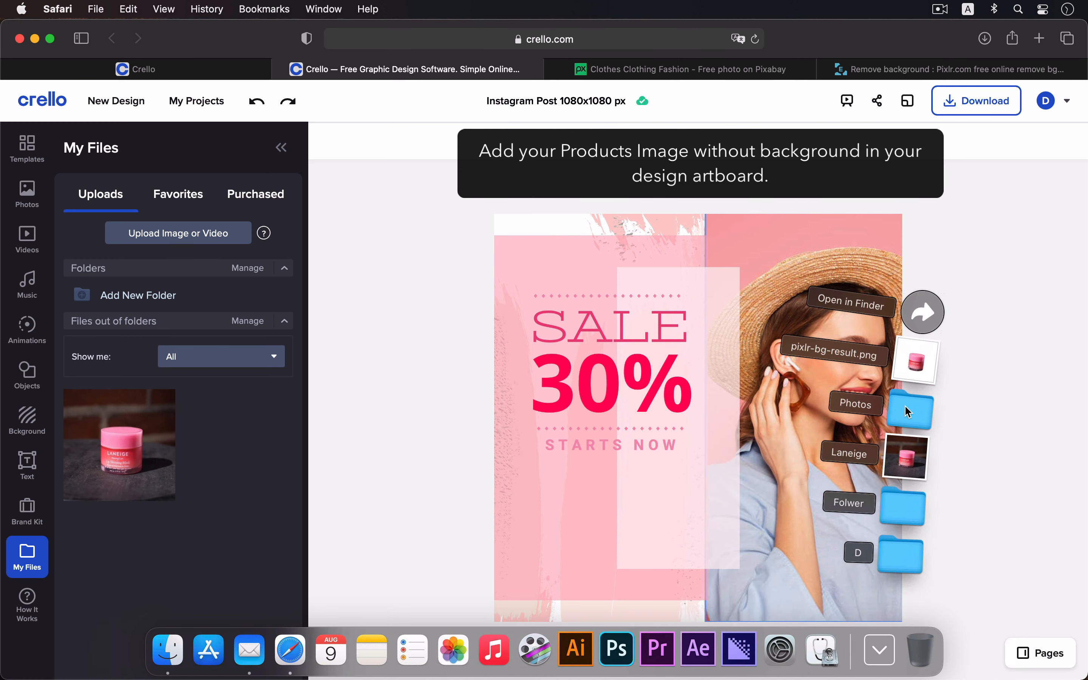
left_click_drag(916, 362, 670, 362)
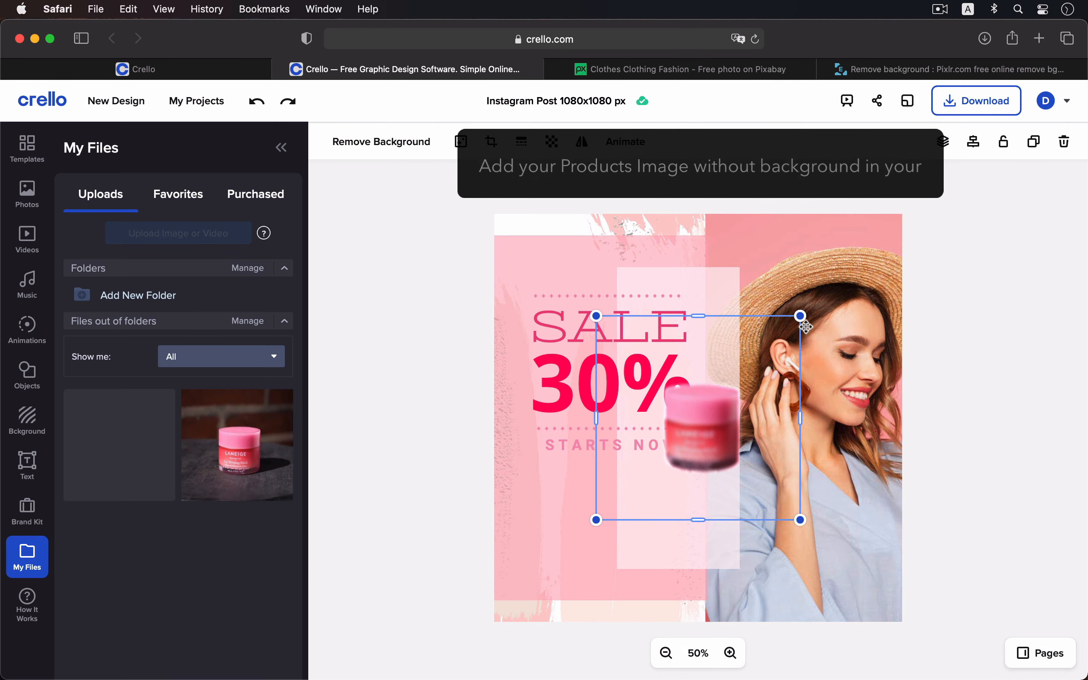
Crop the empty margins on all four sides of the jar cut-out and place it slightly enlarged below STARTS NOW
left_click_drag(766, 420, 752, 418)
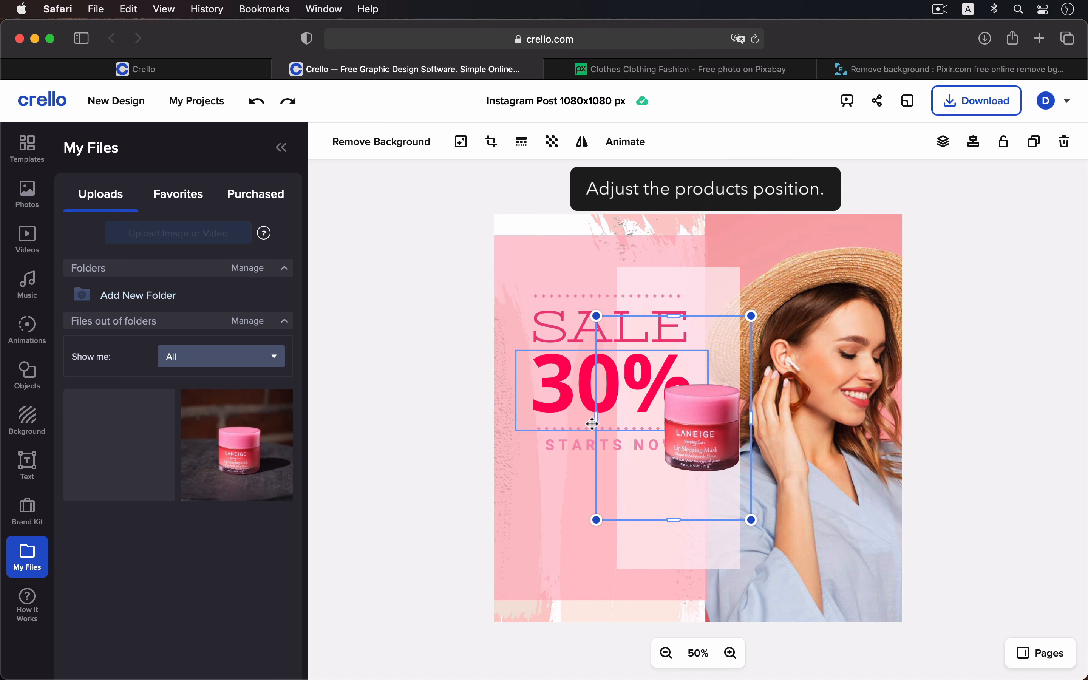
left_click_drag(597, 418, 657, 416)
left_click_drag(703, 316, 703, 372)
left_click_drag(703, 520, 704, 497)
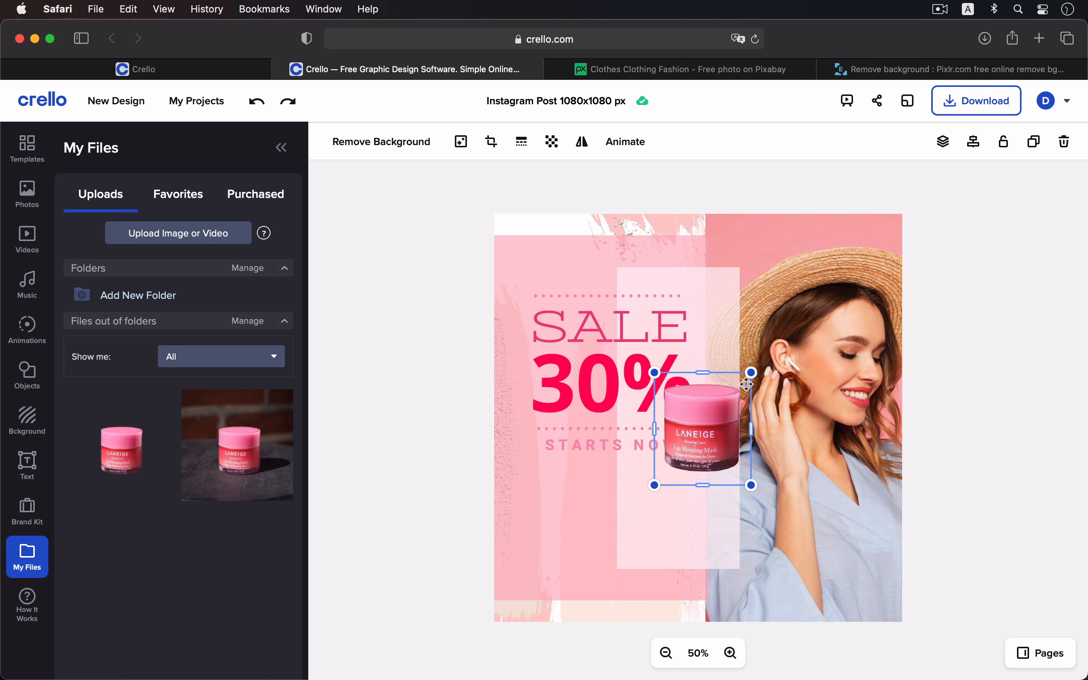
left_click_drag(747, 385, 622, 519)
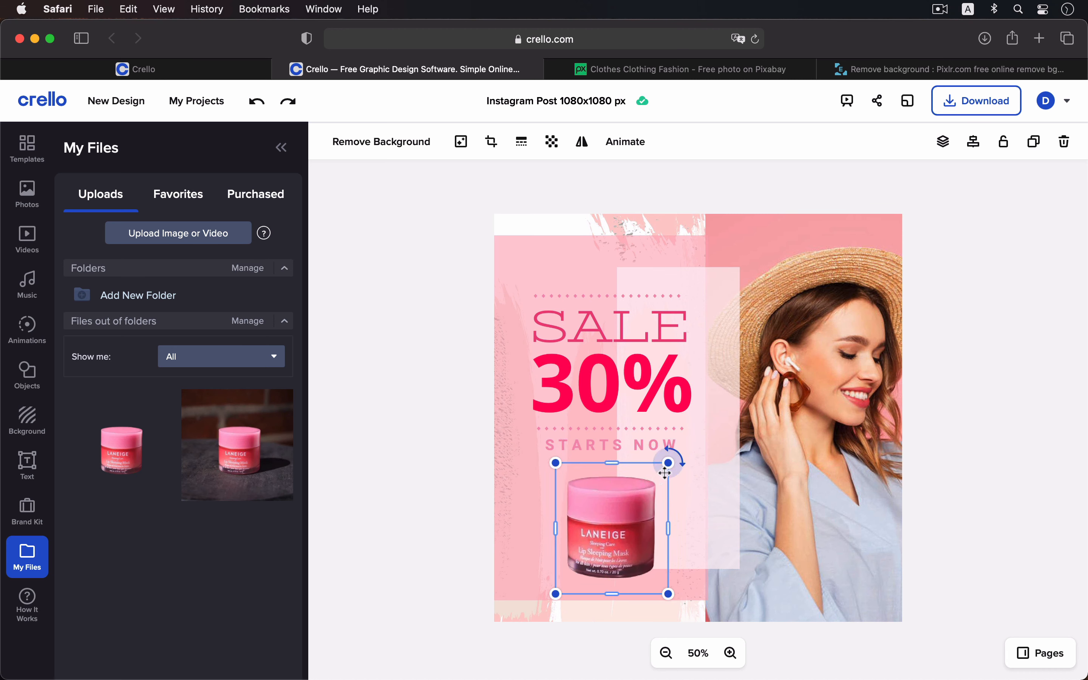
left_click(1006, 444)
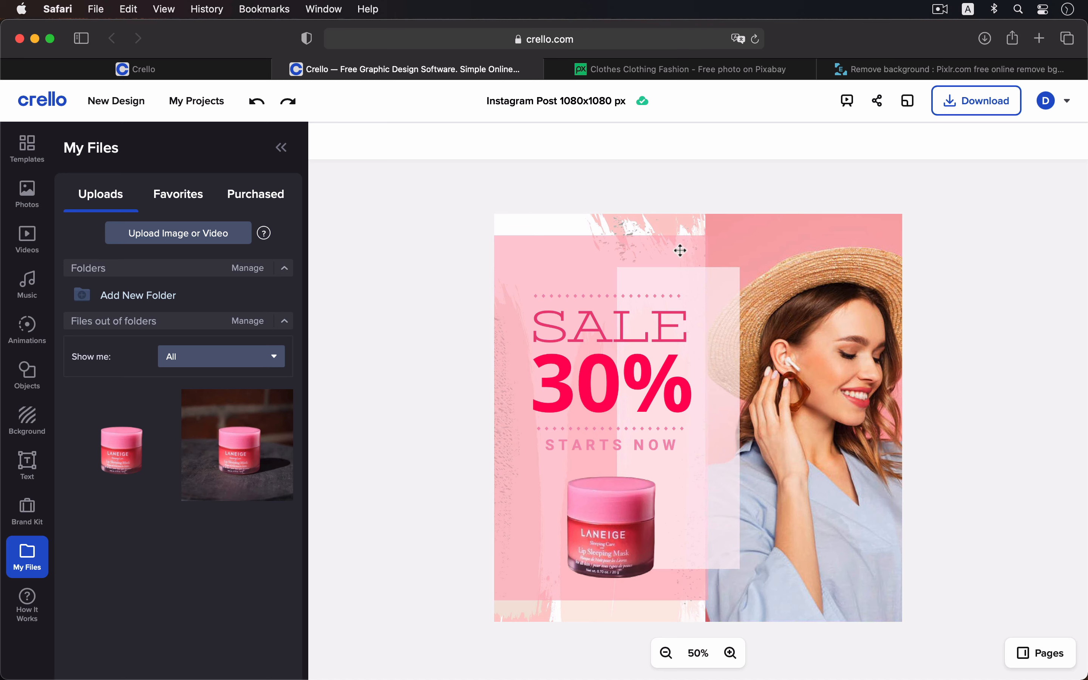
Download the finished design as a JPG, allowing downloads from crello.com, and dismiss the upgrade offer
left_click(278, 151)
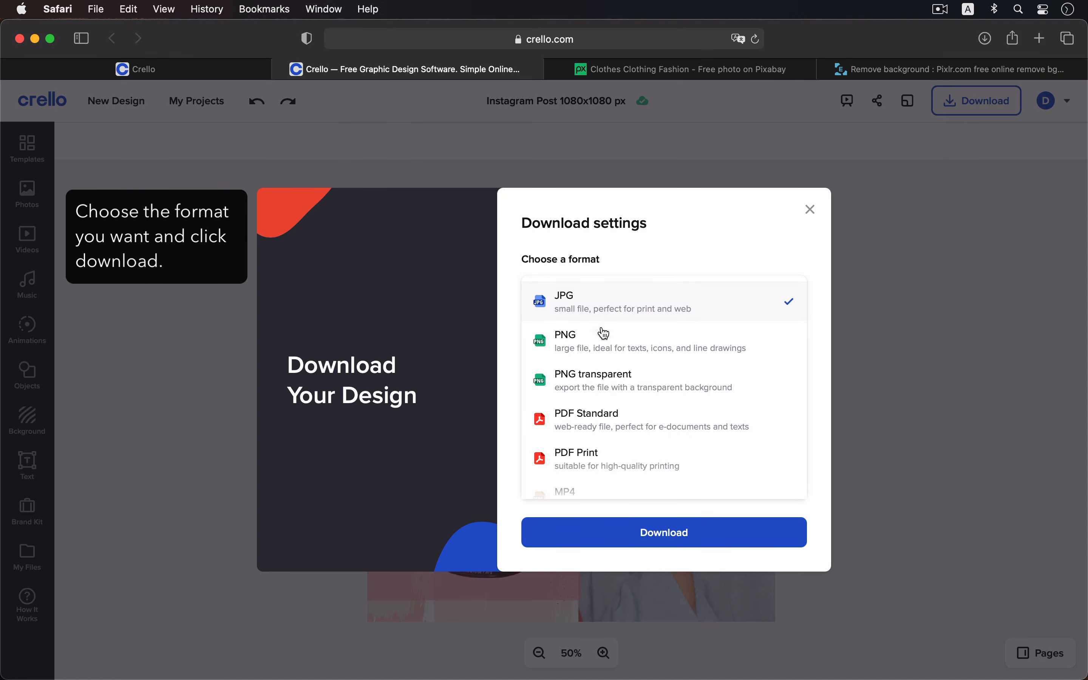
scroll(626, 462, "down", 3)
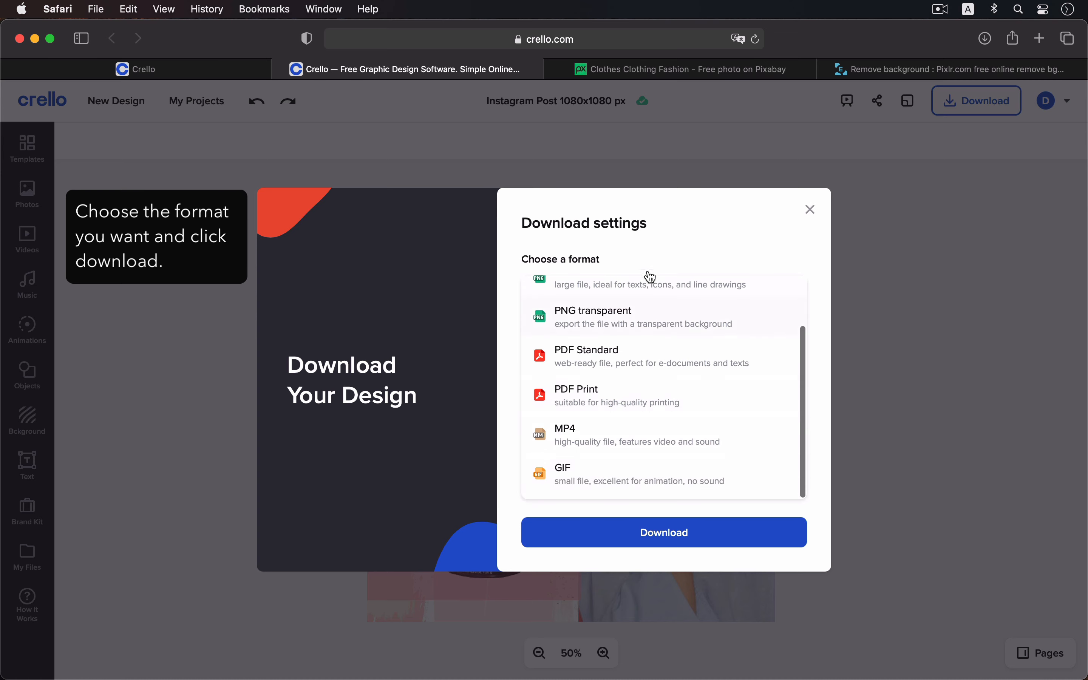
scroll(669, 361, "up", 3)
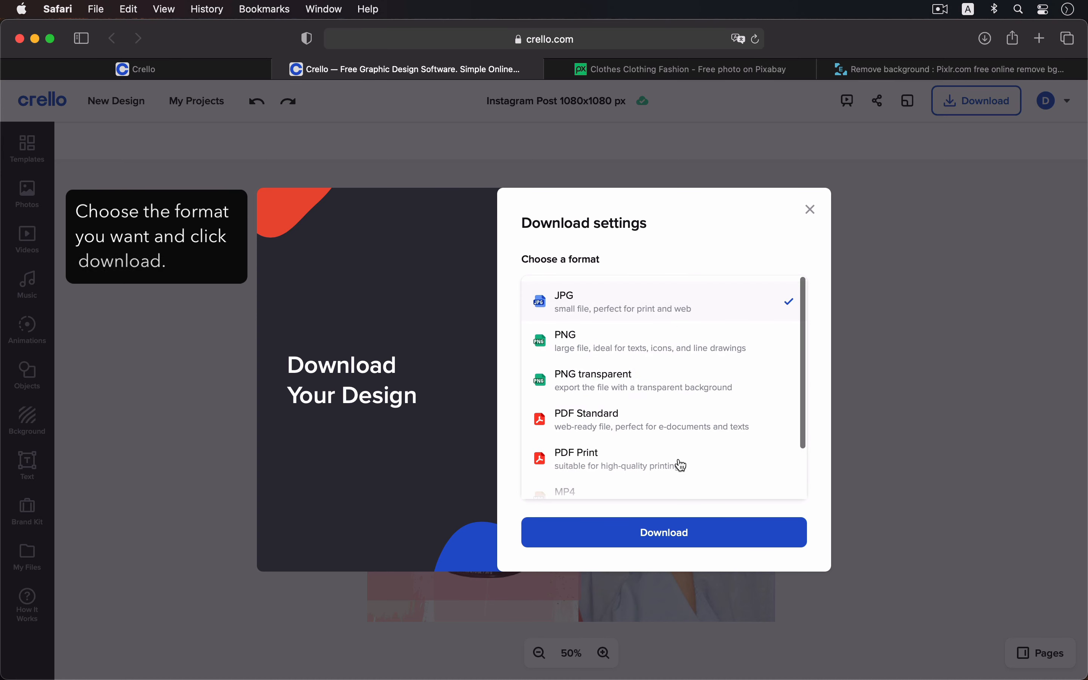
left_click(674, 539)
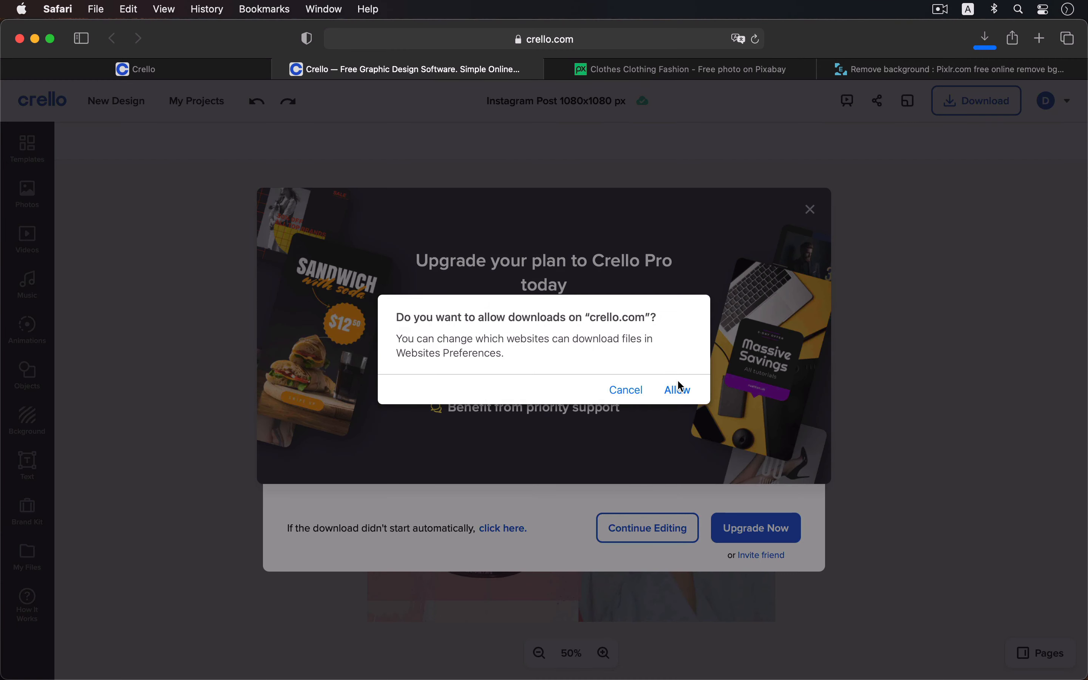
left_click(678, 391)
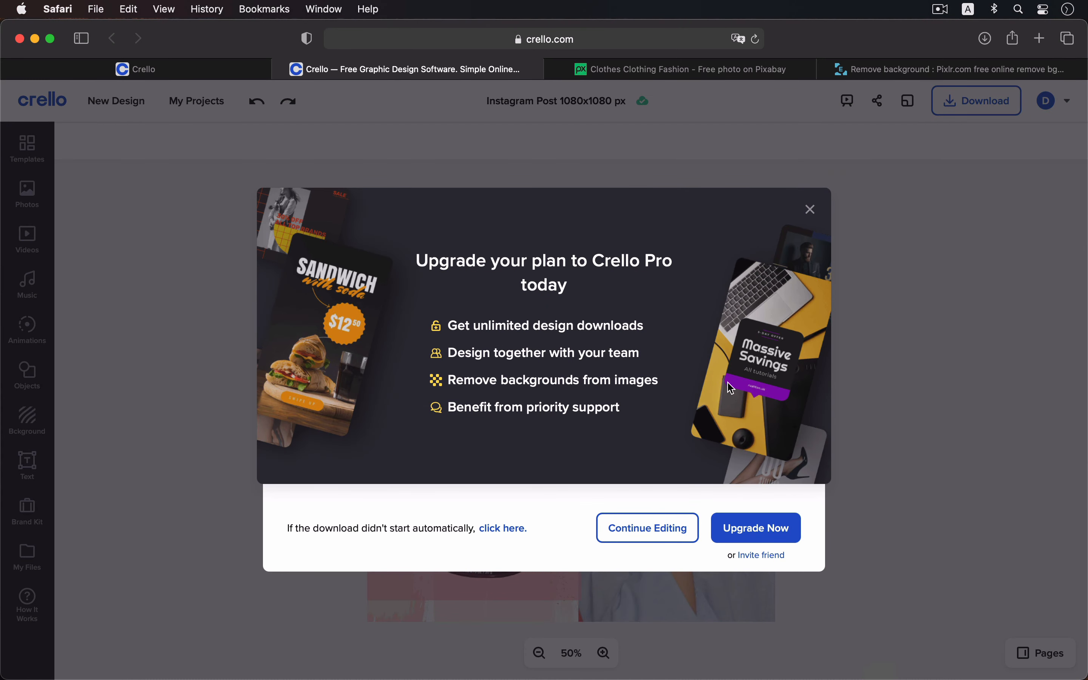
left_click(811, 210)
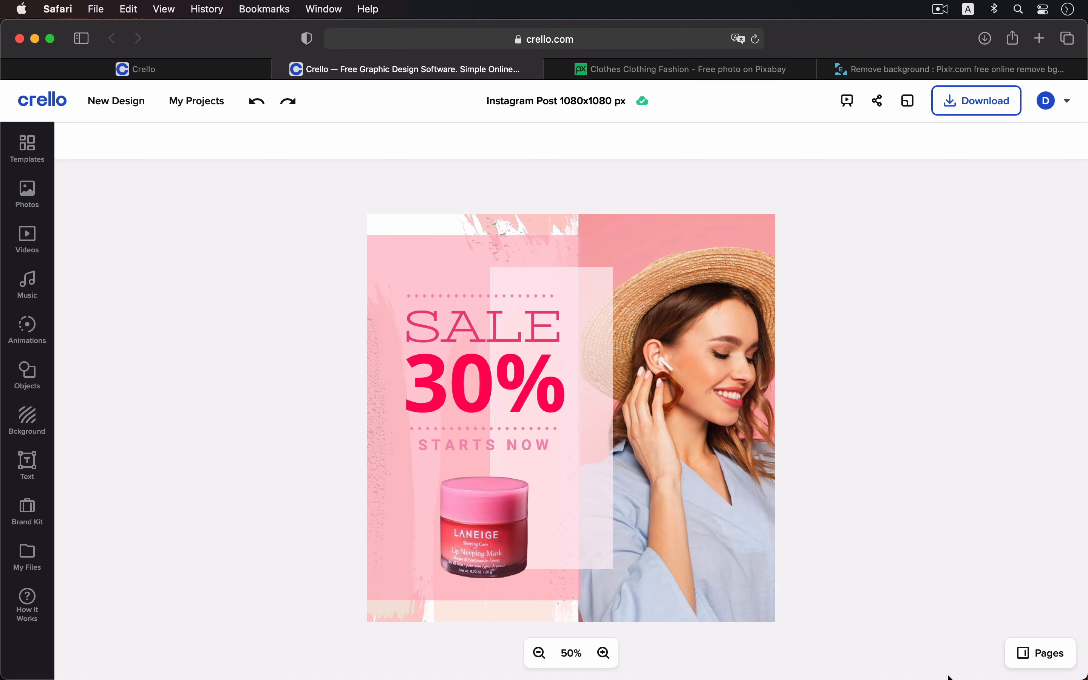
Open the downloaded Instagram Post 1080x1080 px.jpeg in Preview to check the result, and close it
mouse_move(948, 676)
left_click(877, 647)
left_click(907, 454)
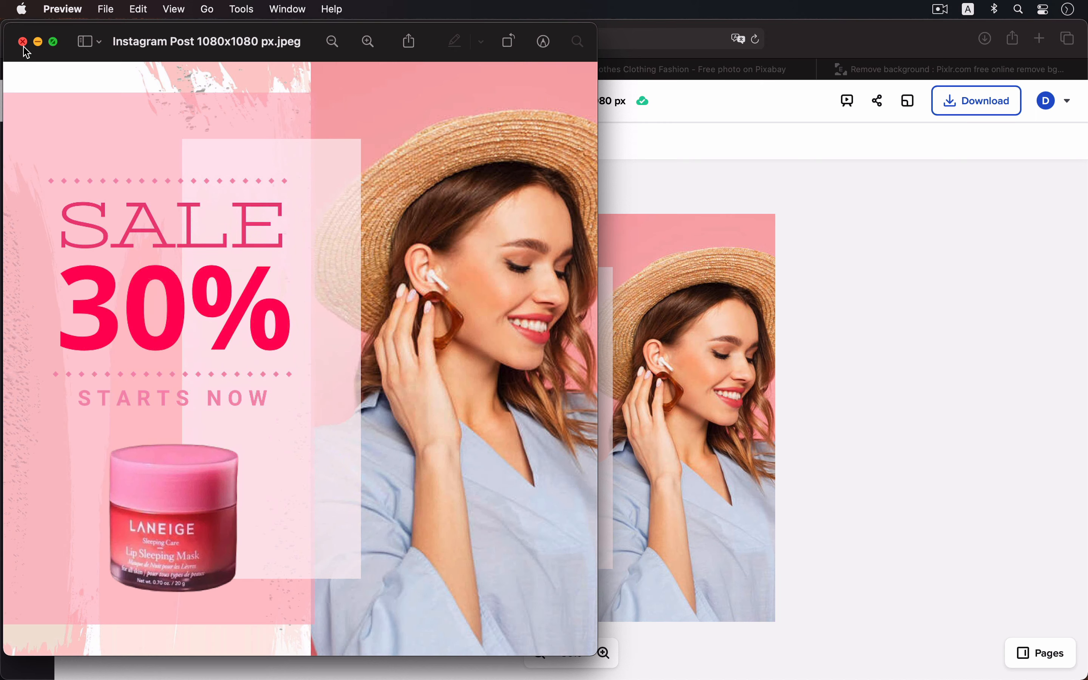
left_click(22, 42)
Check the account's remaining monthly downloads and the date the download limit renews
left_click(1065, 101)
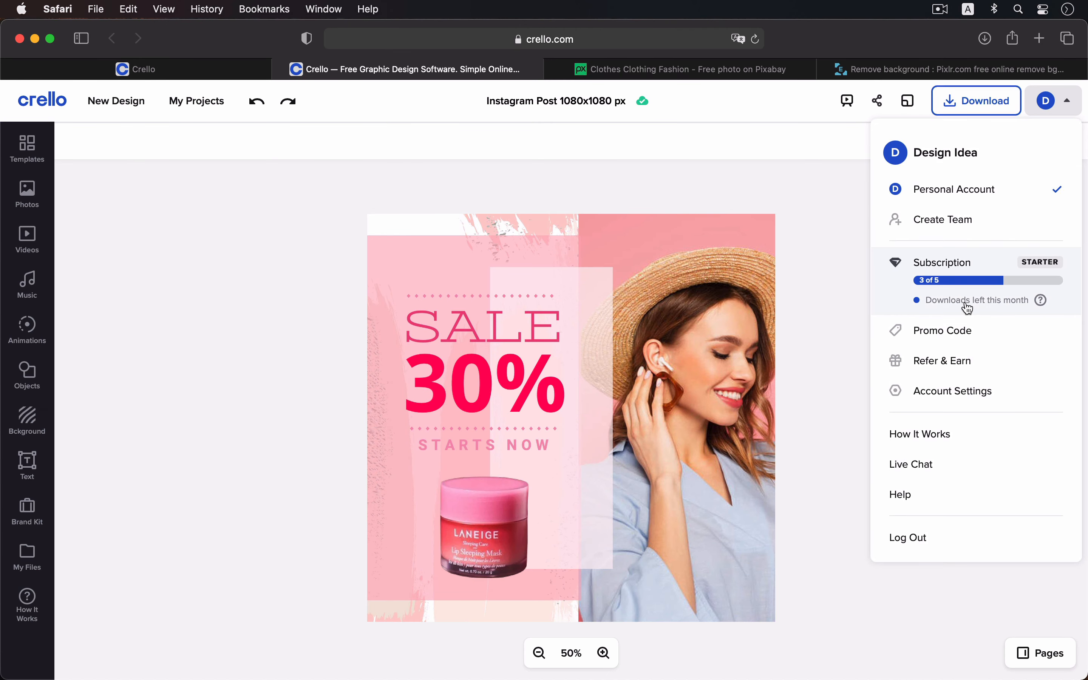
mouse_move(1046, 308)
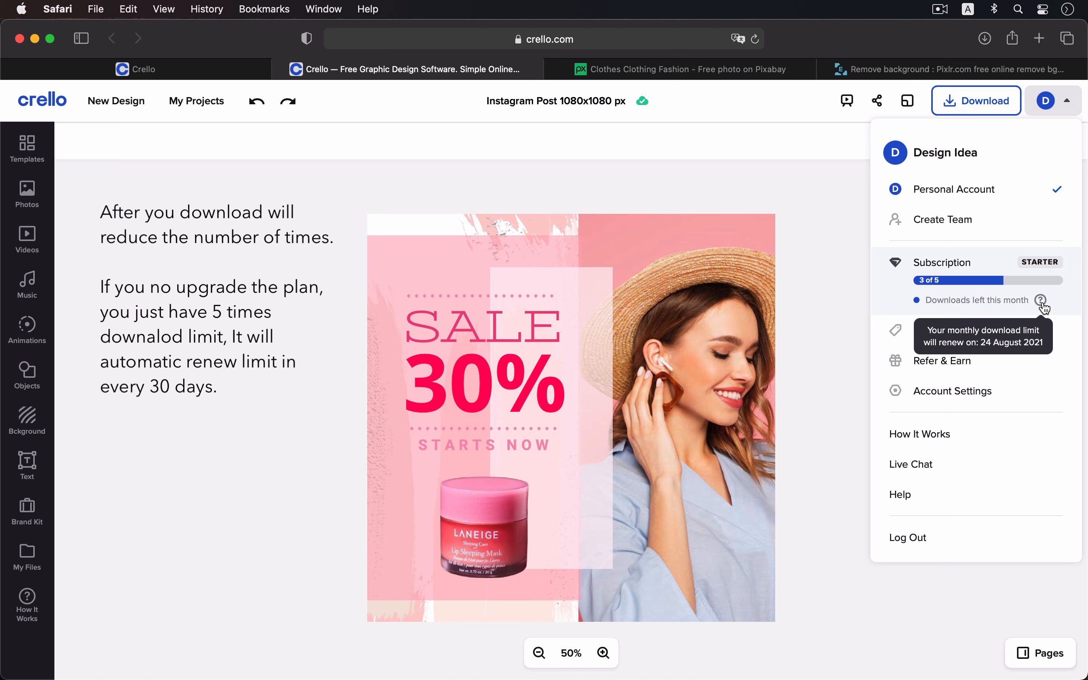
left_click(845, 331)
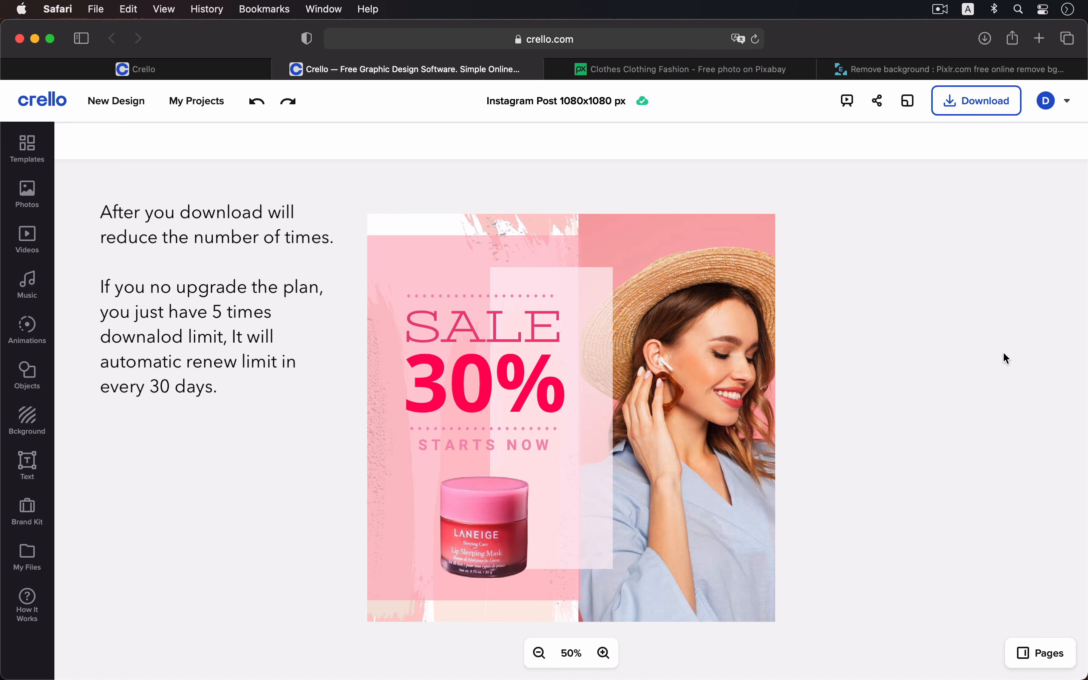